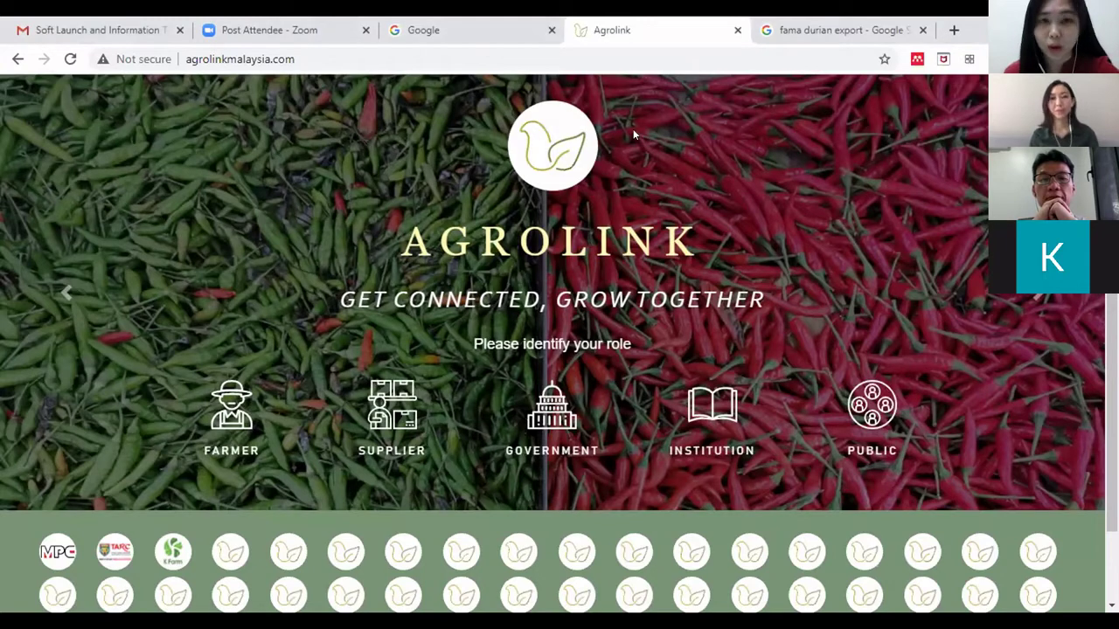
# - Enter Agrolink as a farmer and browse the crops grid with Ginger, Star Fruit, Durian and Pineapple
pyautogui.click(366, 54)
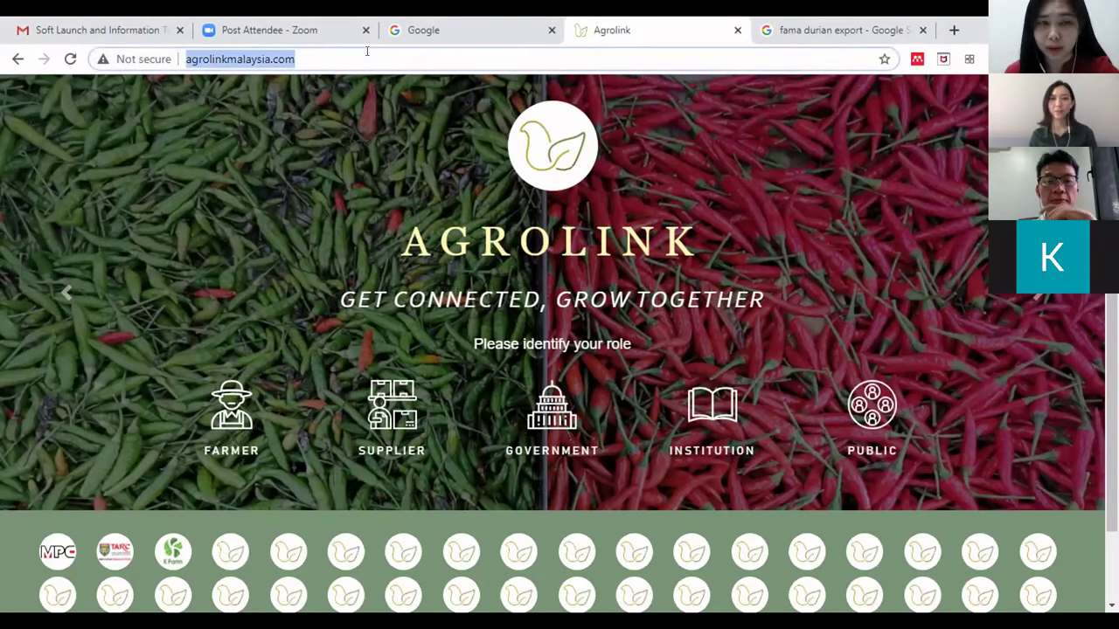
pyautogui.click(335, 53)
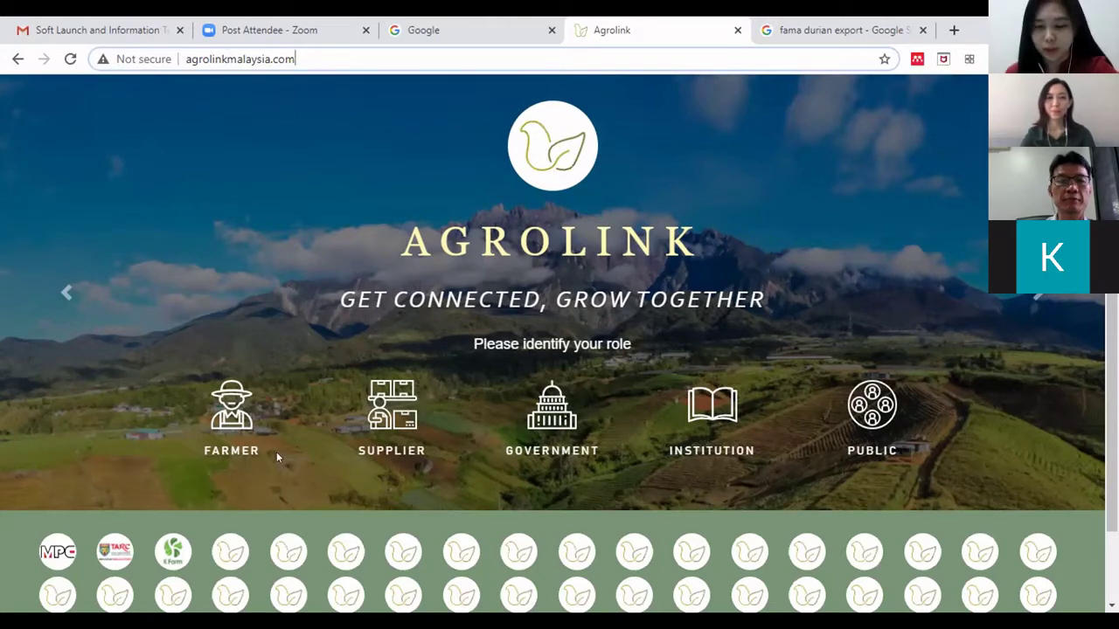
pyautogui.click(232, 450)
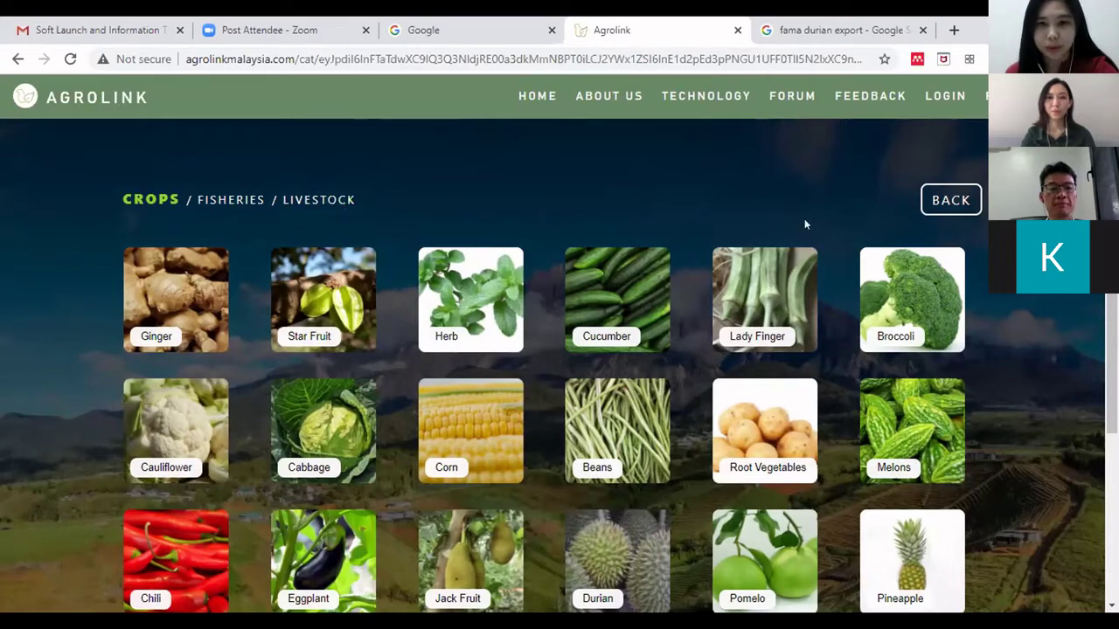
pyautogui.scroll(-1, 805, 224)
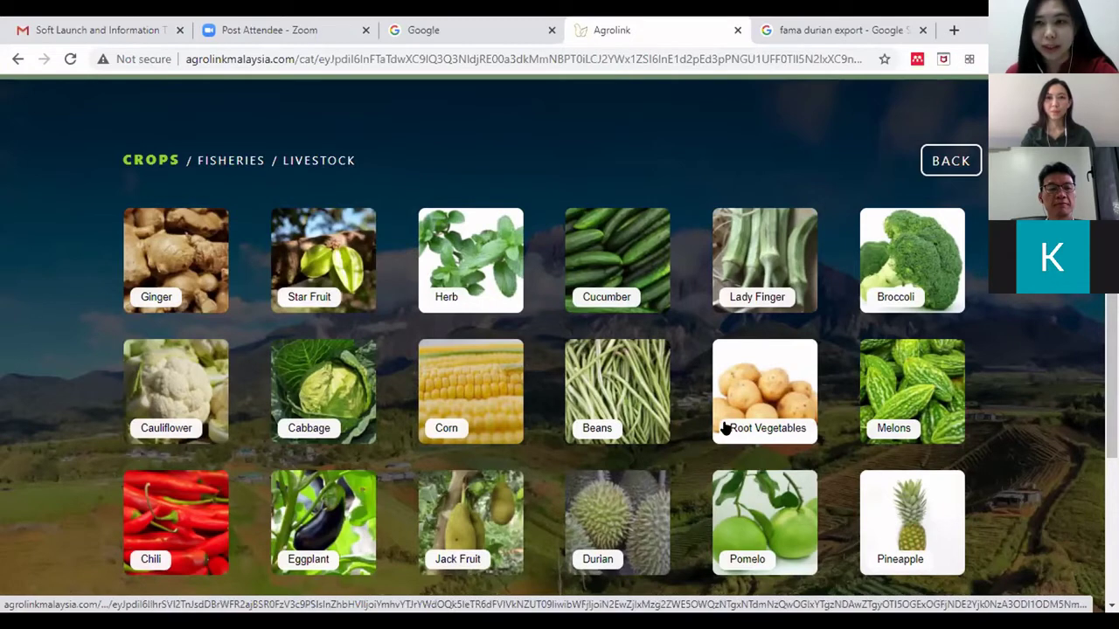
pyautogui.scroll(1, 559, 350)
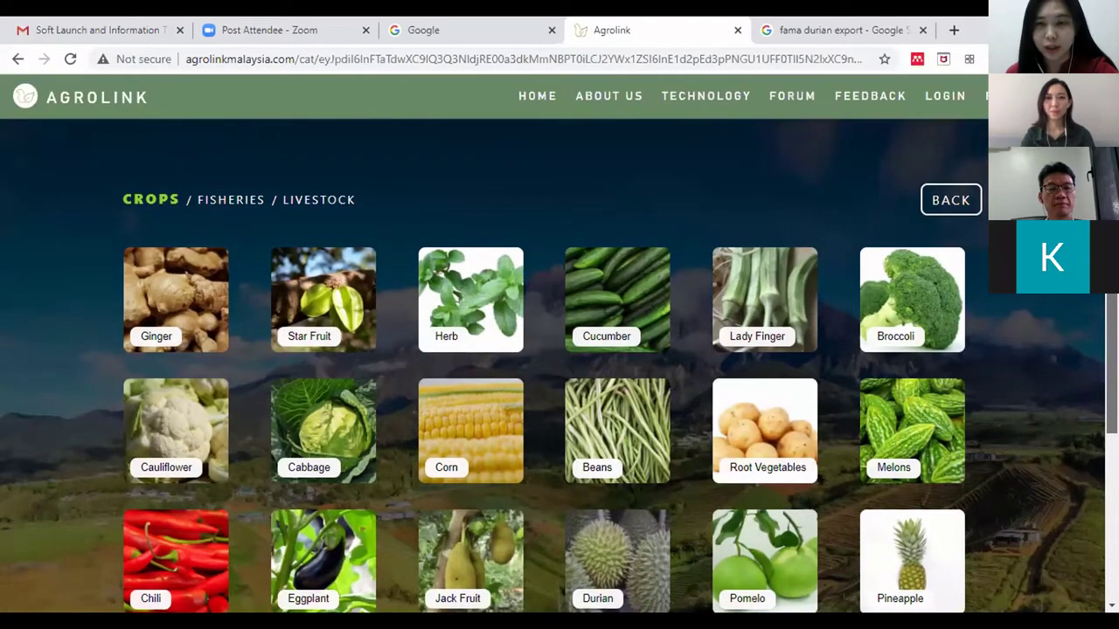
pyautogui.scroll(-2, 560, 350)
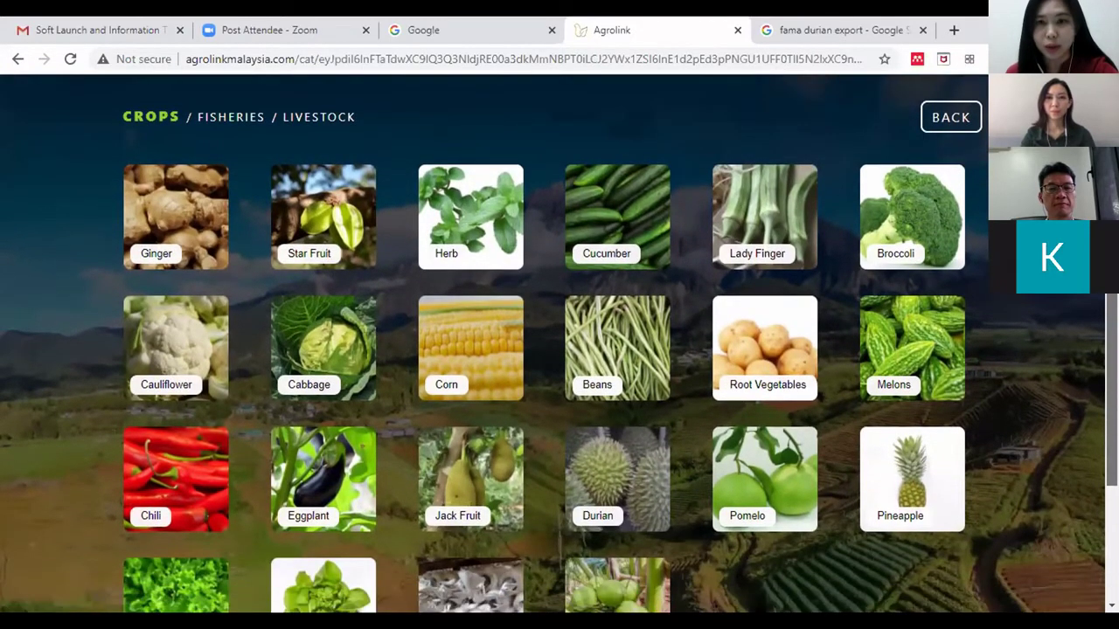
pyautogui.scroll(2, 560, 350)
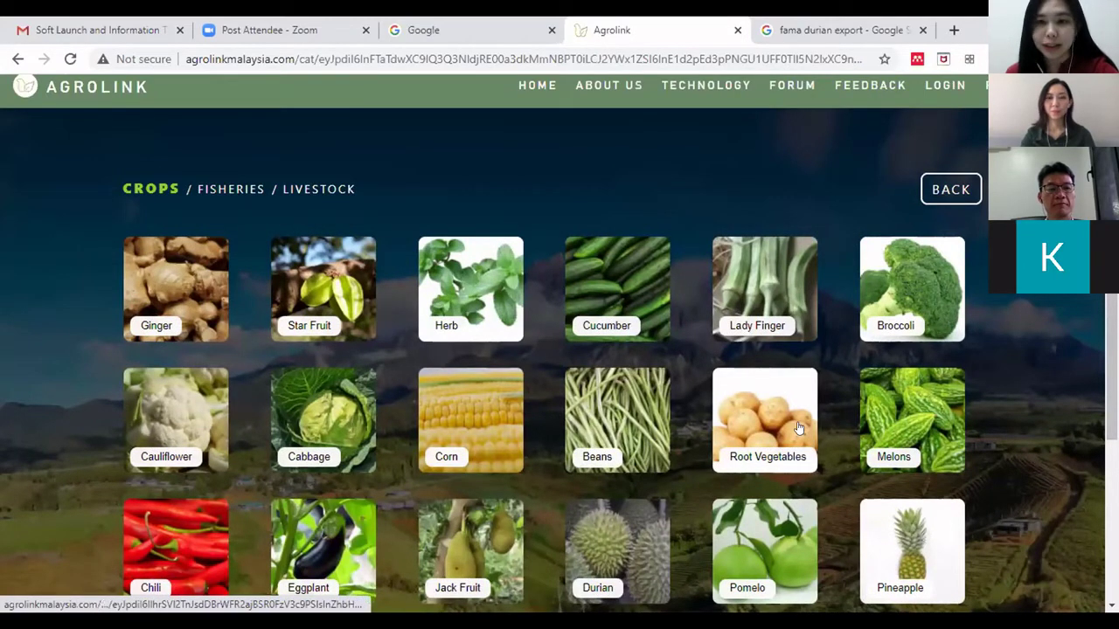
# - Open the Durian tile from the crops grid to see its Production-to-Retail stages
pyautogui.scroll(-1, 592, 467)
pyautogui.click(592, 467)
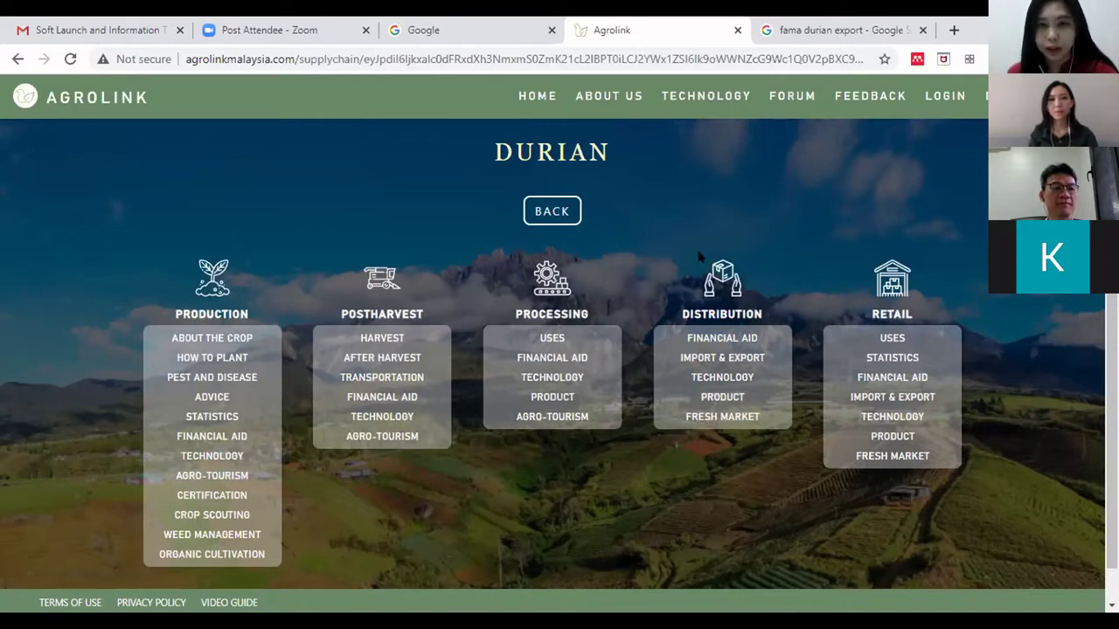
# - Filter durian Agro-Tourism listings to Team building and open the 'Welcome to Gapam Eco Farm' website
pyautogui.click(575, 418)
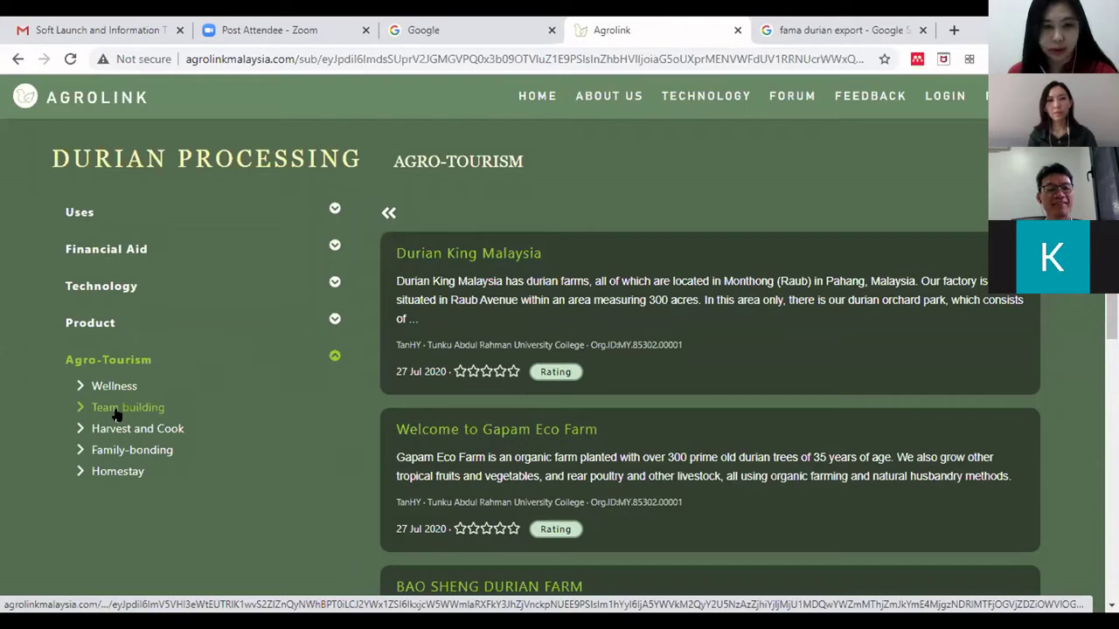
pyautogui.click(118, 409)
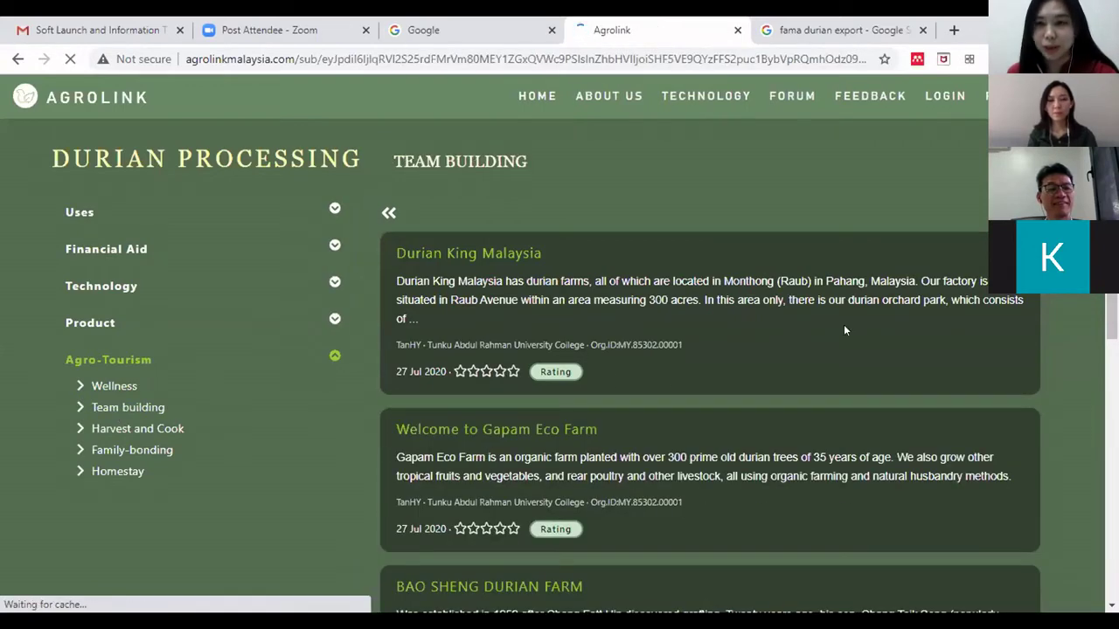
pyautogui.scroll(-1, 844, 330)
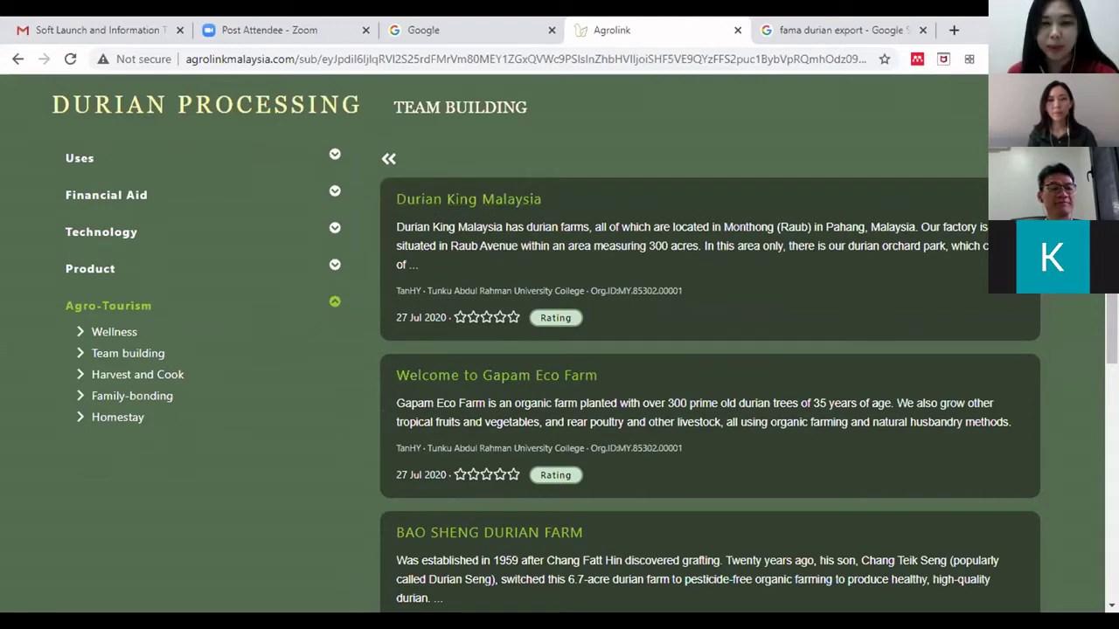
pyautogui.scroll(-1, 446, 299)
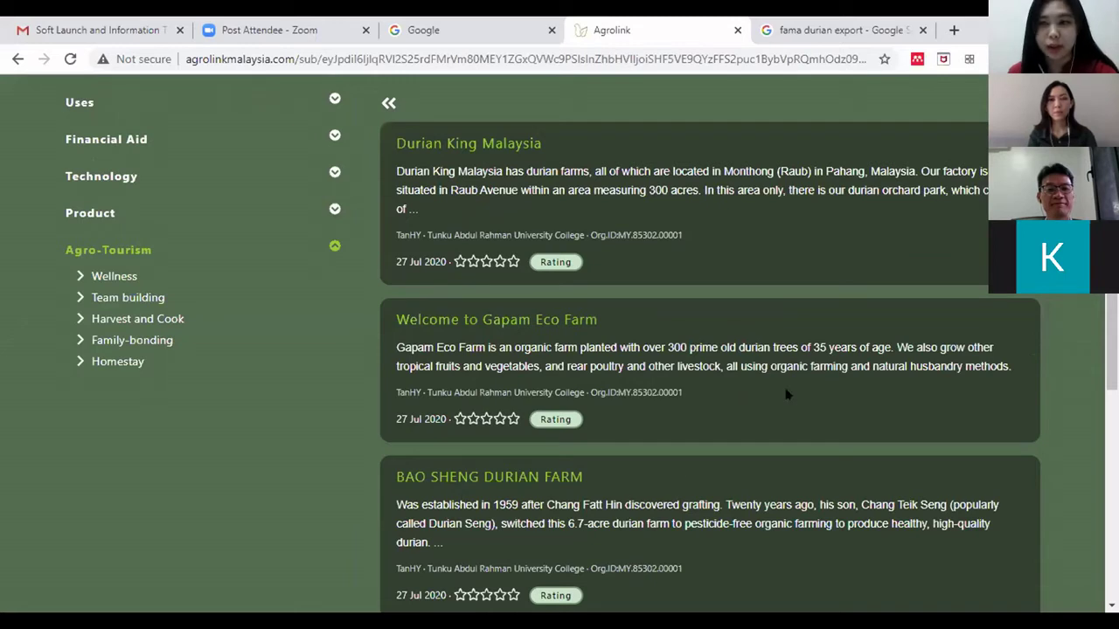
pyautogui.scroll(-1, 786, 394)
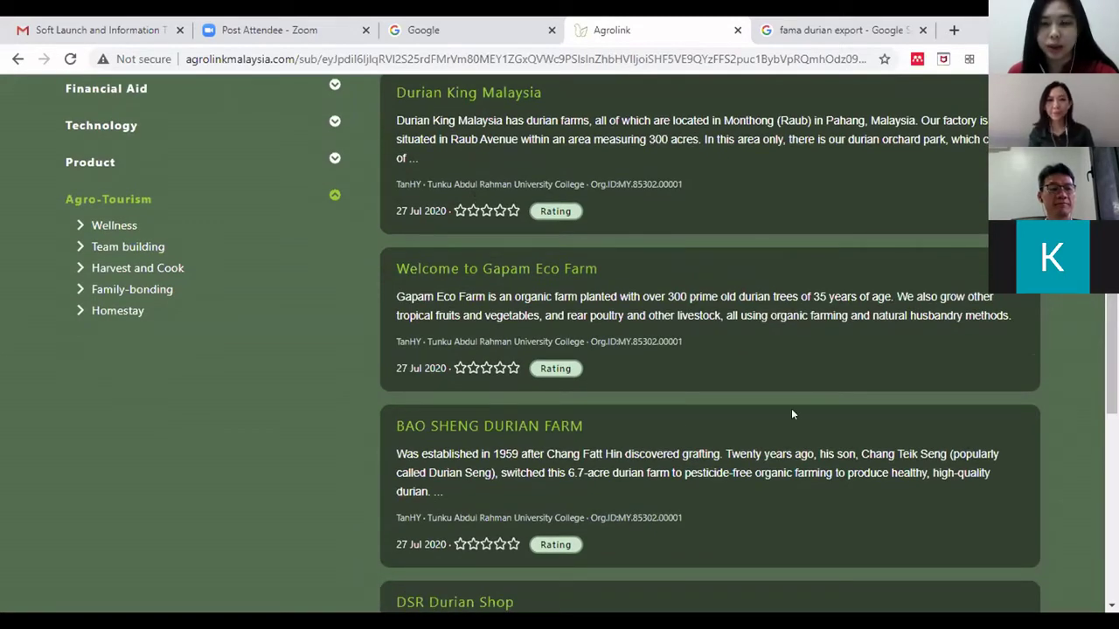
pyautogui.scroll(-2, 791, 413)
pyautogui.scroll(2, 791, 414)
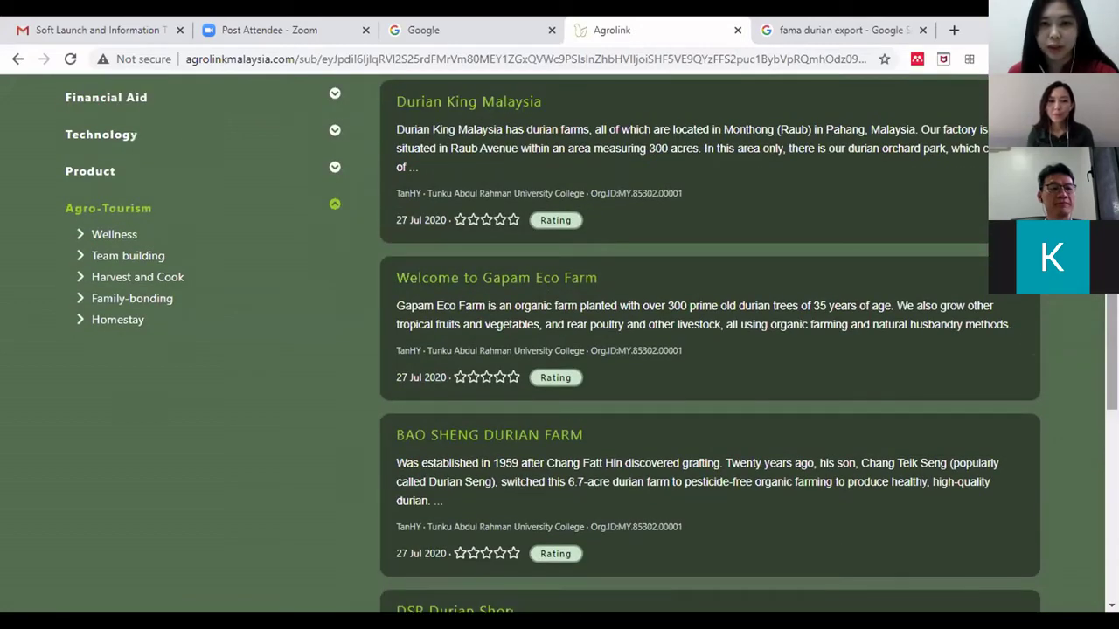
pyautogui.click(494, 282)
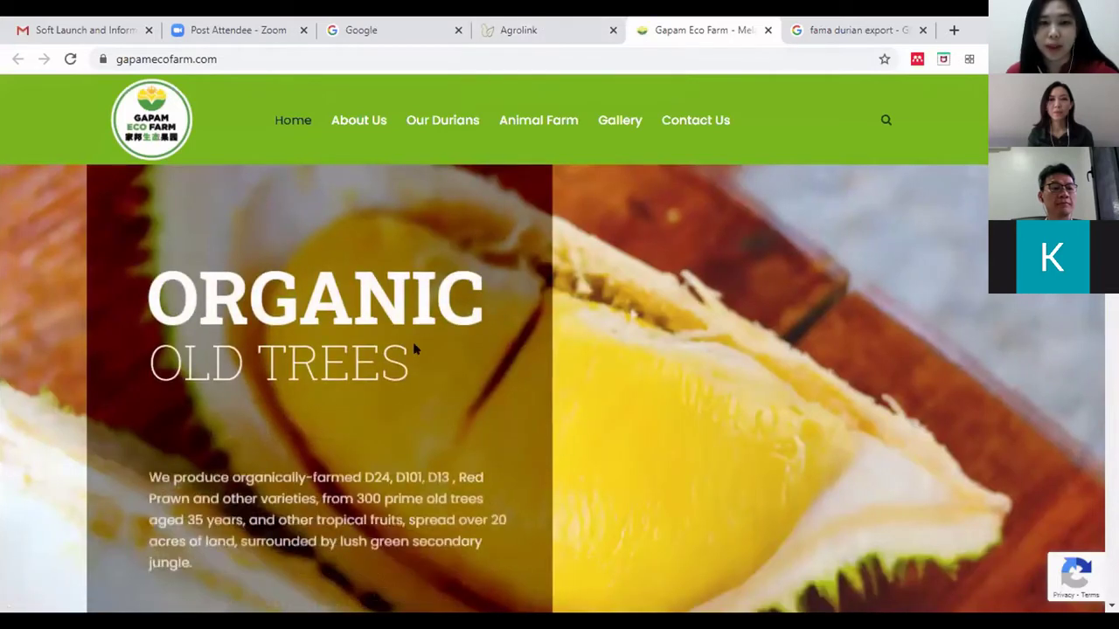
# - Read Gapam Eco Farm's welcome section on its 300 old durian trees, then return to Agrolink
pyautogui.scroll(-4, 581, 346)
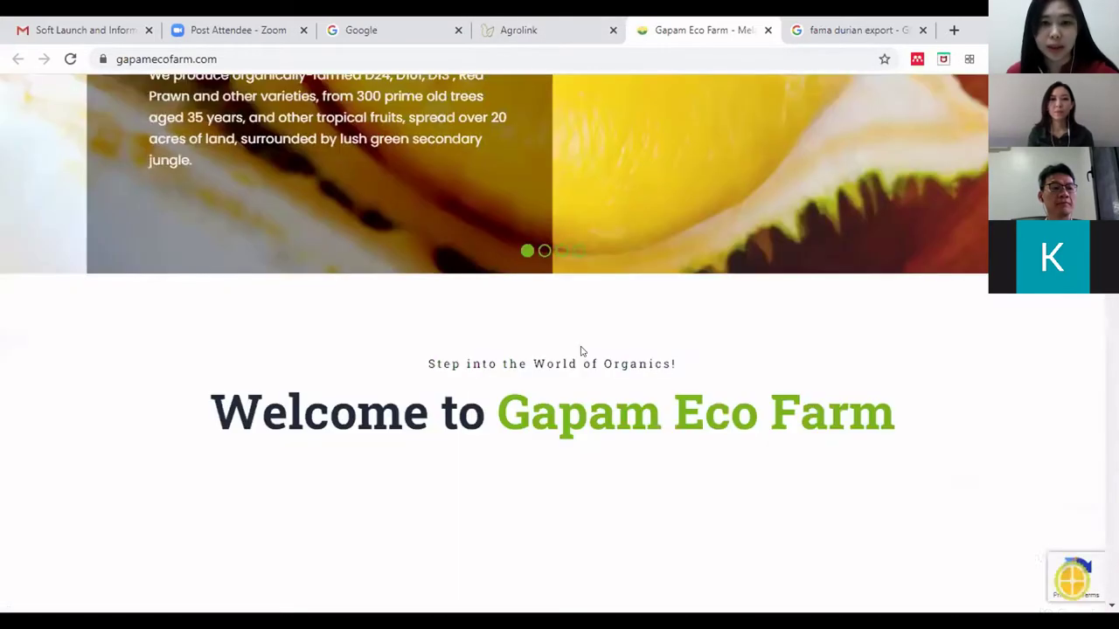
pyautogui.scroll(-4, 582, 340)
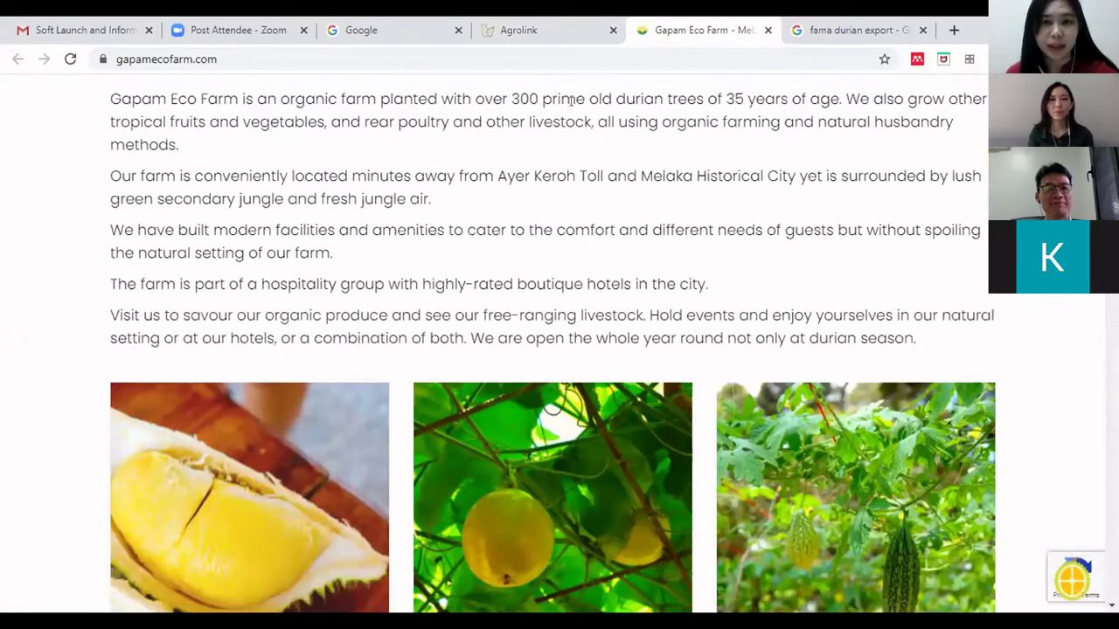
pyautogui.moveTo(340, 173); pyautogui.dragTo(650, 193)
pyautogui.click(640, 217)
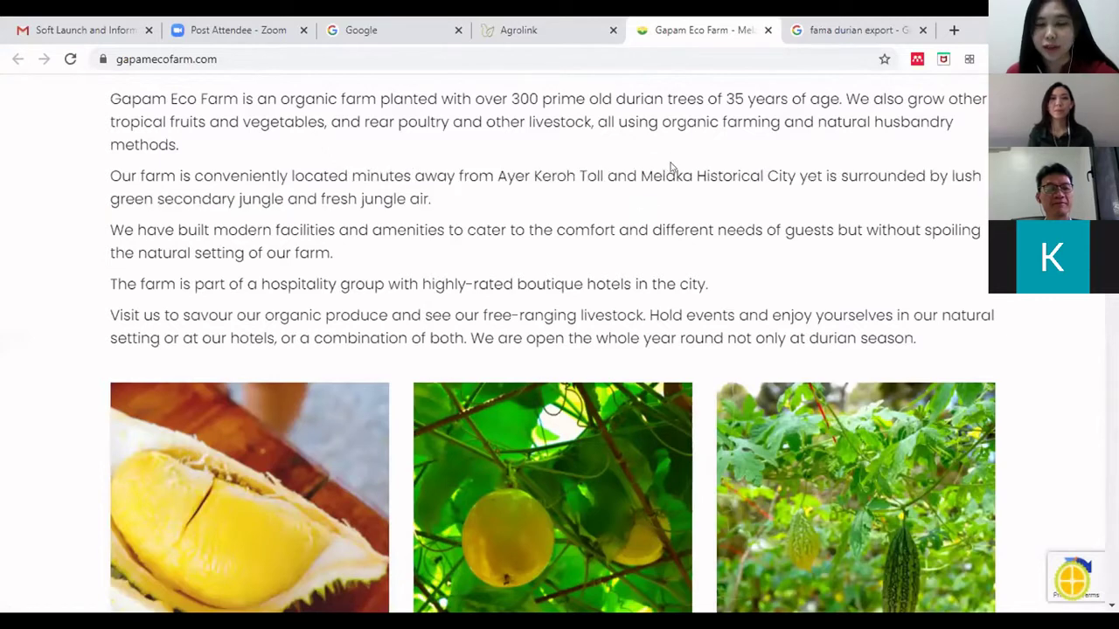
pyautogui.click(528, 27)
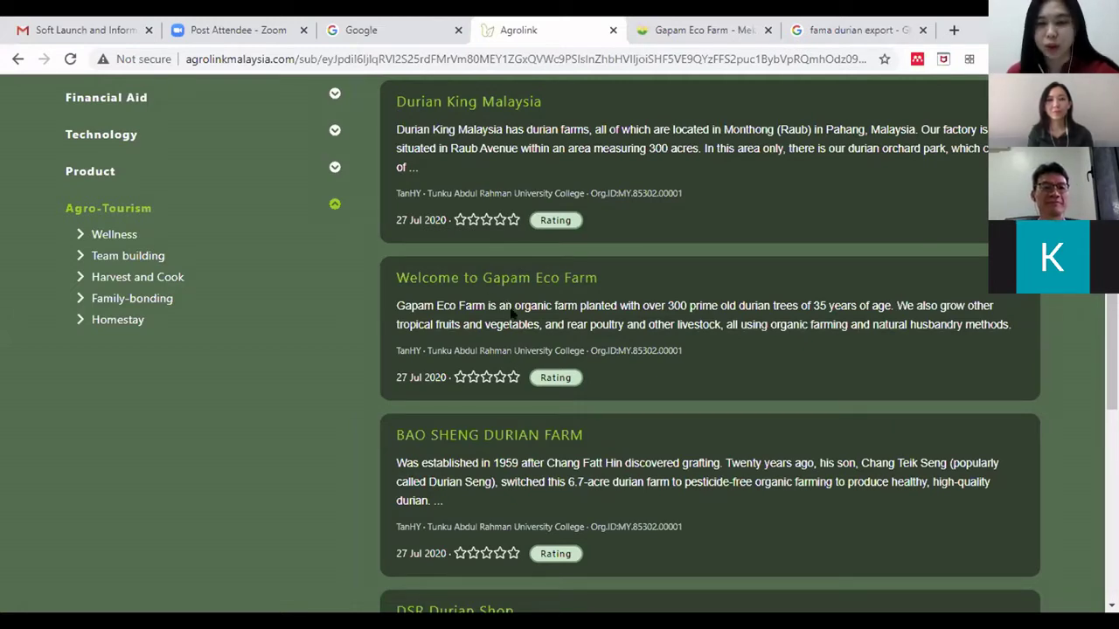
# - Give the Gapam Eco Farm listing a Five Stars rating and submit it
pyautogui.click(557, 379)
pyautogui.click(708, 418)
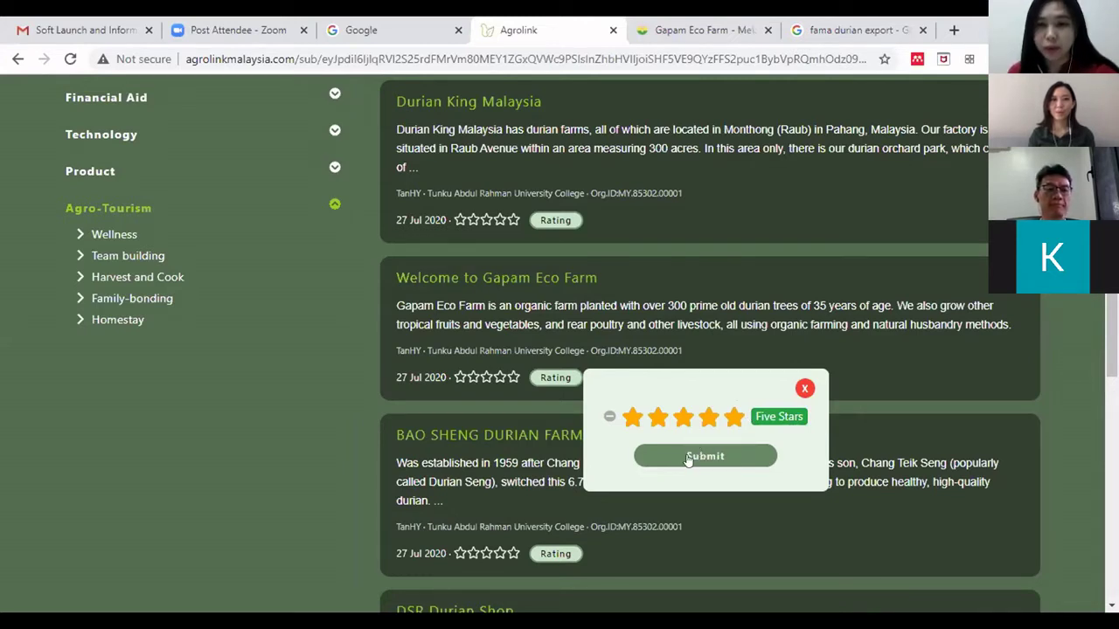
pyautogui.click(688, 457)
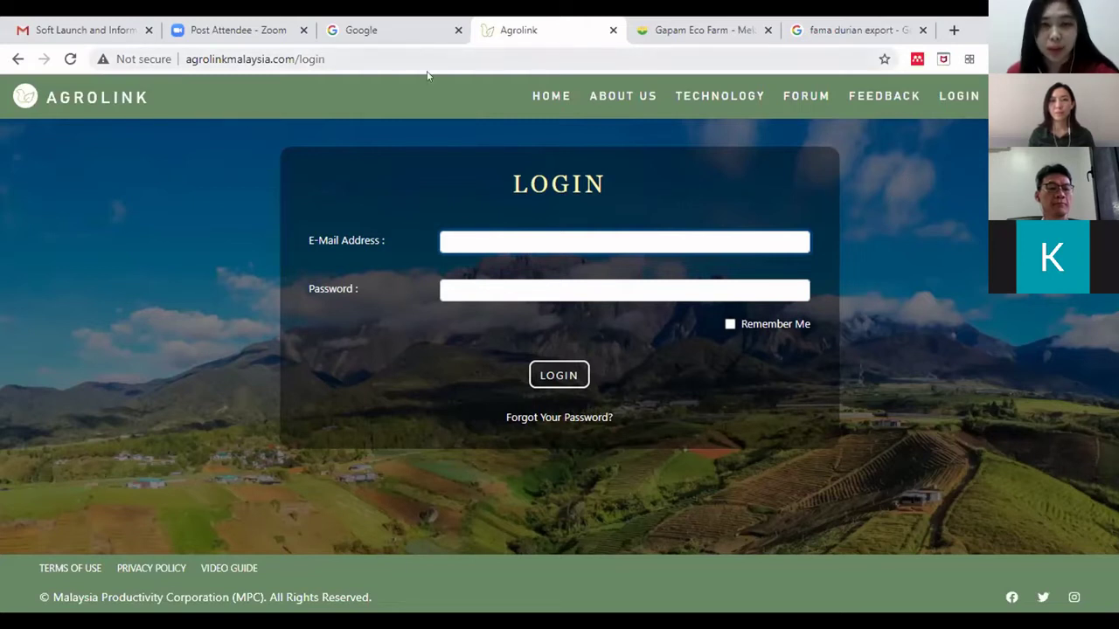
# - Go back to the role-selection home page, enter as a supplier, and open the Register form
pyautogui.click(554, 98)
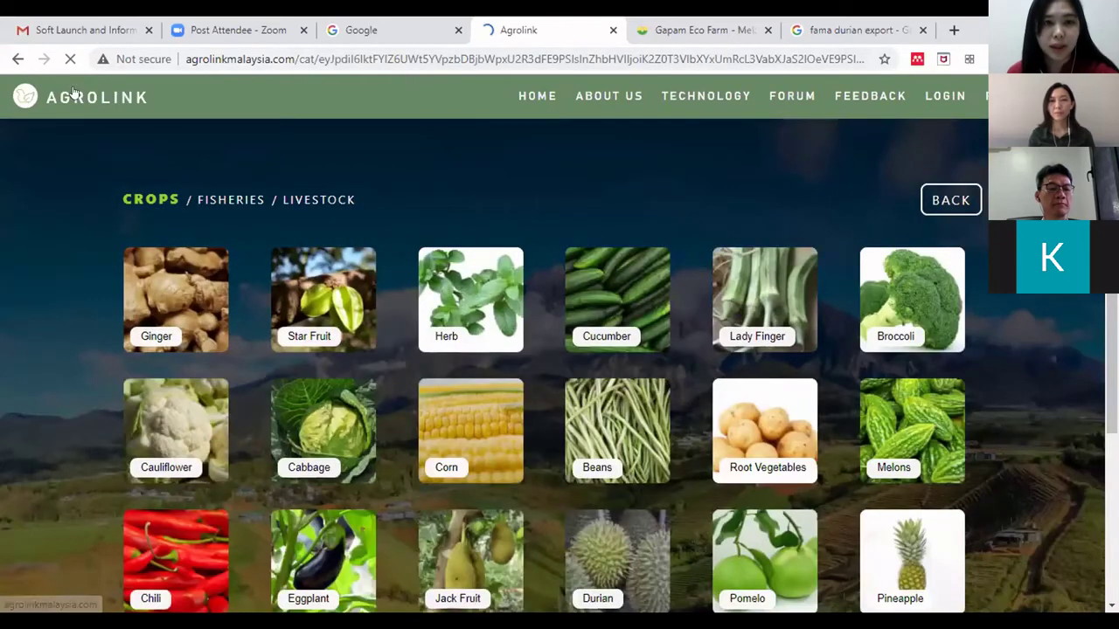
pyautogui.click(91, 104)
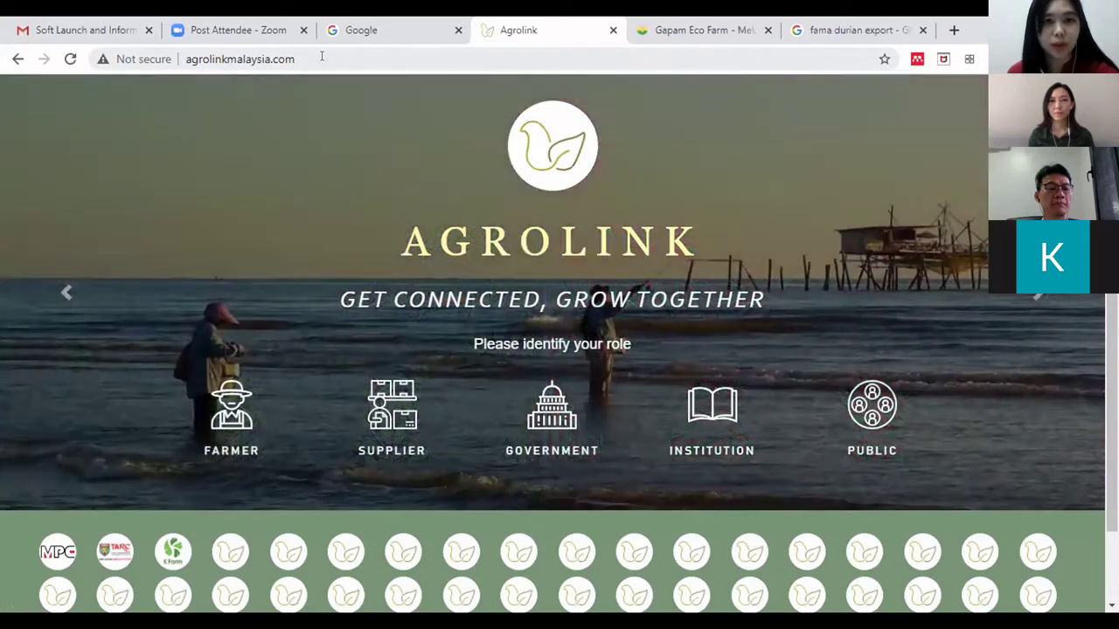
pyautogui.click(323, 55)
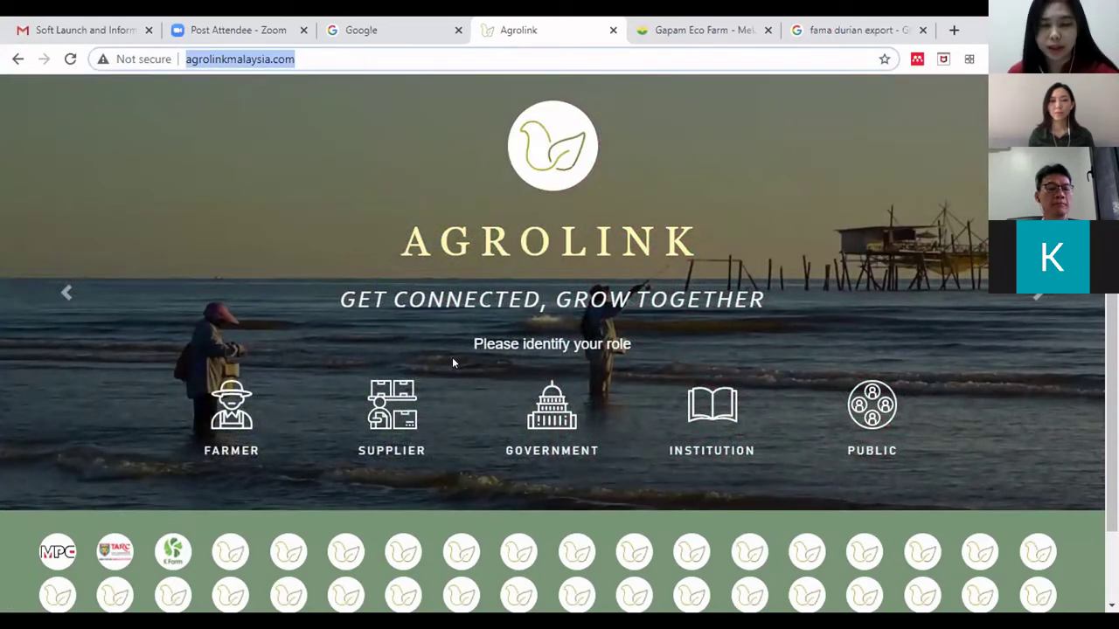
pyautogui.click(386, 456)
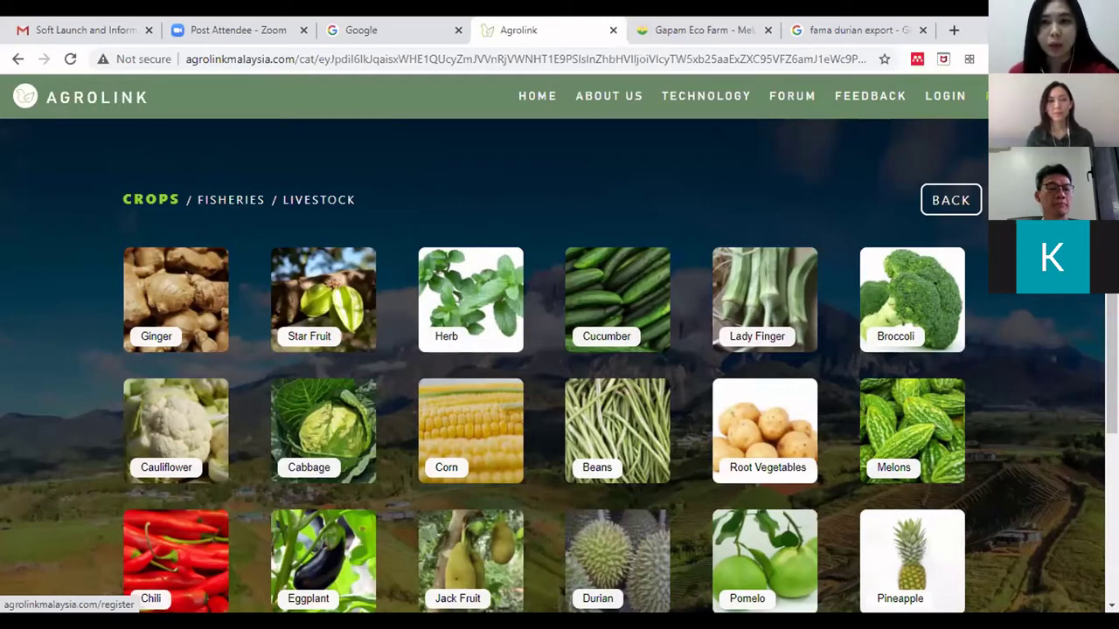
pyautogui.click(997, 96)
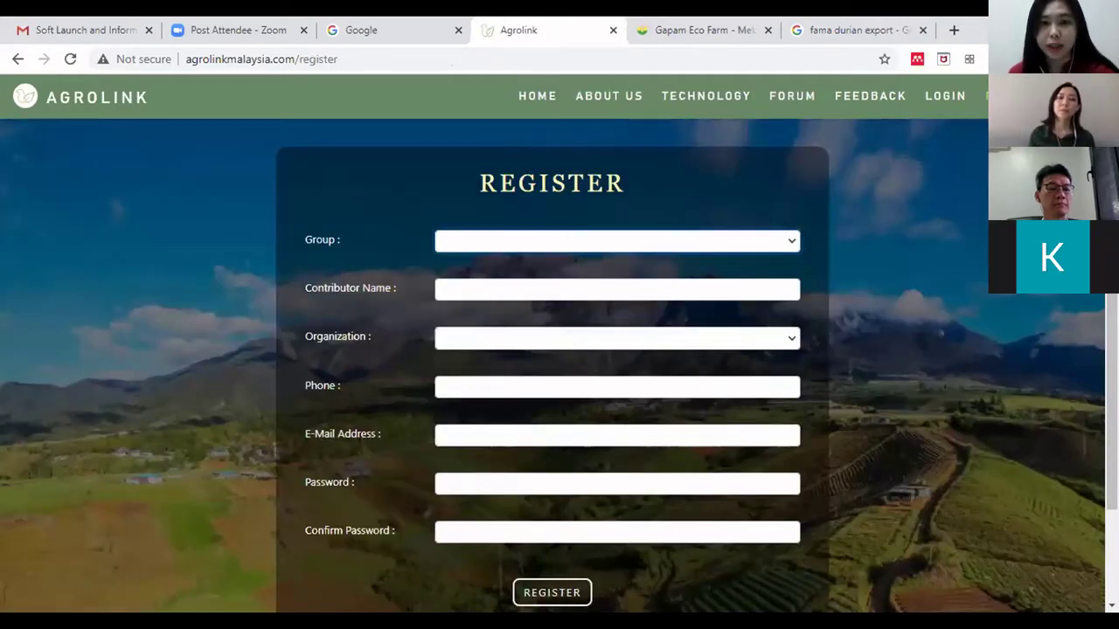
# - Choose group Supplier, enter the contributor's name, and register new organization 'abc sdn bhd'
pyautogui.scroll(-1, 560, 344)
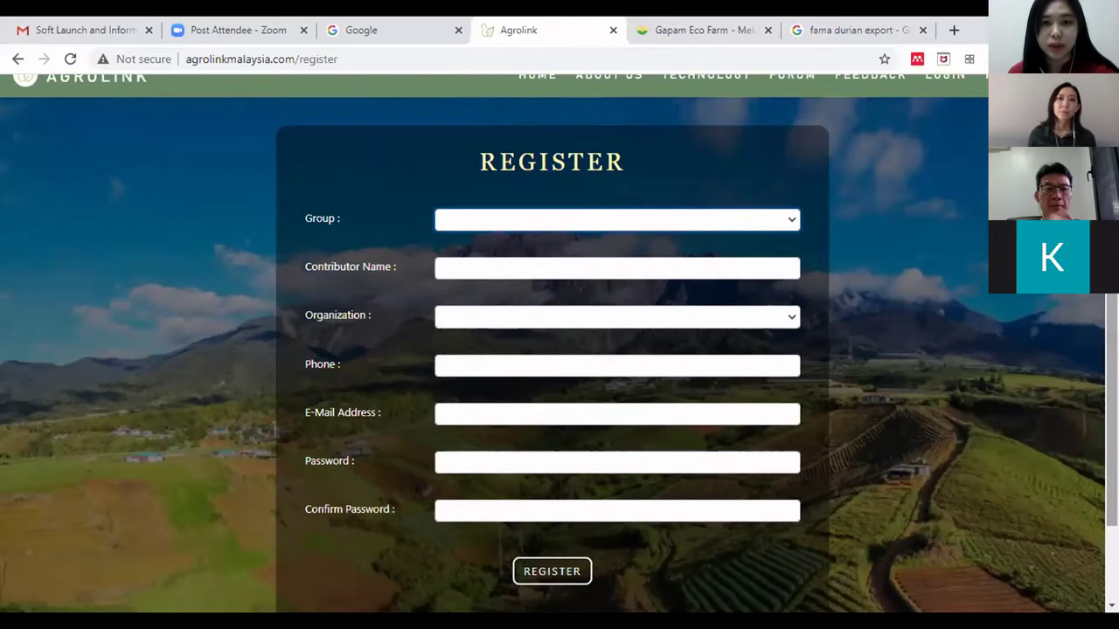
pyautogui.click(512, 220)
pyautogui.click(494, 264)
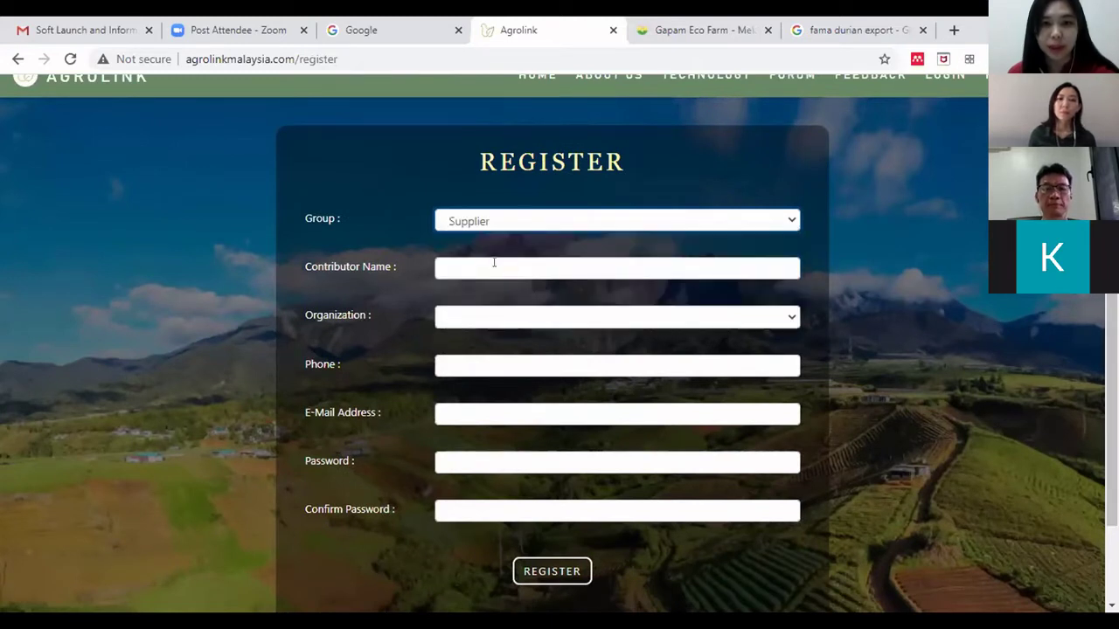
pyautogui.click(494, 265)
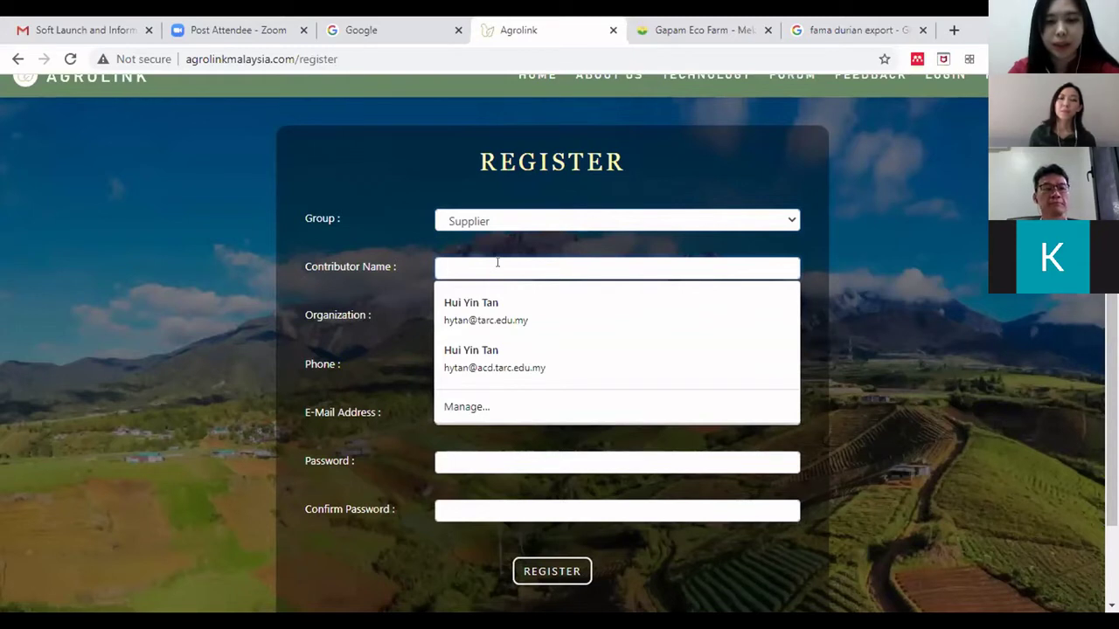
pyautogui.write('Tan')
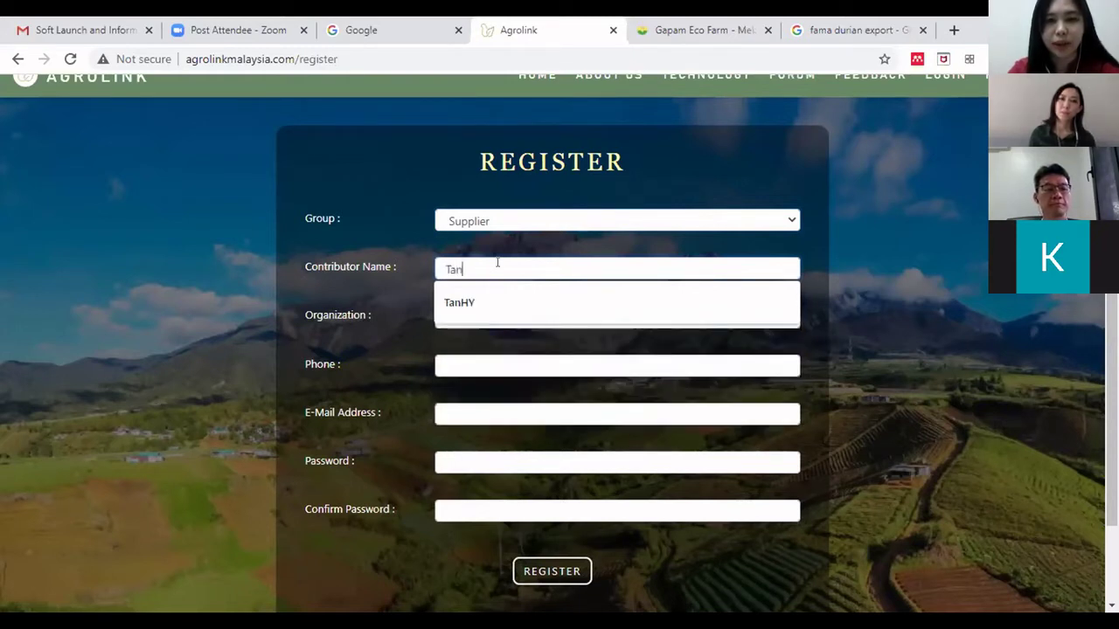
pyautogui.write(' demo')
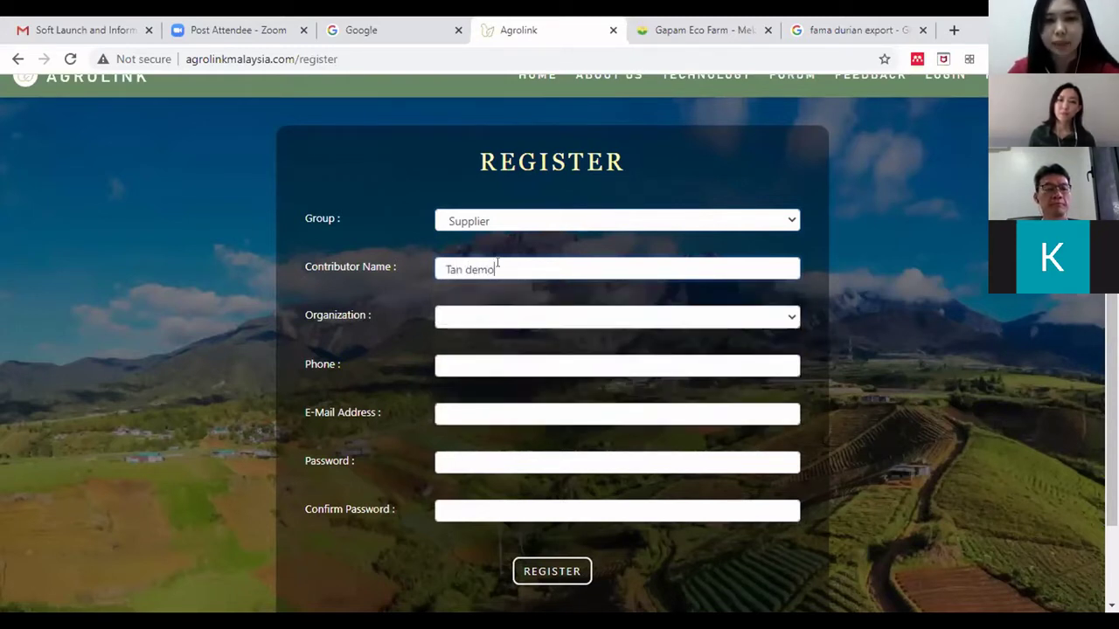
pyautogui.click(518, 314)
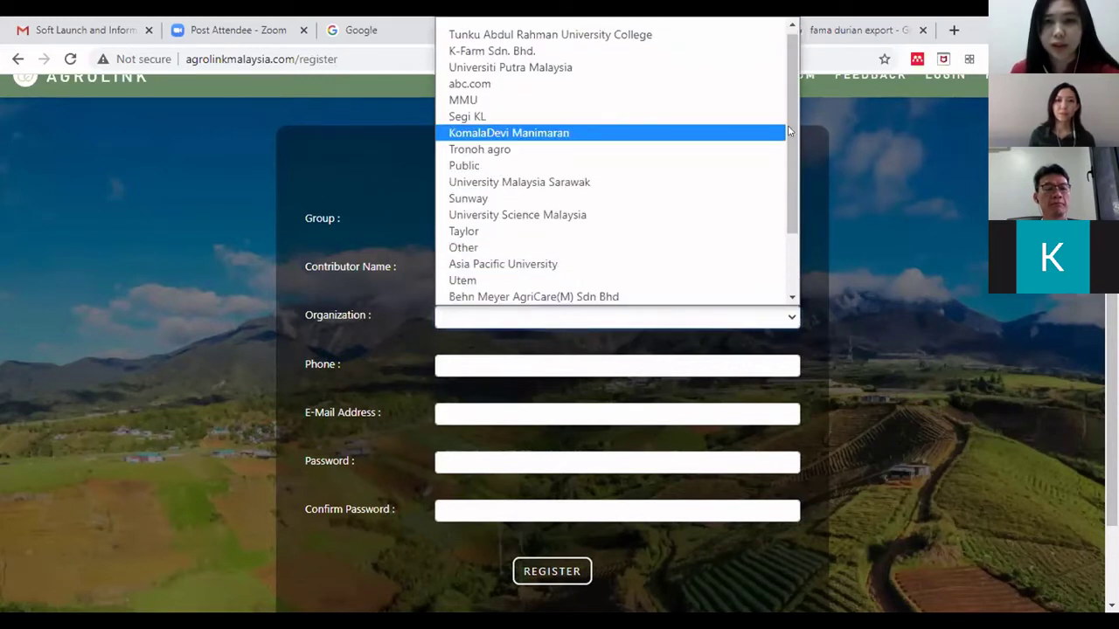
pyautogui.scroll(-2, 764, 218)
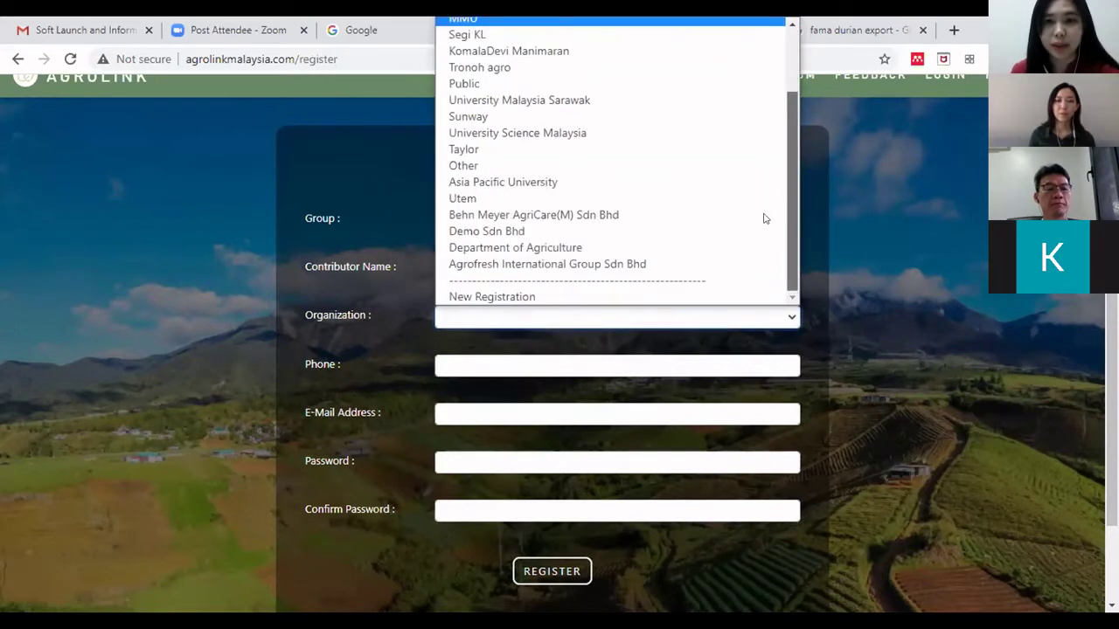
pyautogui.click(551, 299)
pyautogui.click(507, 358)
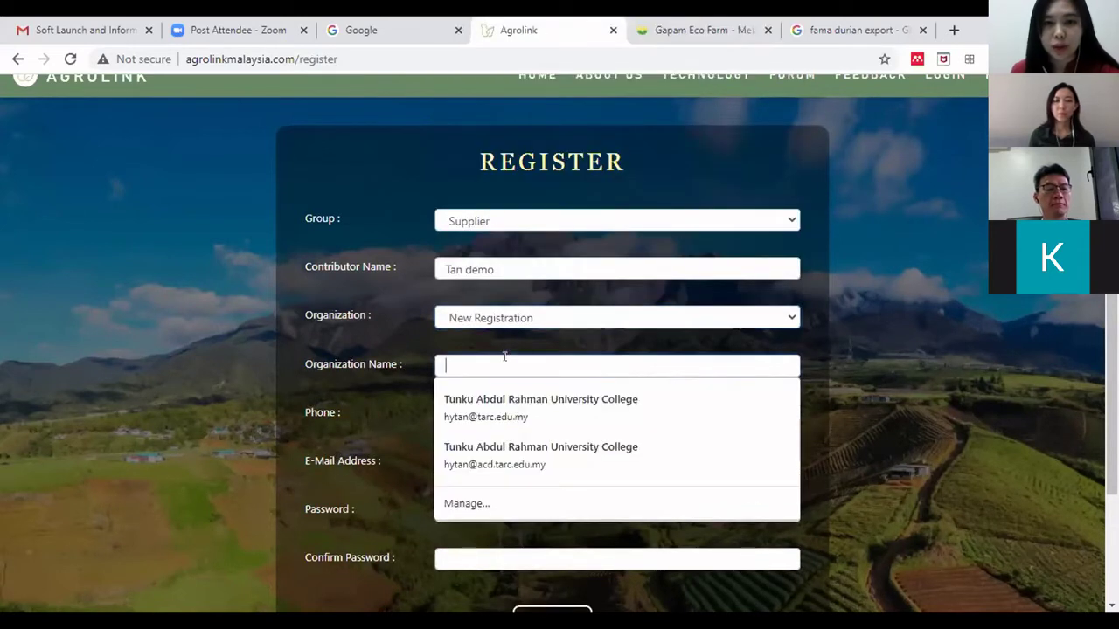
pyautogui.write('a')
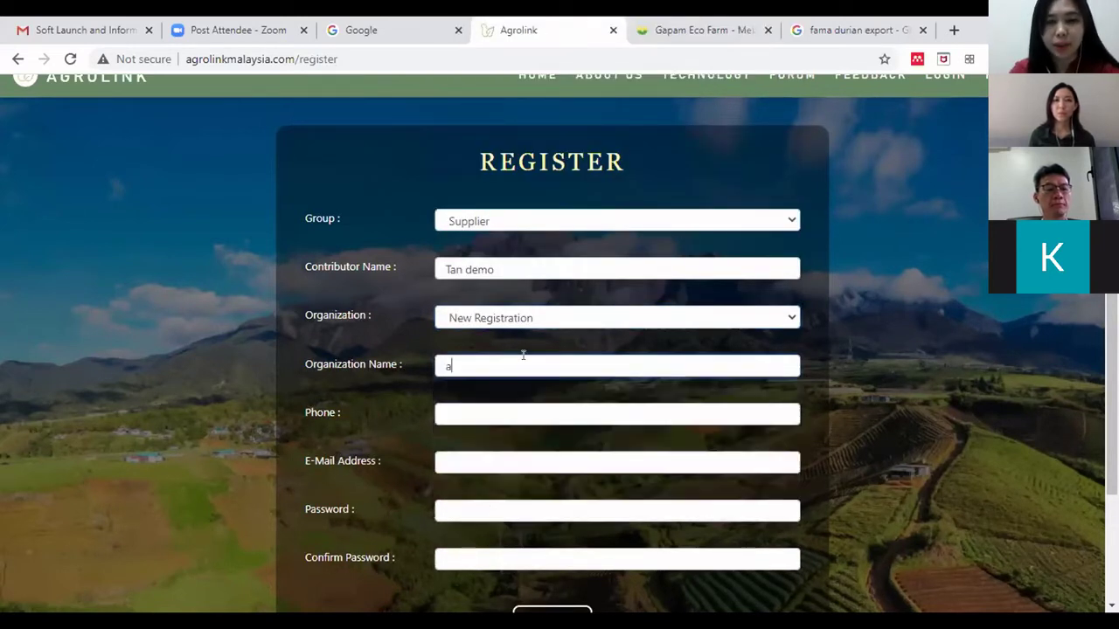
pyautogui.write('bs c snd b')
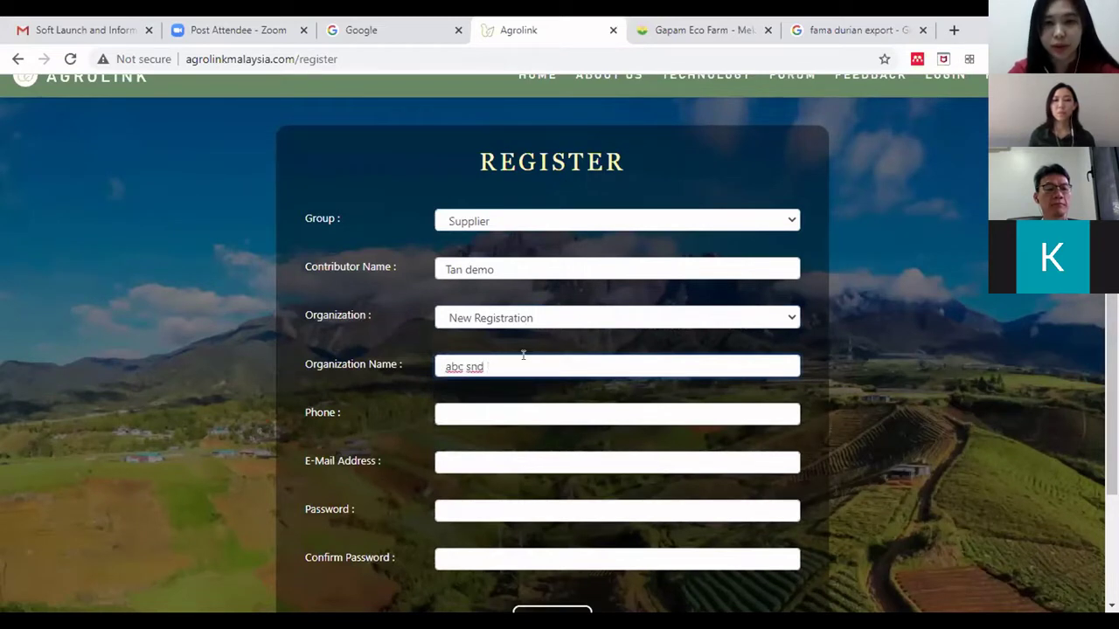
pyautogui.press('BackSpace')
pyautogui.press('BackSpace')
pyautogui.press('BackSpace')
pyautogui.press('BackSpace')
pyautogui.write('dn bhd')
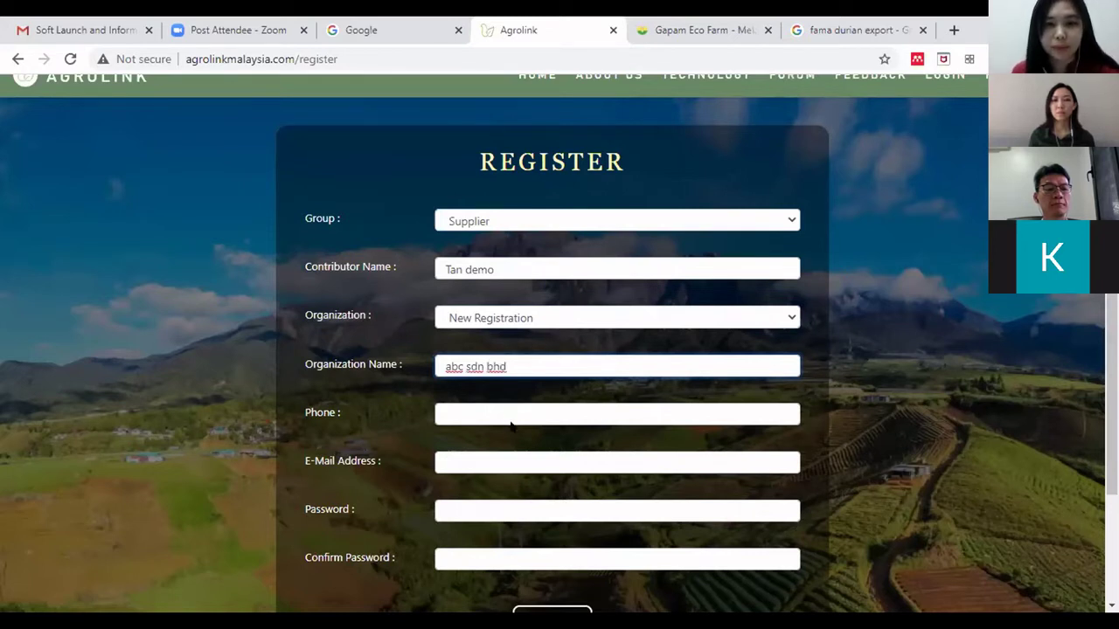
# - Fill in the phone number, e-mail and password, then submit the registration
pyautogui.click(513, 413)
pyautogui.write('01')
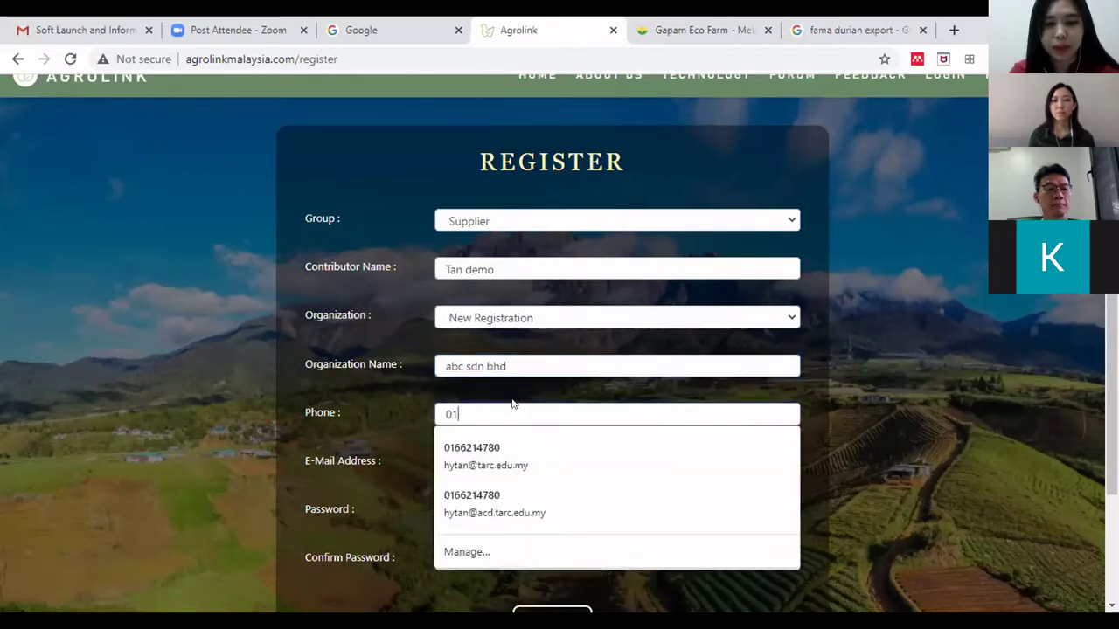
pyautogui.write('6123456')
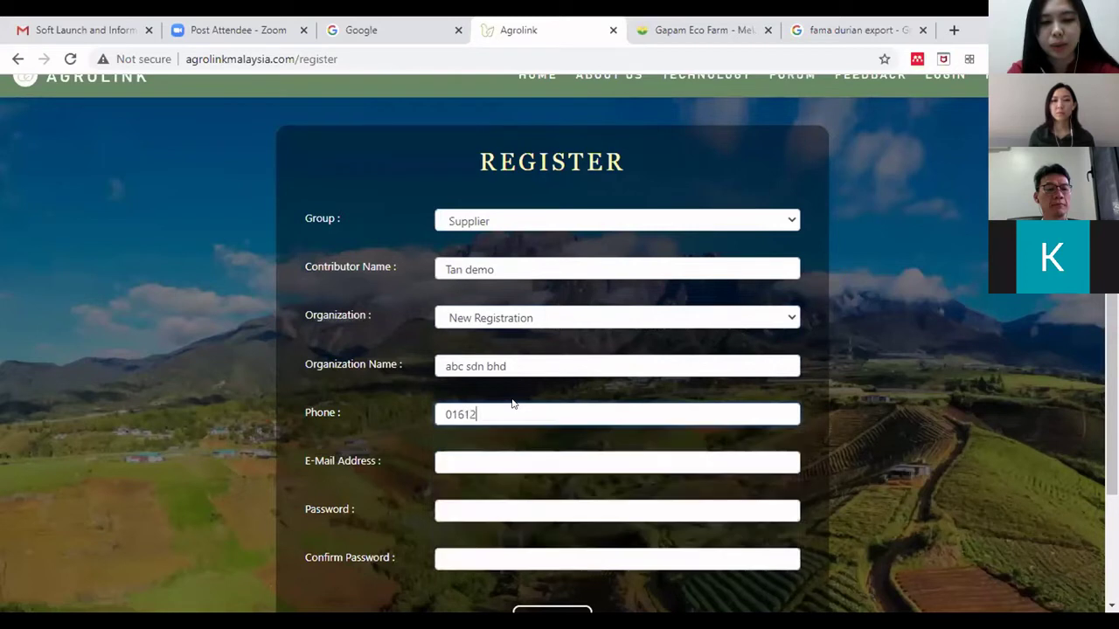
pyautogui.click(490, 457)
pyautogui.write('hu')
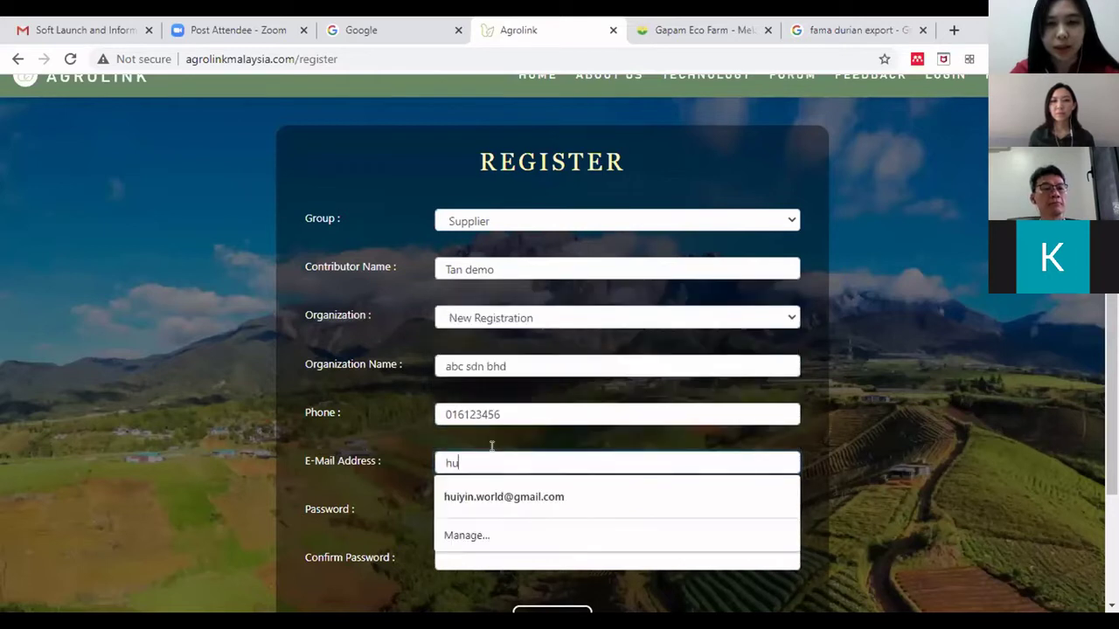
pyautogui.press('BackSpace')
pyautogui.press('BackSpace')
pyautogui.click(478, 505)
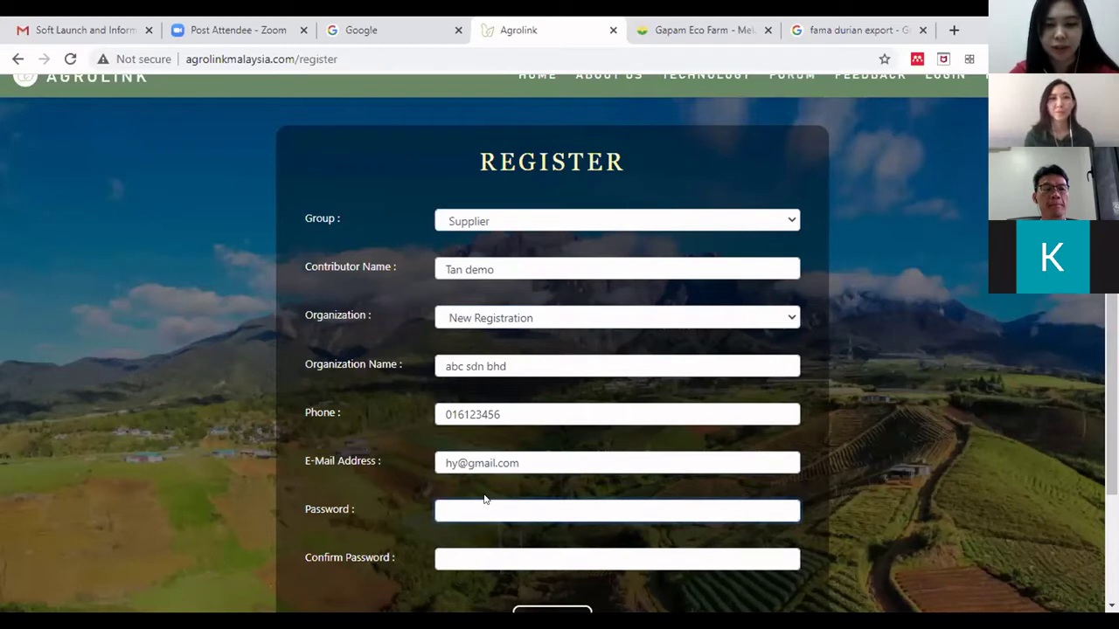
pyautogui.write('123456')
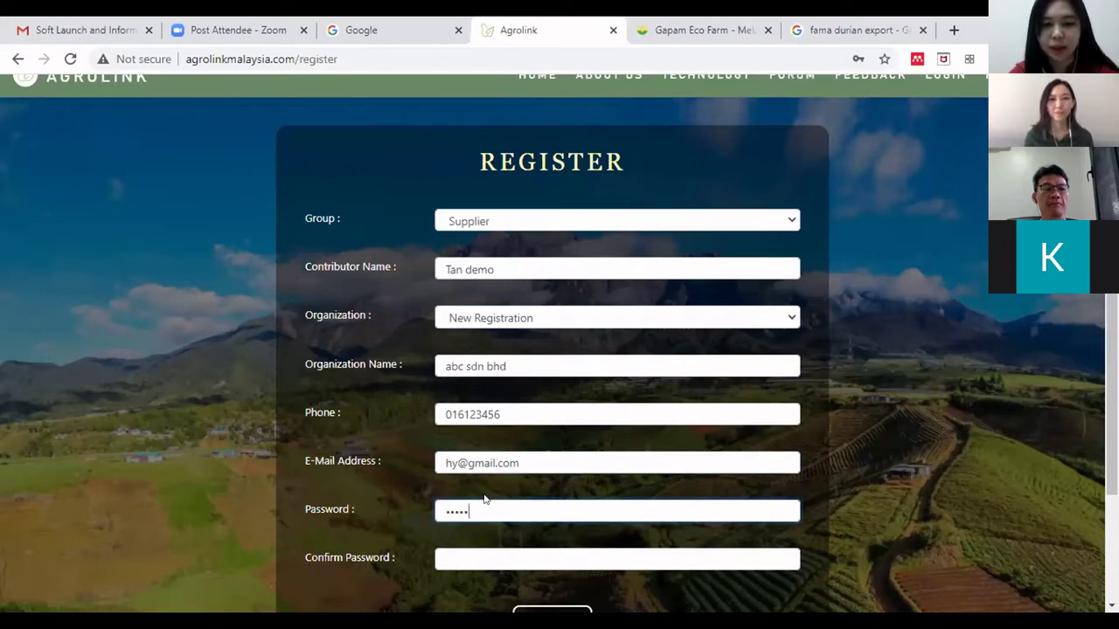
pyautogui.write('78')
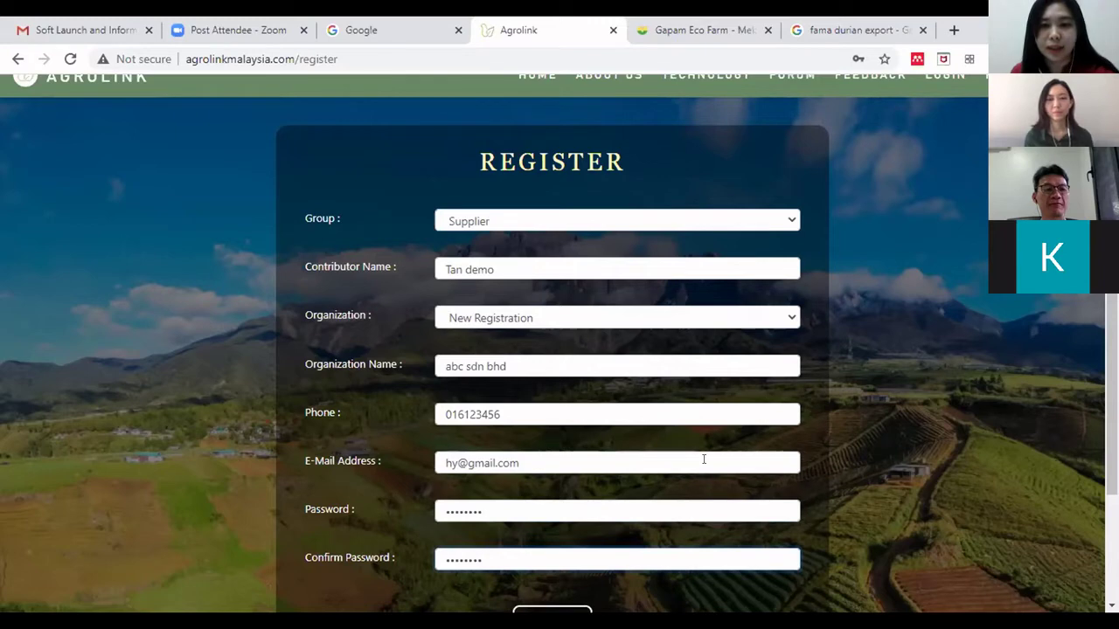
pyautogui.scroll(-1, 630, 499)
pyautogui.click(559, 535)
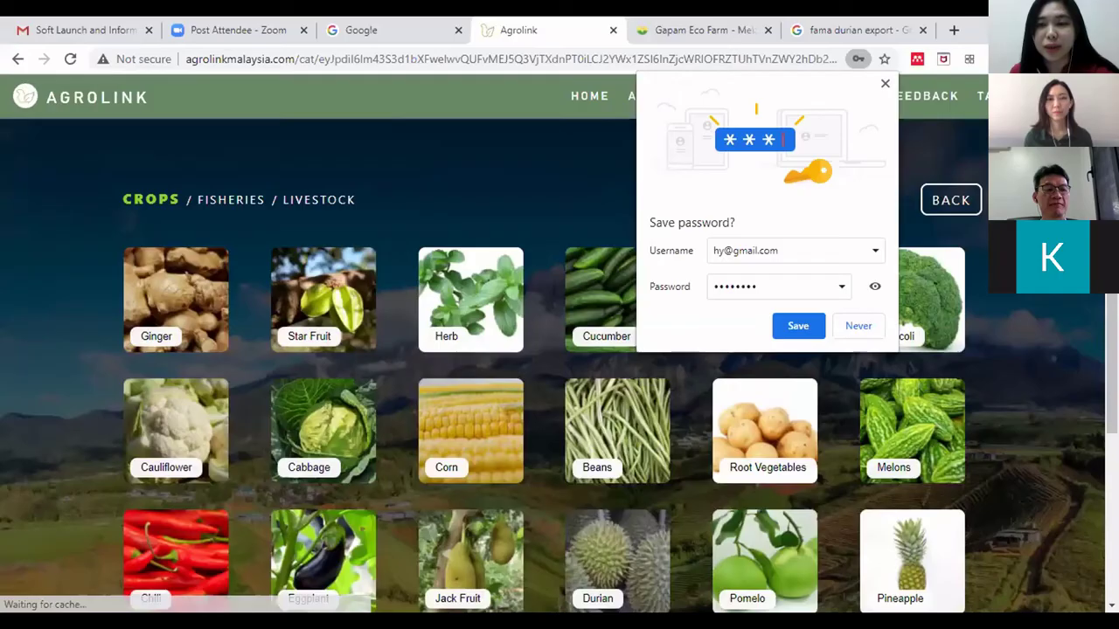
# - Dismiss the save-password prompt and log out of the newly registered account
pyautogui.click(885, 84)
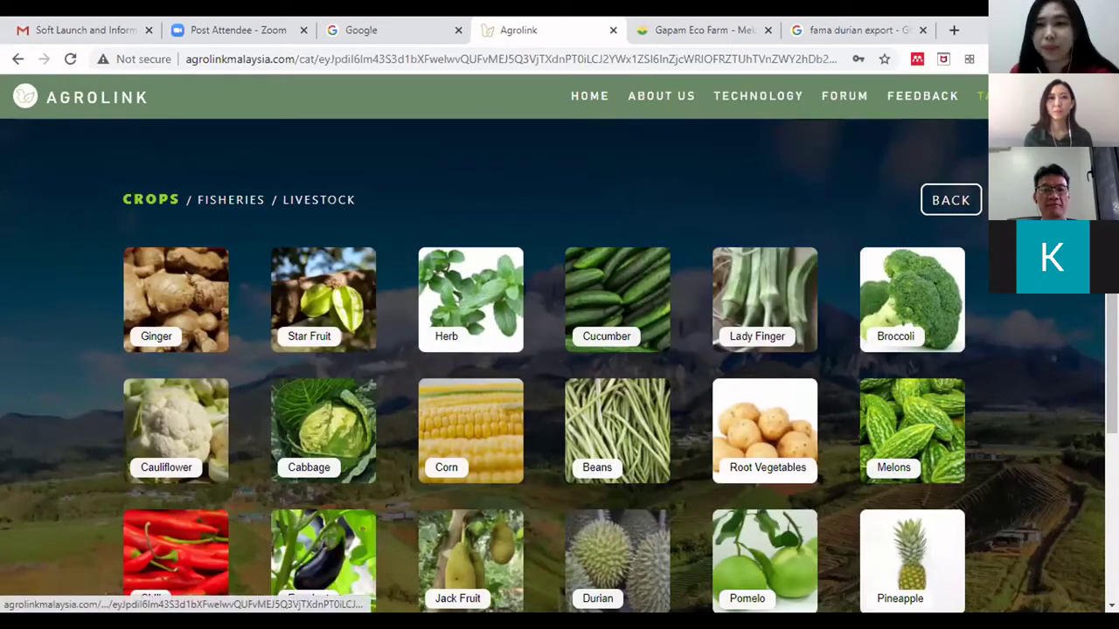
pyautogui.moveTo(983, 96)
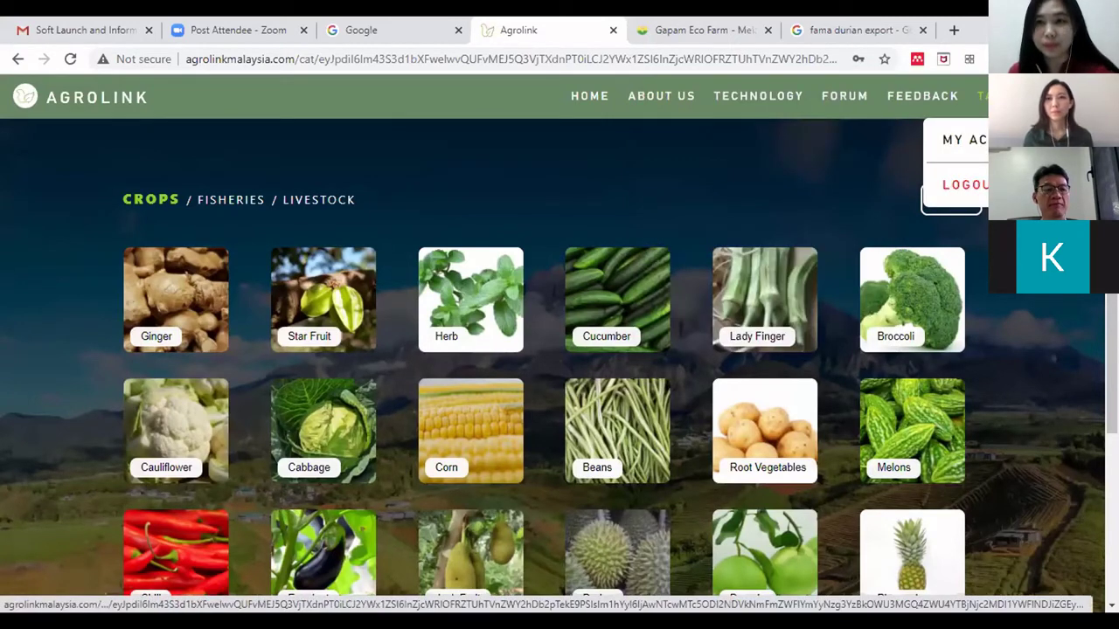
pyautogui.click(978, 136)
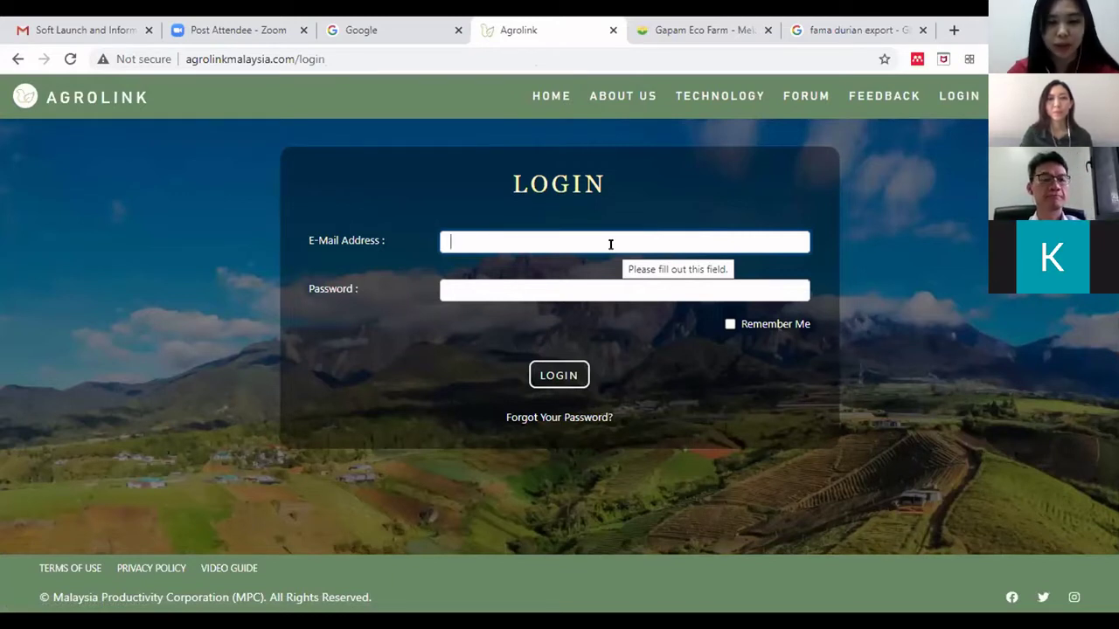
# - Sign in on the Login page with the account's e-mail and password
pyautogui.write('123')
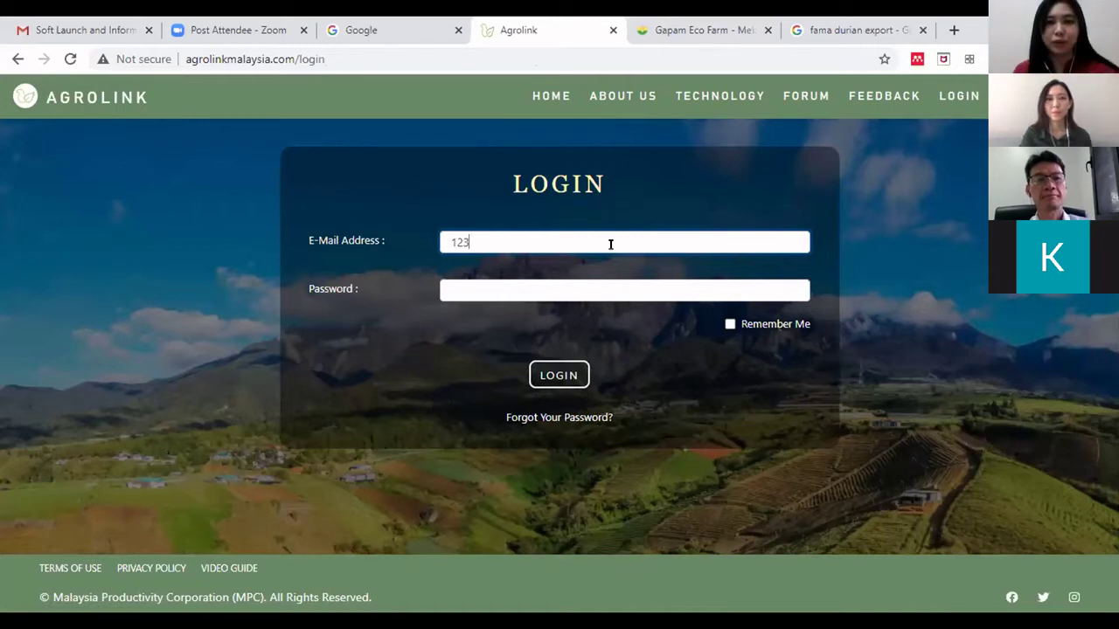
pyautogui.write('@abc.com')
pyautogui.click(529, 289)
pyautogui.write('12345678')
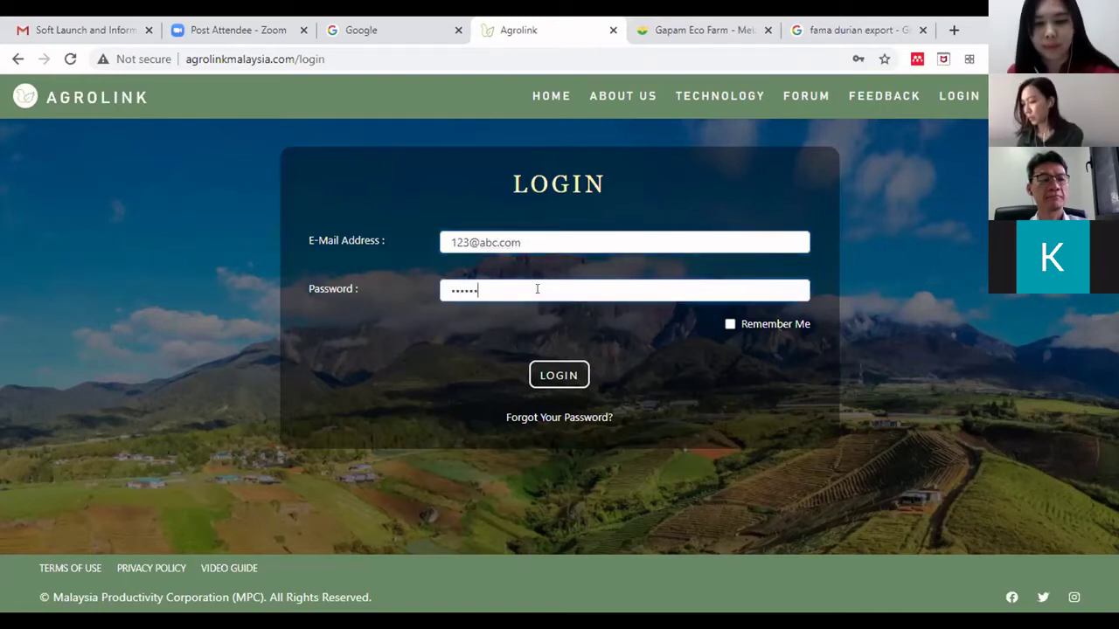
pyautogui.click(562, 375)
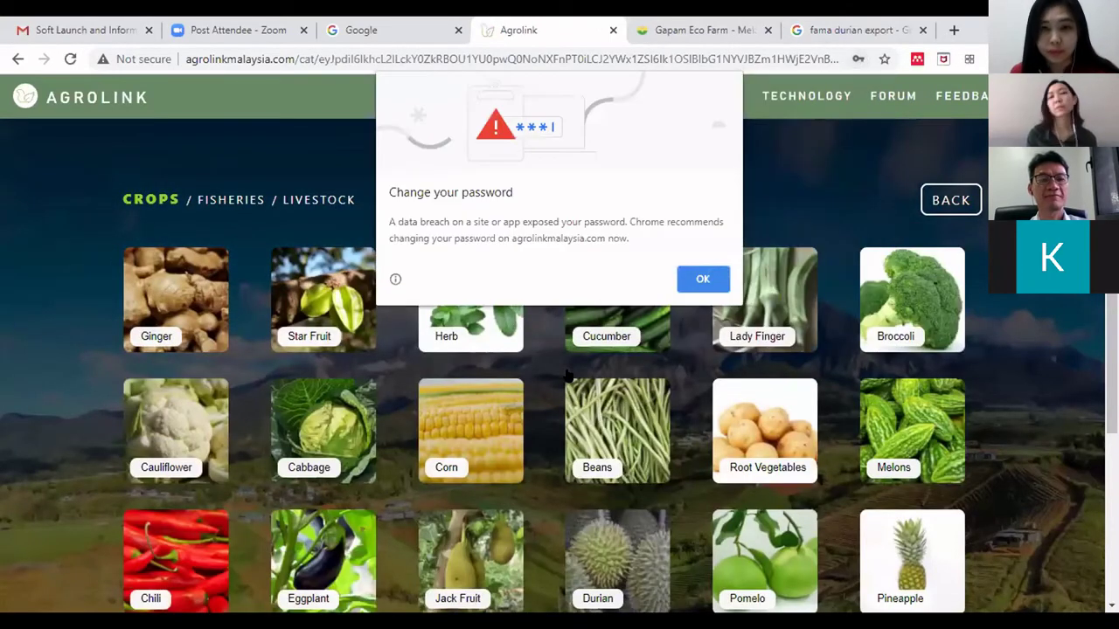
# - Dismiss Chrome's password-breach warning and choose ADMIN from the account menu
pyautogui.click(703, 278)
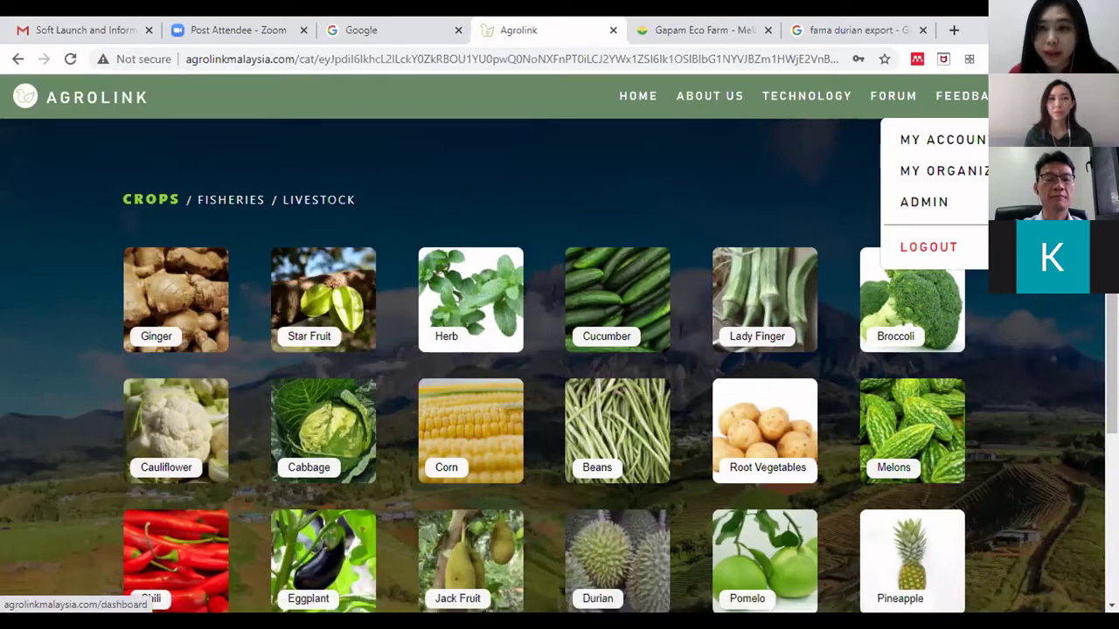
pyautogui.click(942, 140)
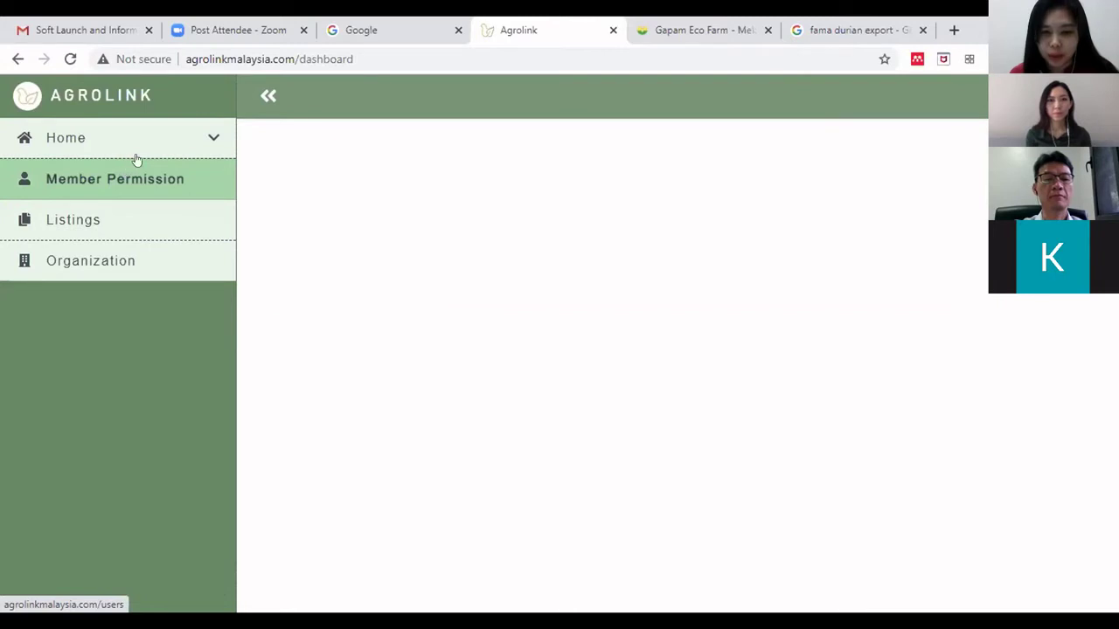
# - Check Member Permission for waiting abc.com users, then open My Account under Home
pyautogui.click(147, 184)
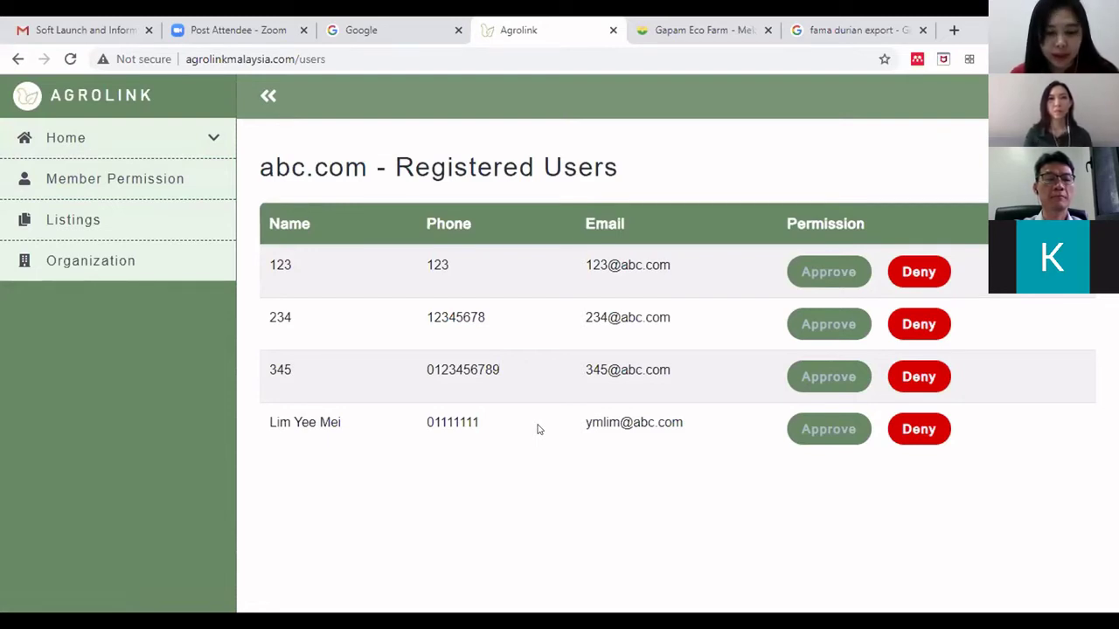
pyautogui.click(113, 153)
pyautogui.click(78, 201)
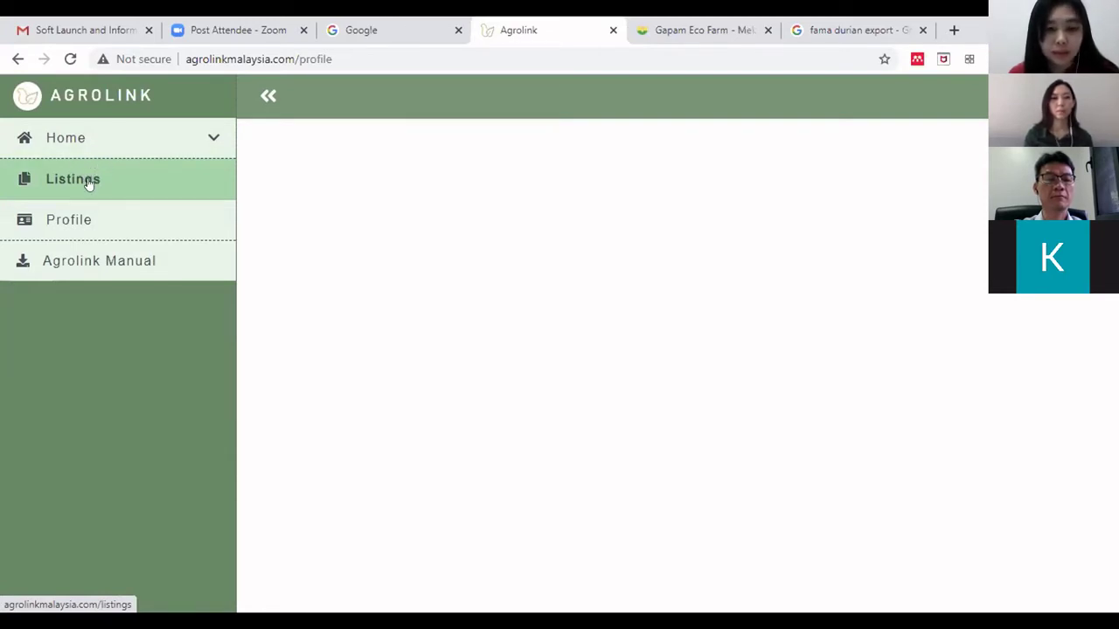
# - Open the Listings page with the Hydroponic Ginger & Turmeric listing and start a new listing
pyautogui.click(95, 178)
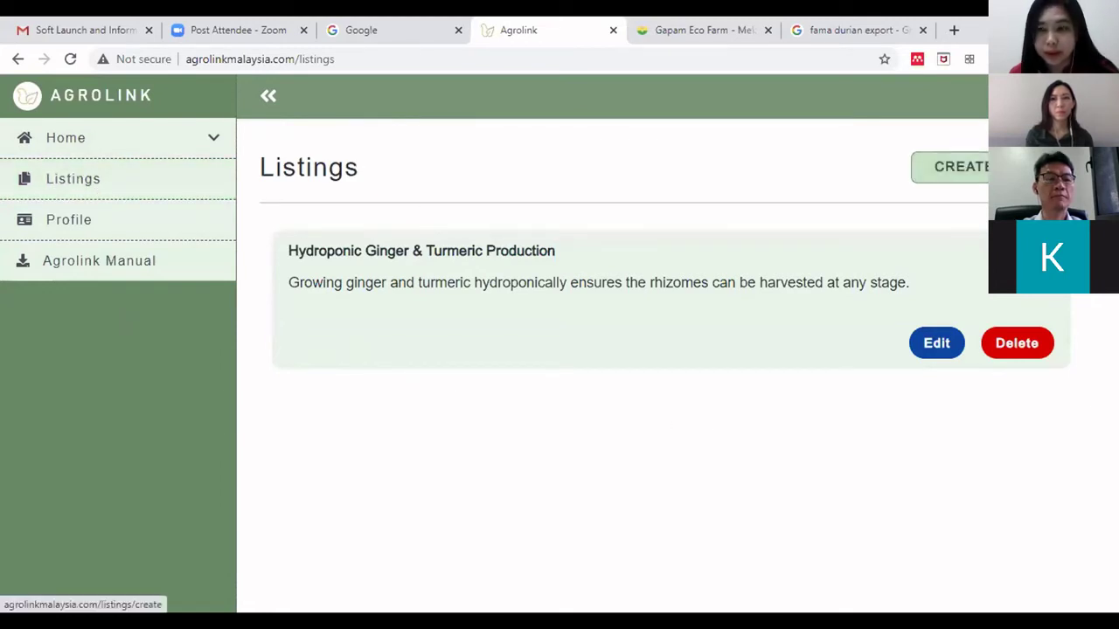
pyautogui.click(961, 166)
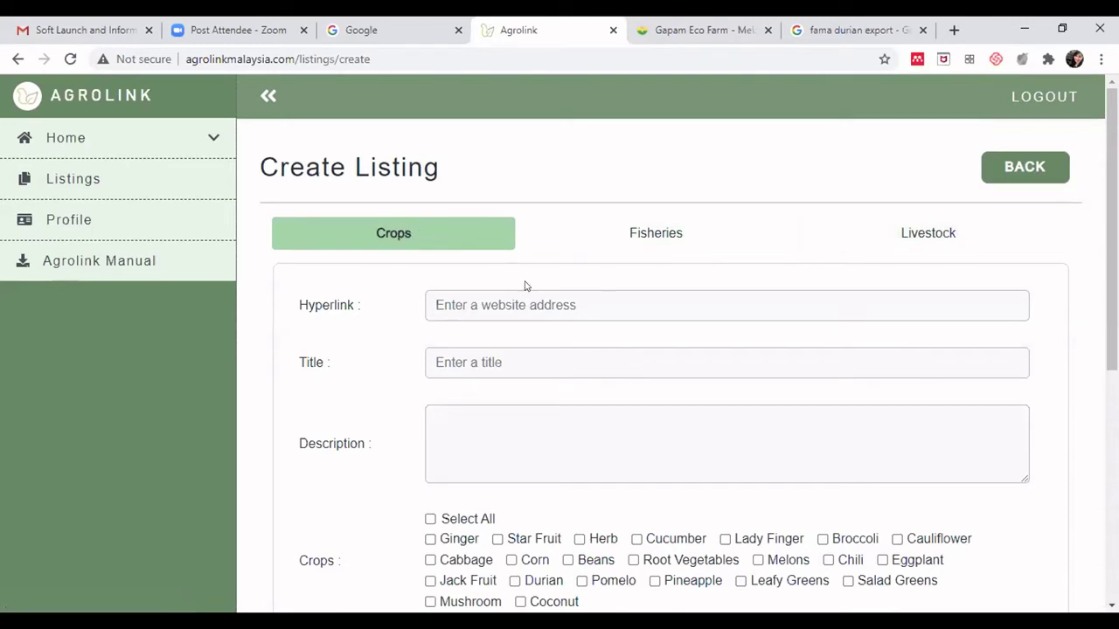
# - Focus the empty Hyperlink field, dismiss its autofill list, and go to the 'fama durian export' results
pyautogui.scroll(-1, 437, 206)
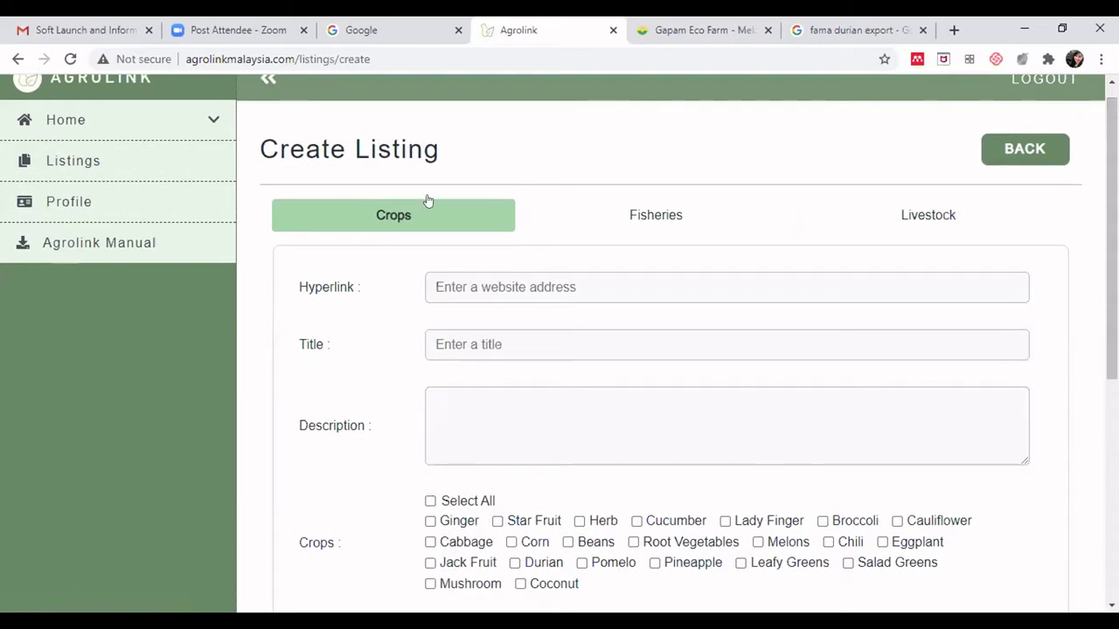
pyautogui.click(520, 278)
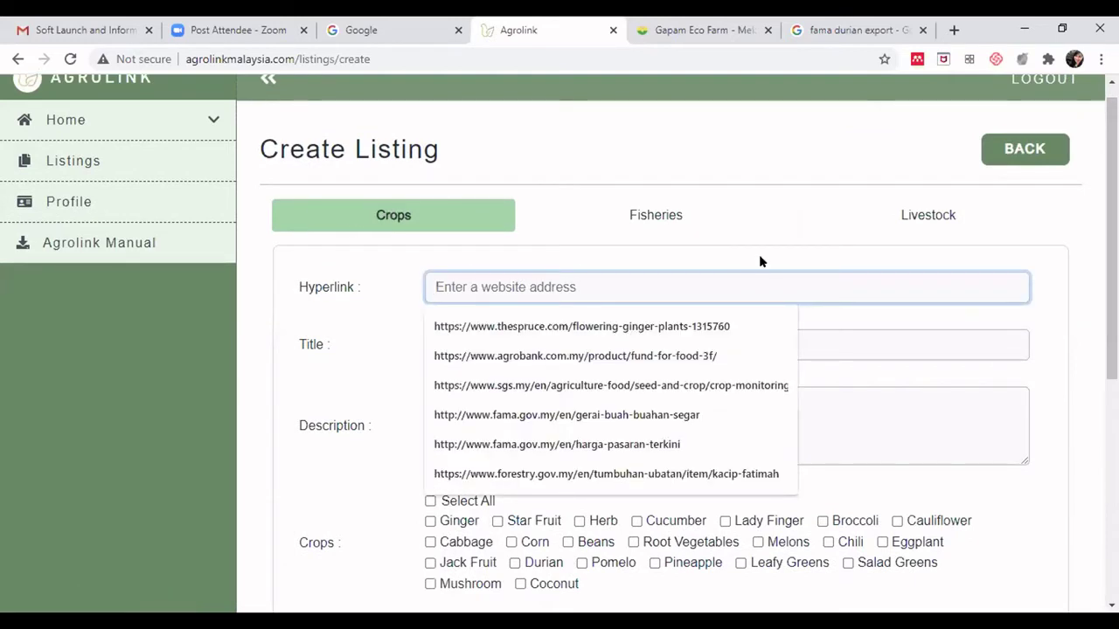
pyautogui.click(847, 192)
pyautogui.click(854, 22)
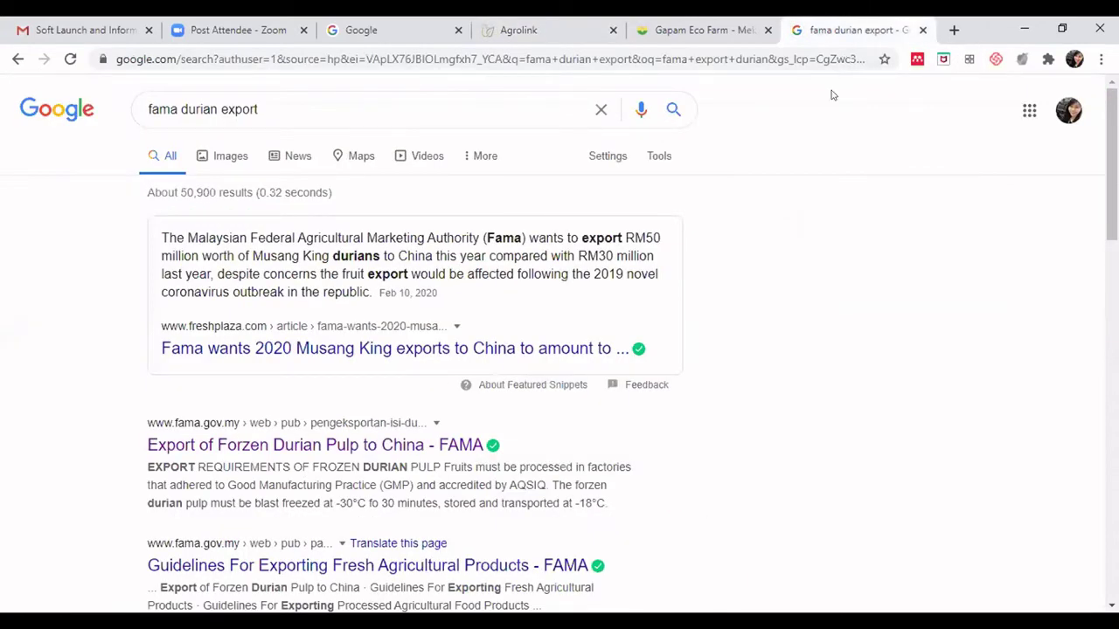
# - Open FAMA's frozen durian pulp to China page, select its URL, and close the Gapam Eco Farm tab
pyautogui.click(243, 446)
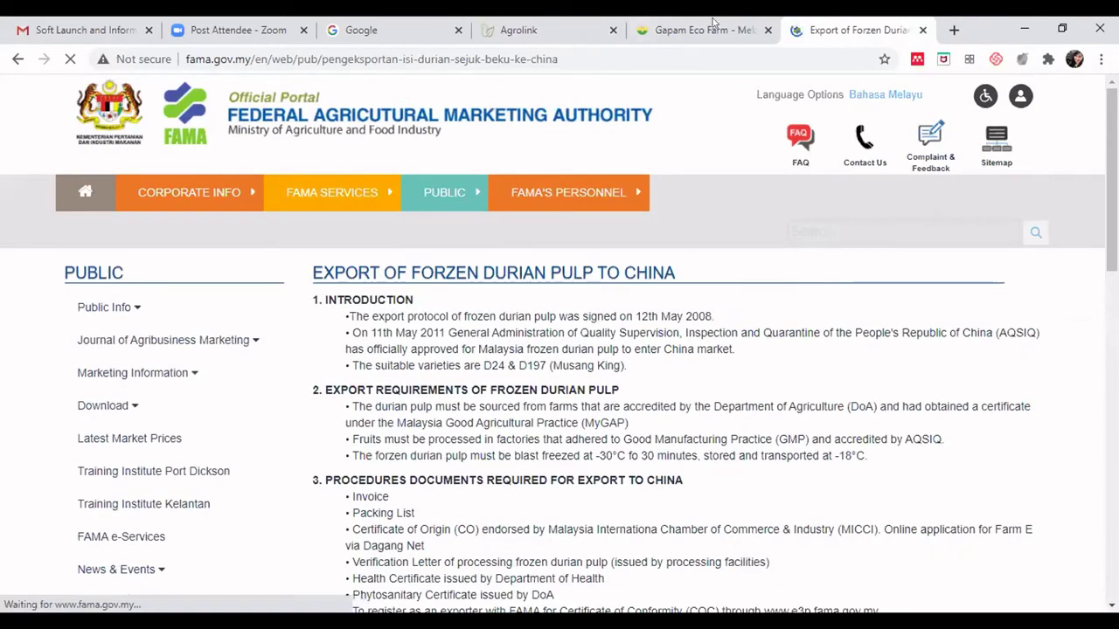
pyautogui.click(584, 56)
pyautogui.hotkey('ctrl', 'c')
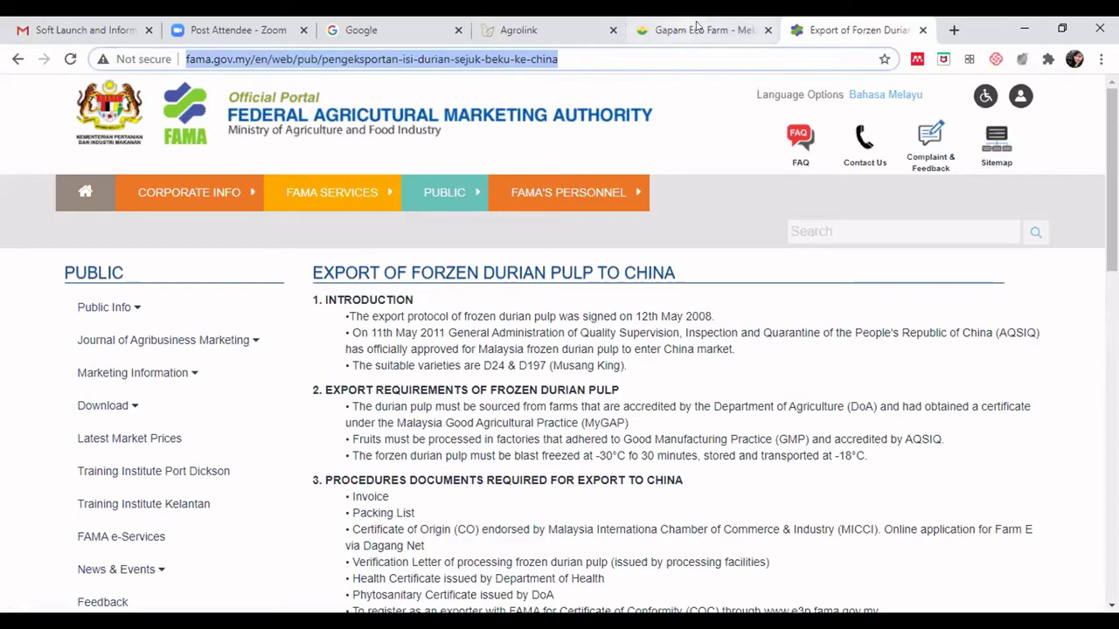
pyautogui.click(767, 29)
pyautogui.click(570, 35)
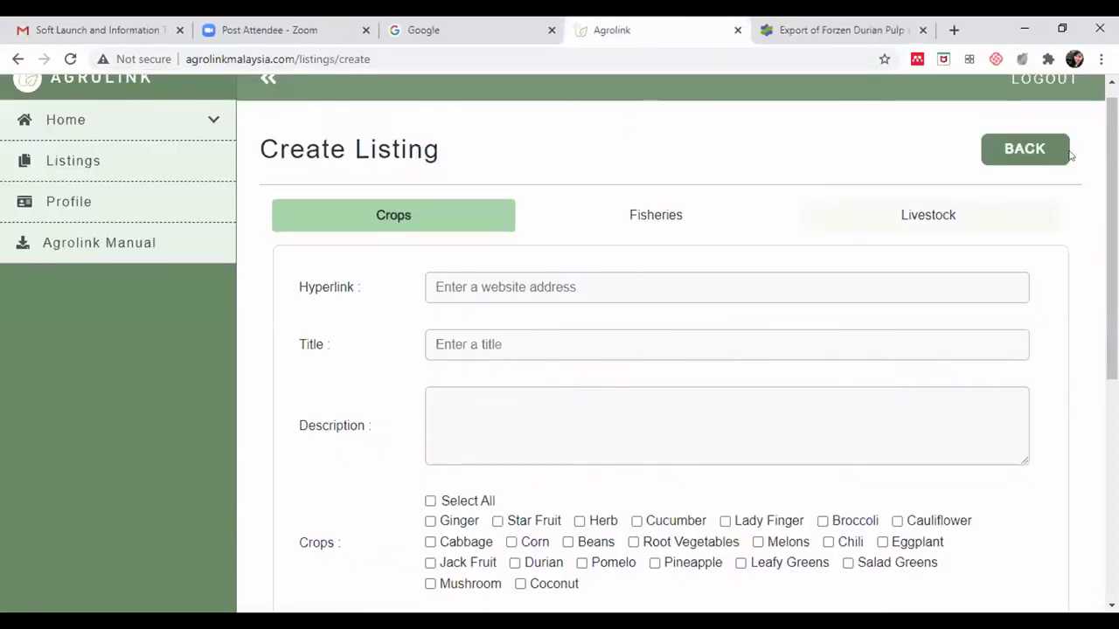
# - Paste the FAMA frozen durian export page address into the Hyperlink field
pyautogui.scroll(-1, 1093, 160)
pyautogui.click(533, 242)
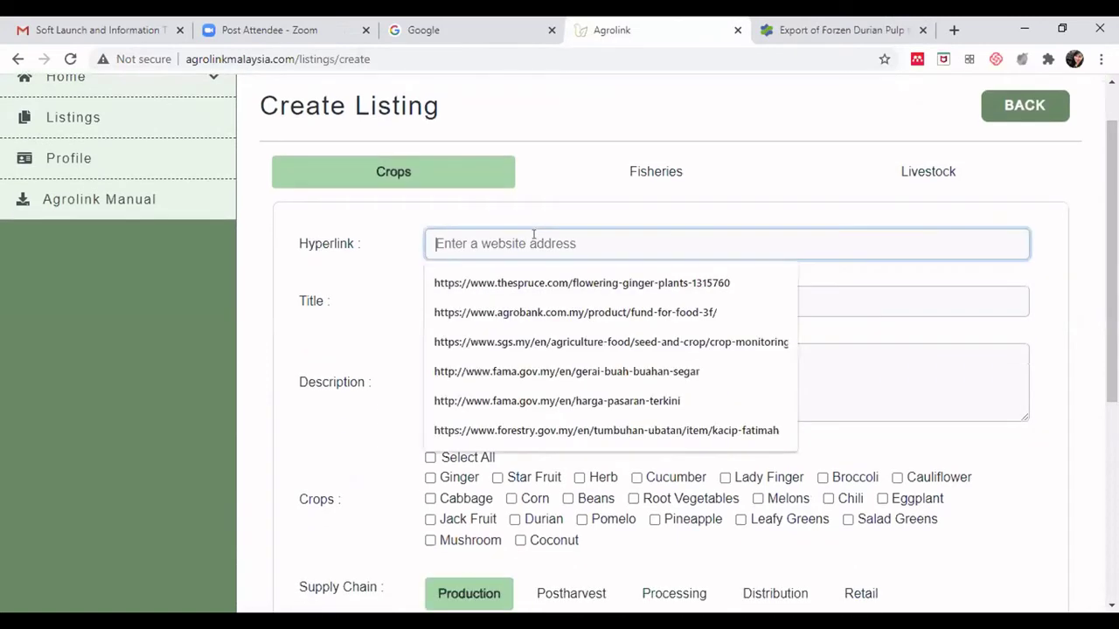
pyautogui.hotkey('ctrl', 'v')
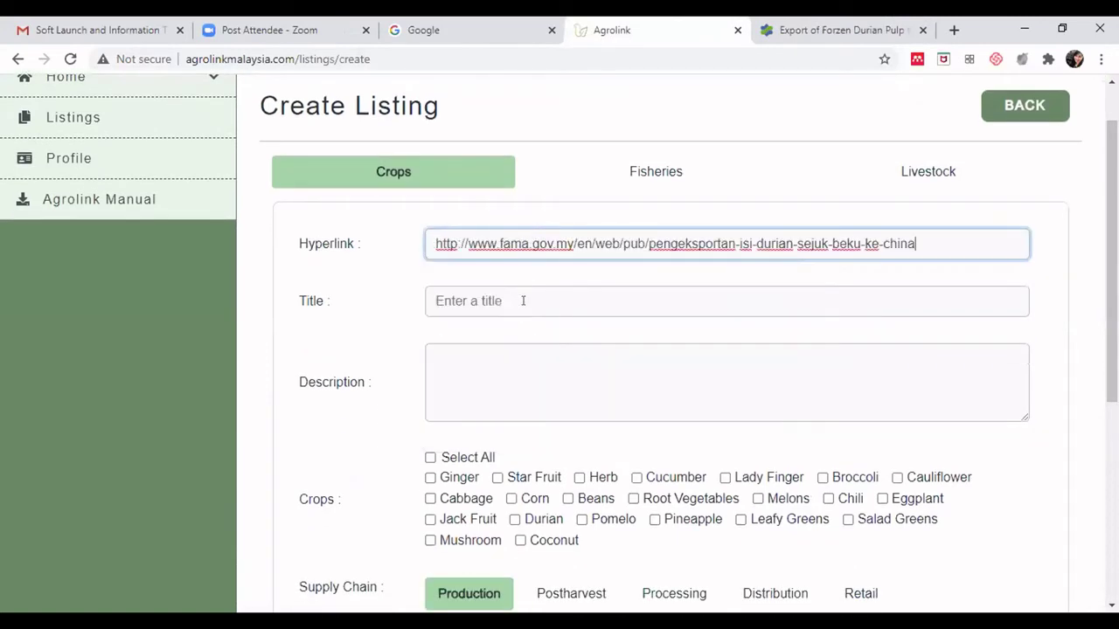
# - Copy the FAMA page heading and paste it as the listing Title
pyautogui.click(523, 301)
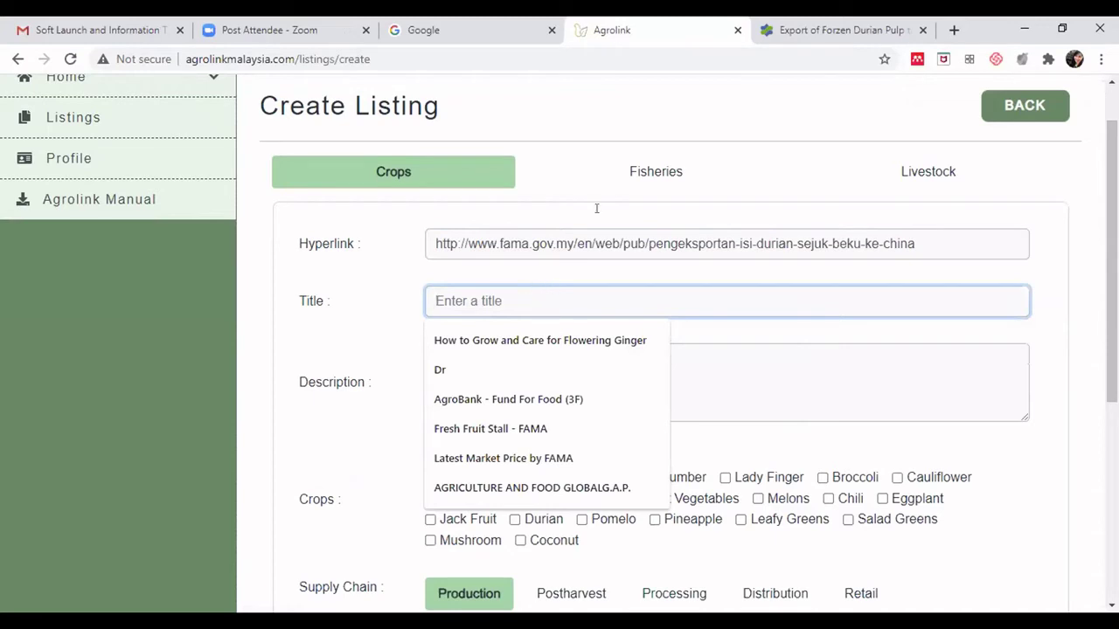
pyautogui.click(839, 28)
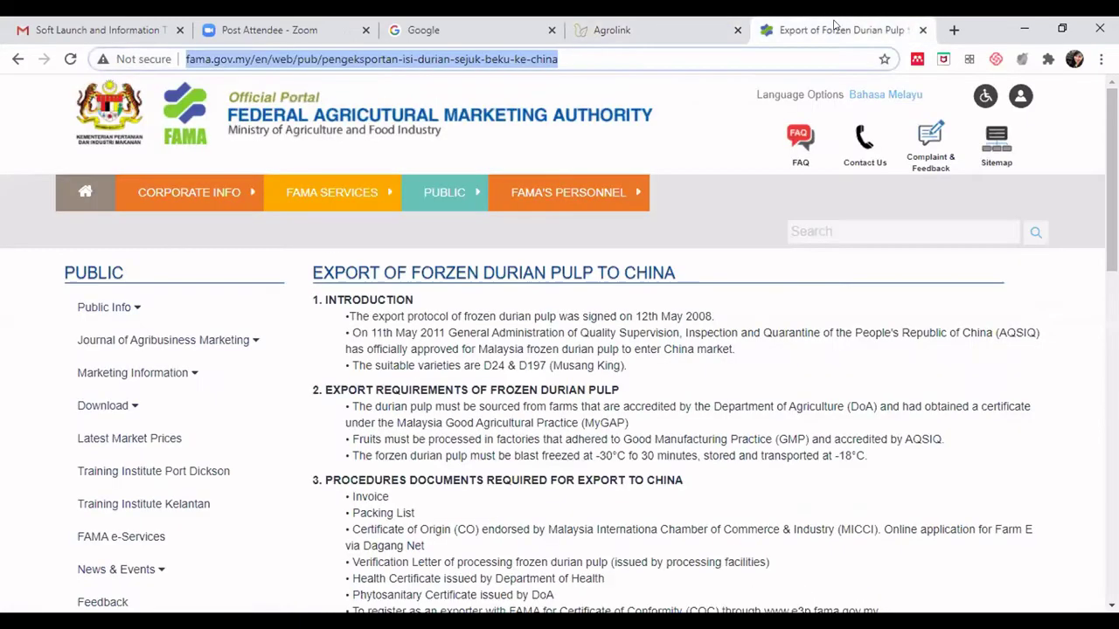
pyautogui.click(673, 265)
pyautogui.hotkey('ctrl', 'a')
pyautogui.click(682, 291)
pyautogui.moveTo(679, 272)
pyautogui.mouseDown()
pyautogui.moveTo(317, 269)
pyautogui.moveTo(677, 272)
pyautogui.mouseUp()
pyautogui.hotkey('ctrl', 'c')
pyautogui.click(312, 267)
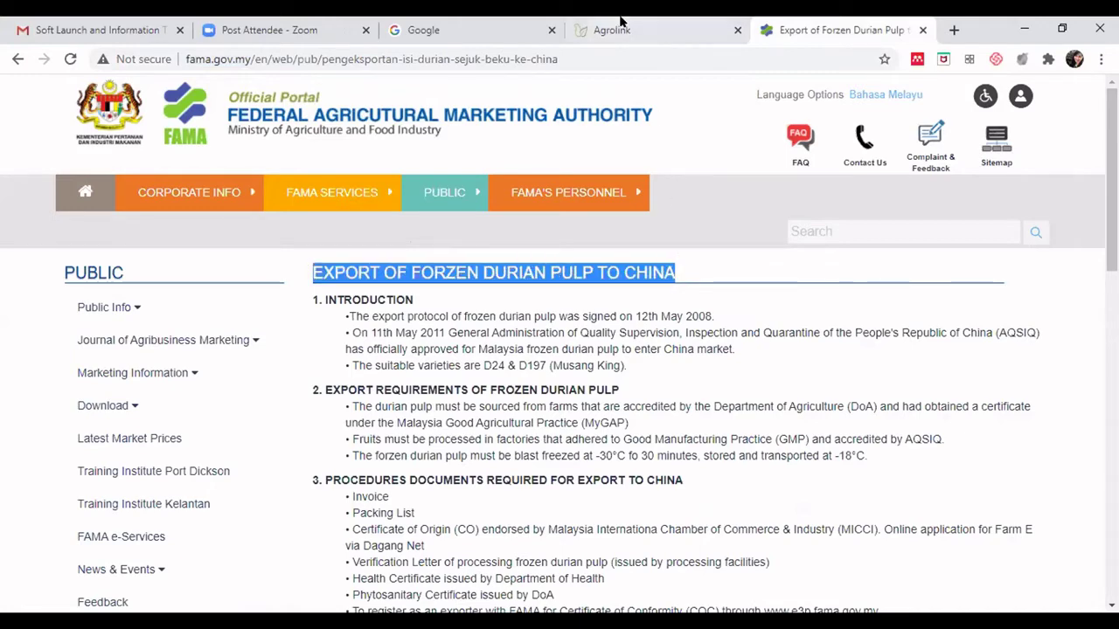
pyautogui.click(616, 26)
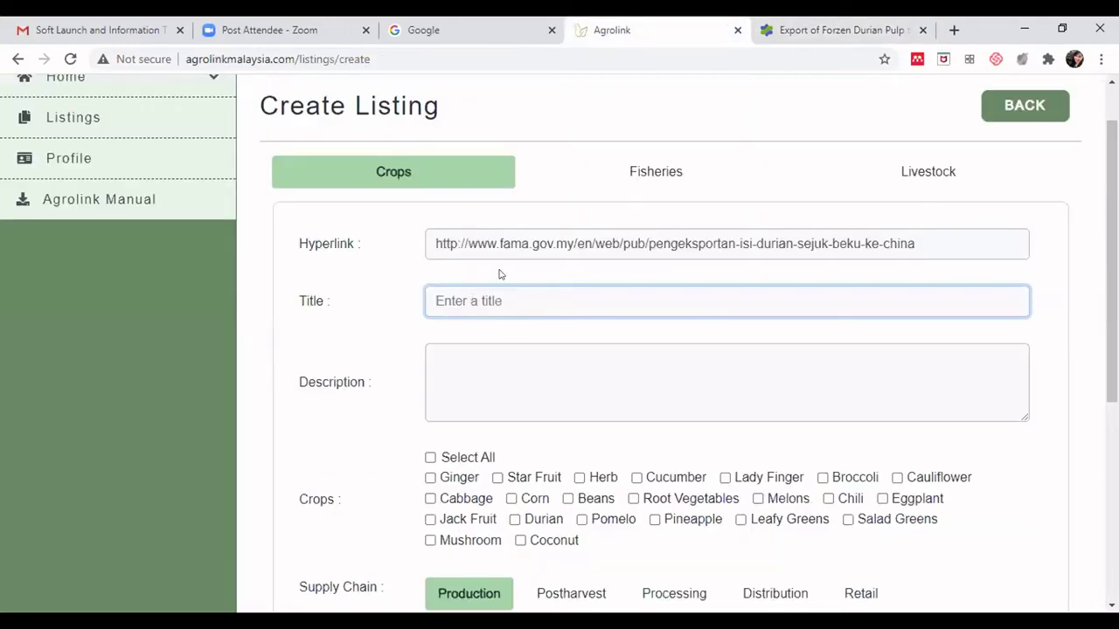
pyautogui.hotkey('ctrl', 'v')
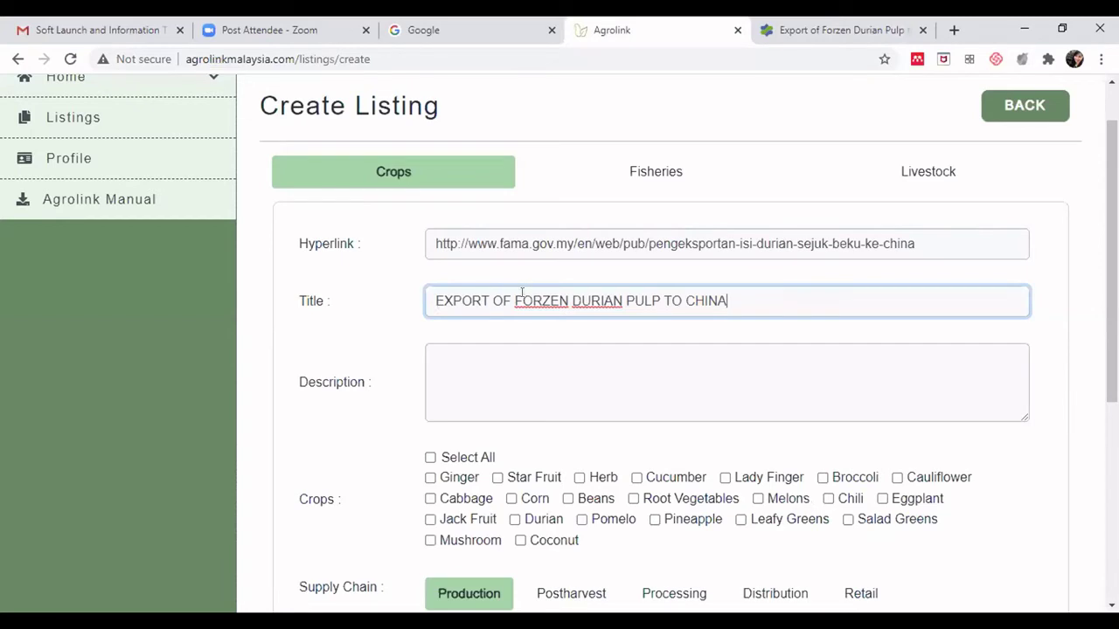
# - Correct the misspelt 'FORZEN' in the title to 'FROZEN' using the spelling suggestion
pyautogui.click(546, 294)
pyautogui.doubleClick(547, 295)
pyautogui.rightClick(548, 299)
pyautogui.click(556, 309)
# - Place the cursor in the Description box, rechecking the title on the way
pyautogui.scroll(-1, 875, 323)
pyautogui.click(471, 323)
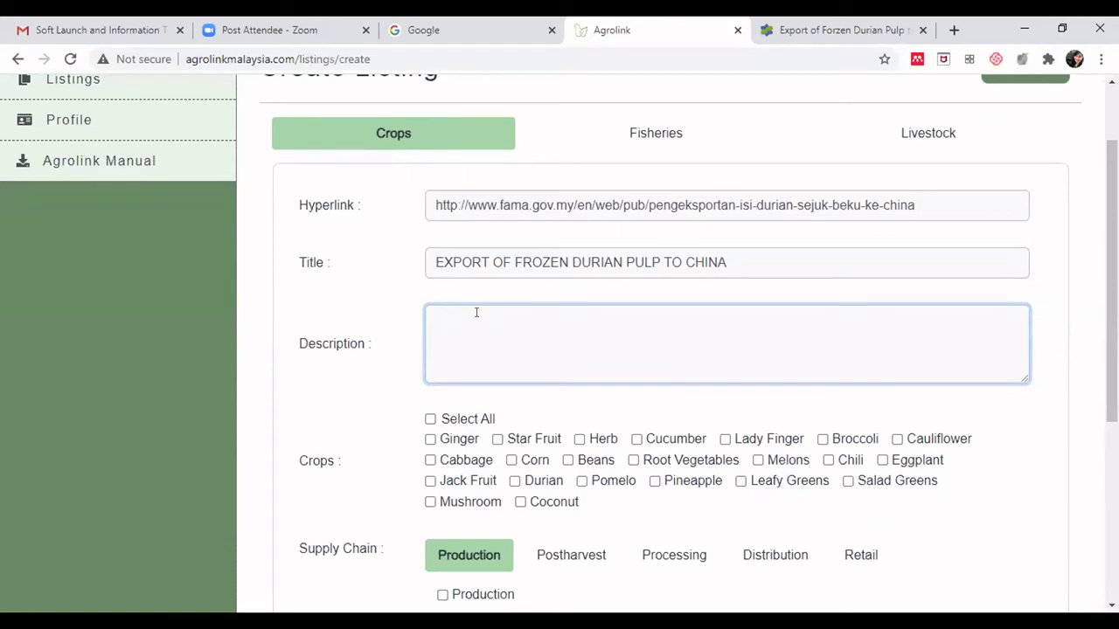
pyautogui.click(731, 261)
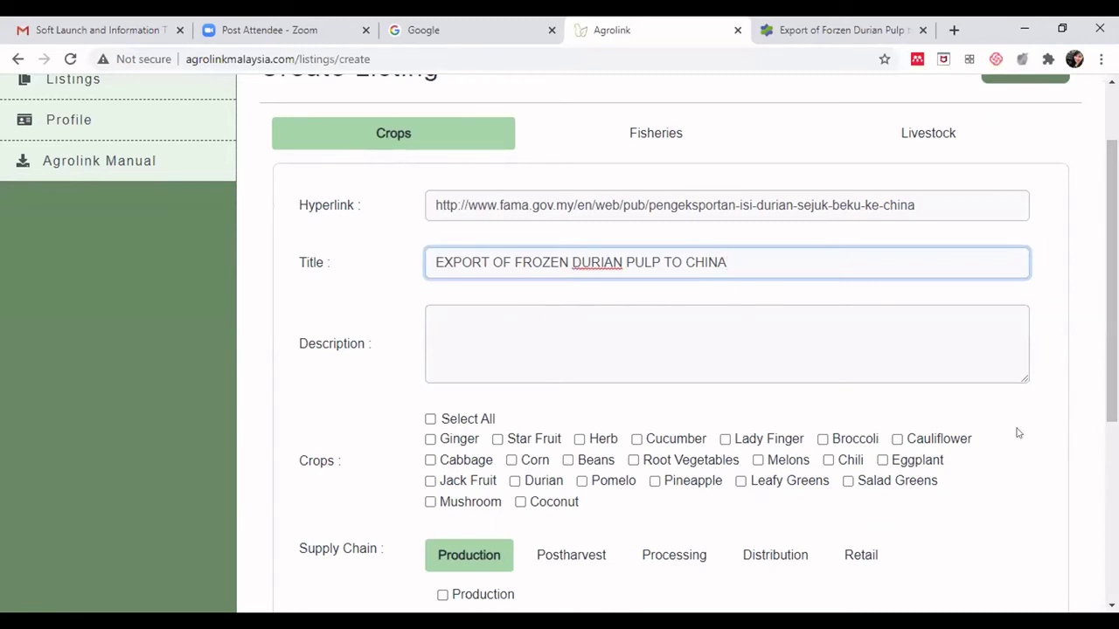
pyautogui.click(489, 328)
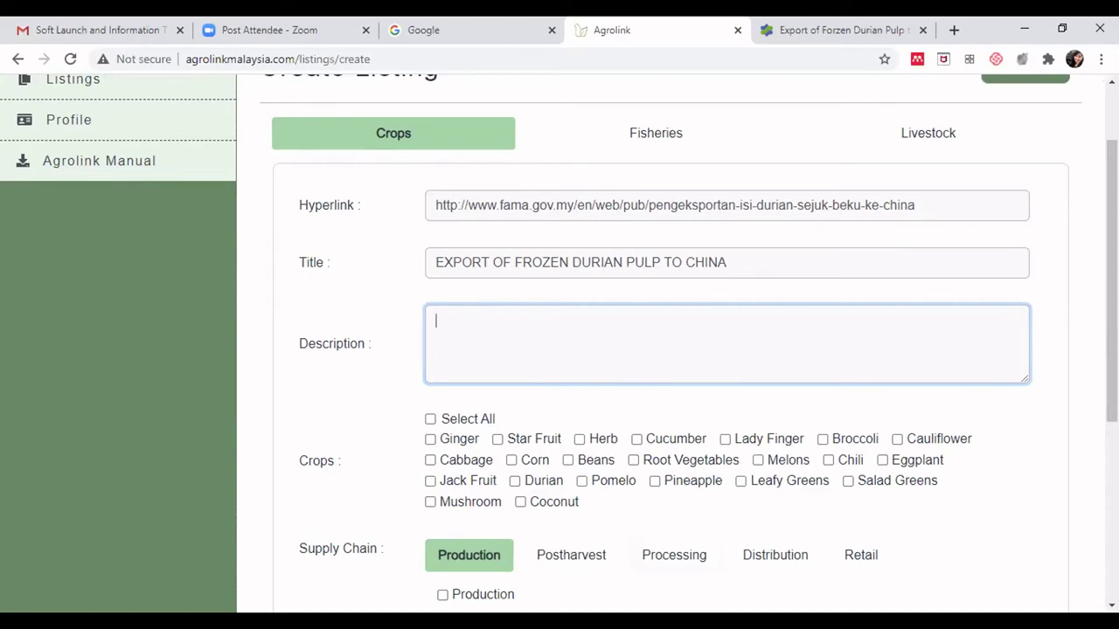
# - Read through the FAMA frozen durian pulp export page down to its Packaging & Labelling requirements
pyautogui.hotkey('ctrl', 'Tab')
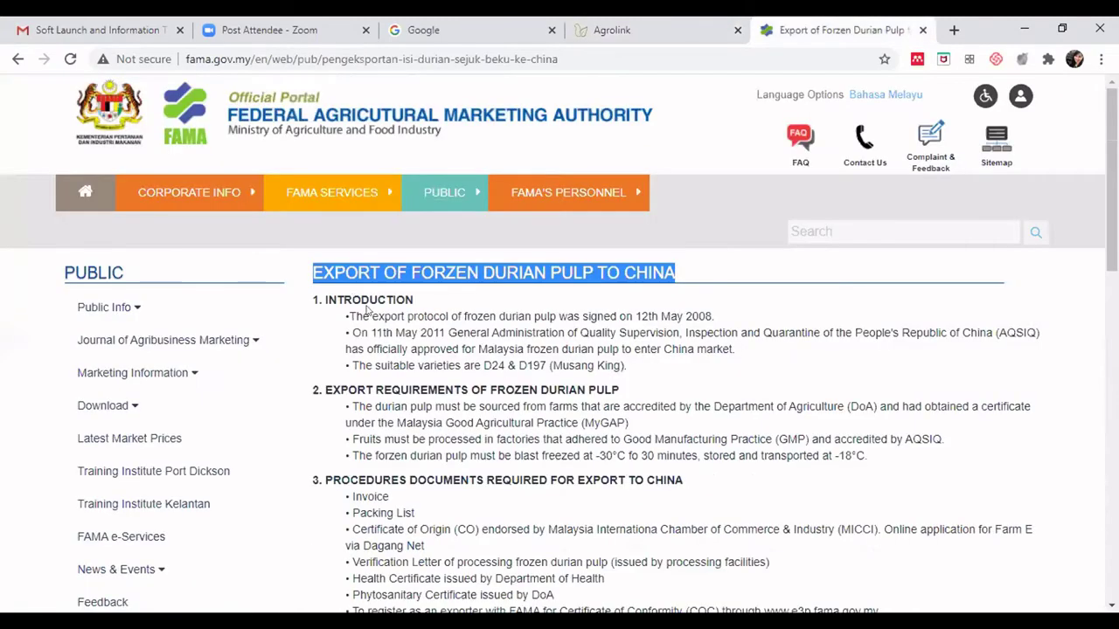
pyautogui.moveTo(353, 300); pyautogui.dragTo(376, 302)
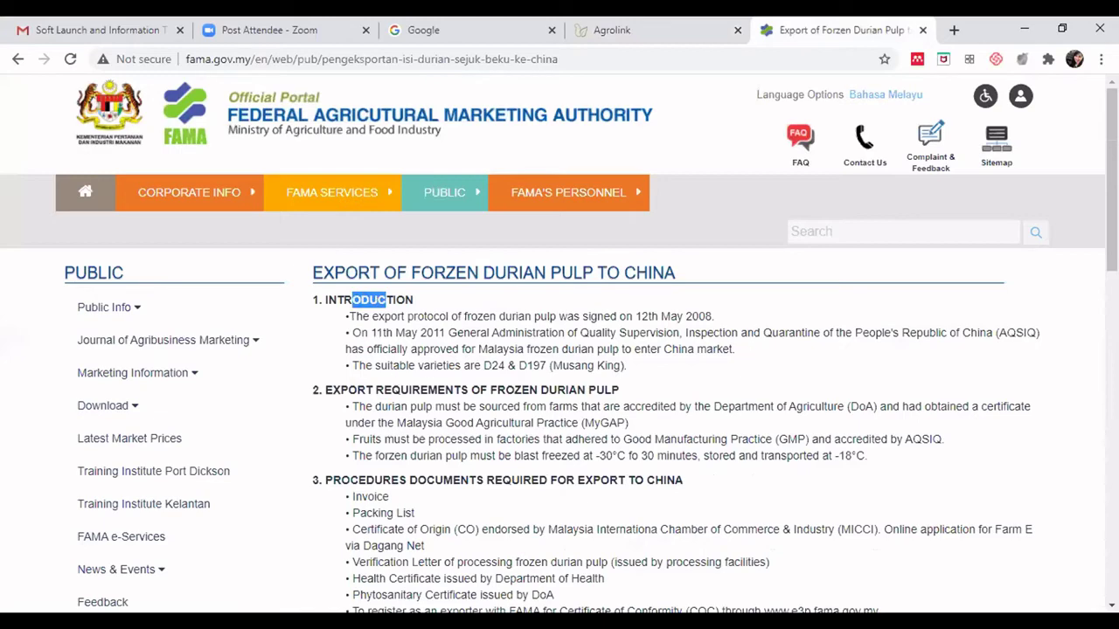
pyautogui.scroll(-2, 1112, 175)
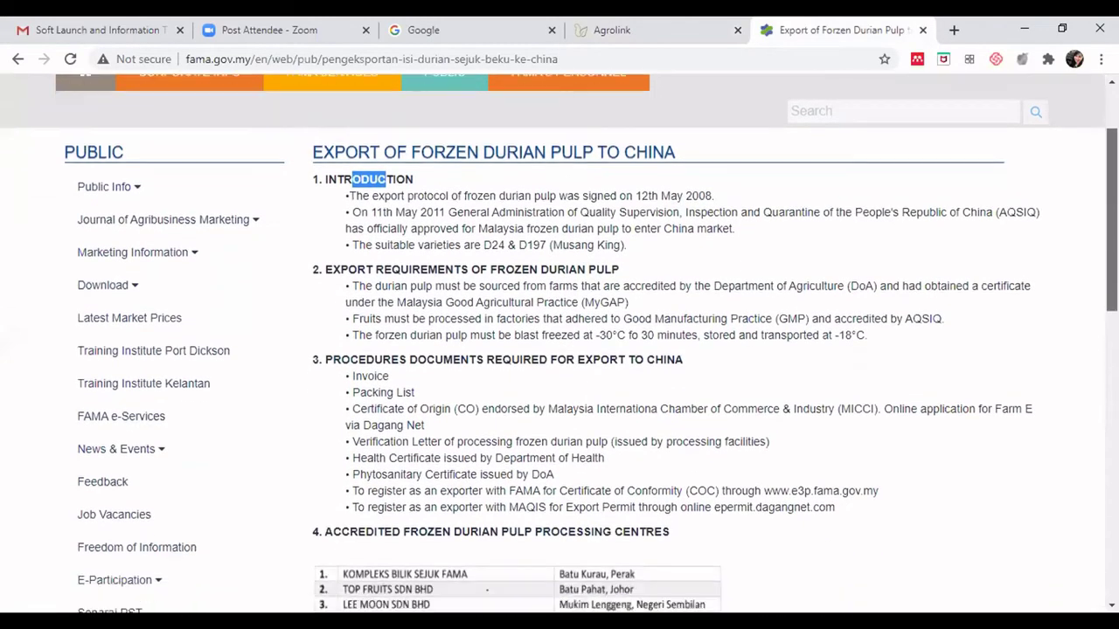
pyautogui.click(413, 192)
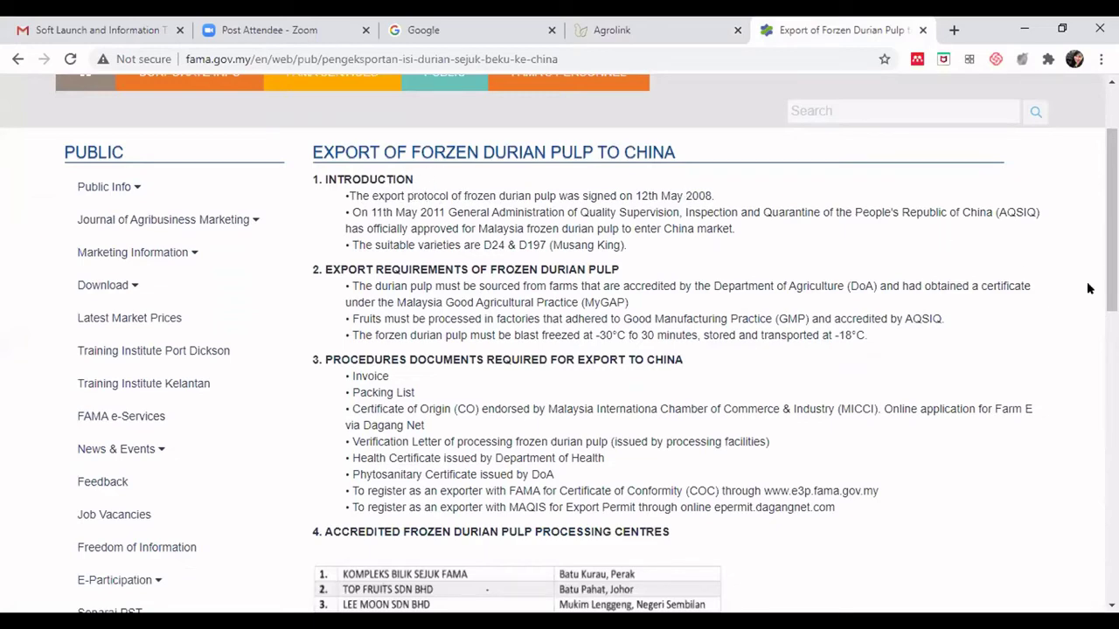
pyautogui.scroll(-1, 1112, 219)
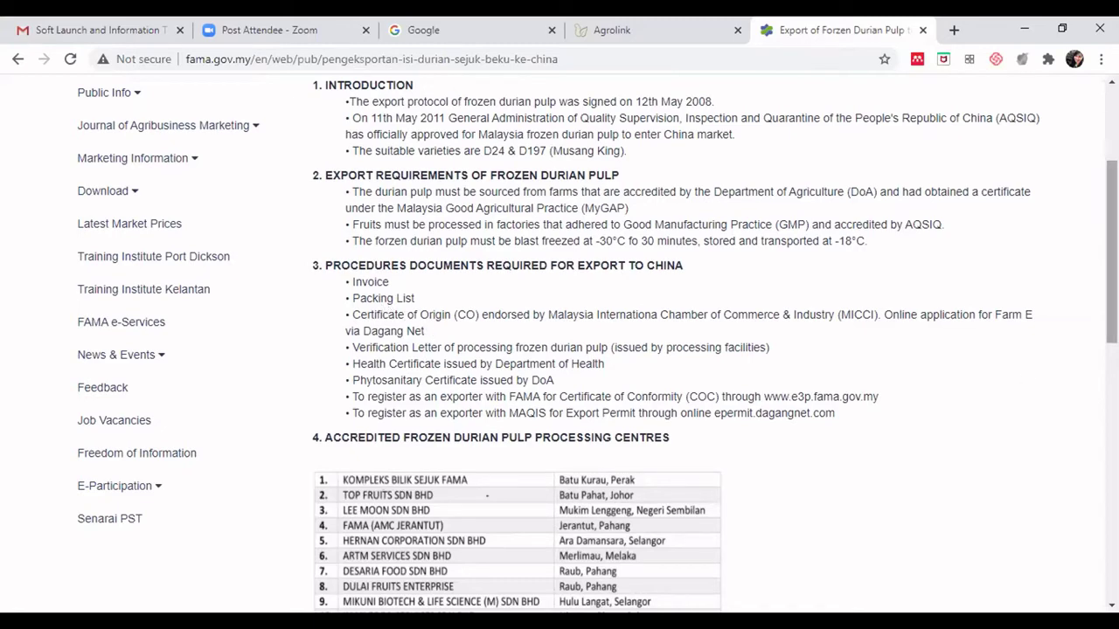
pyautogui.scroll(-1, 597, 344)
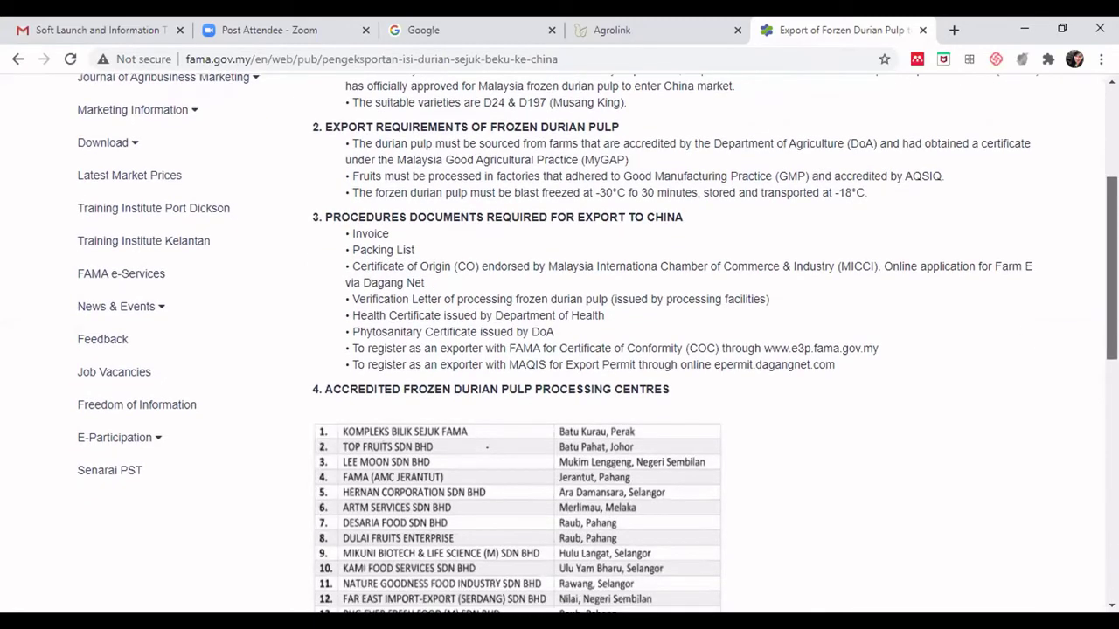
pyautogui.scroll(-1, 597, 344)
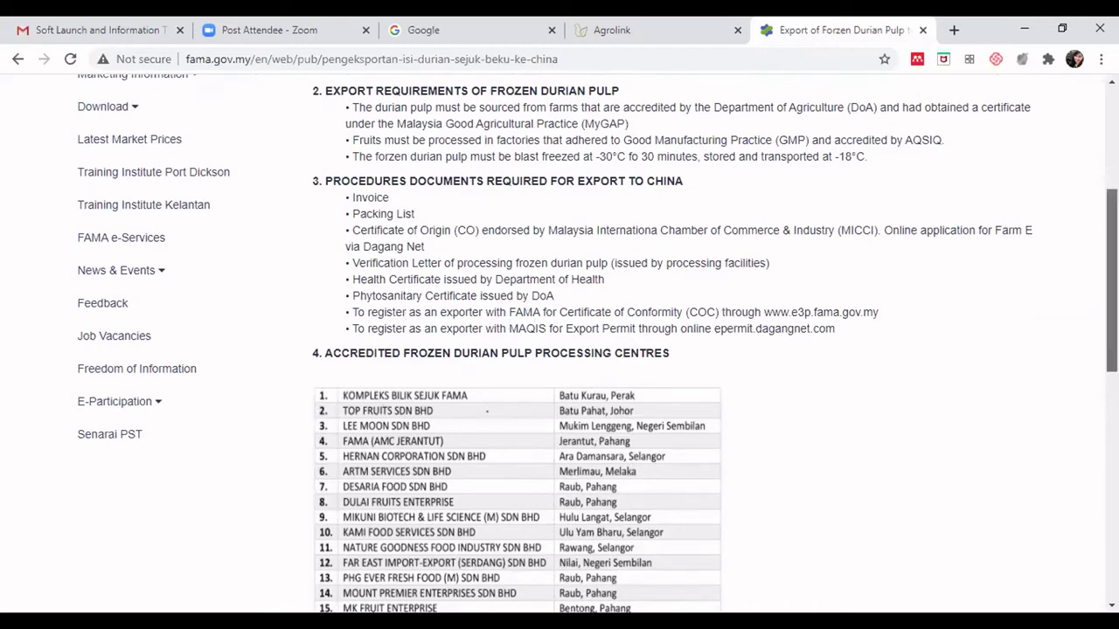
pyautogui.scroll(-2, 627, 317)
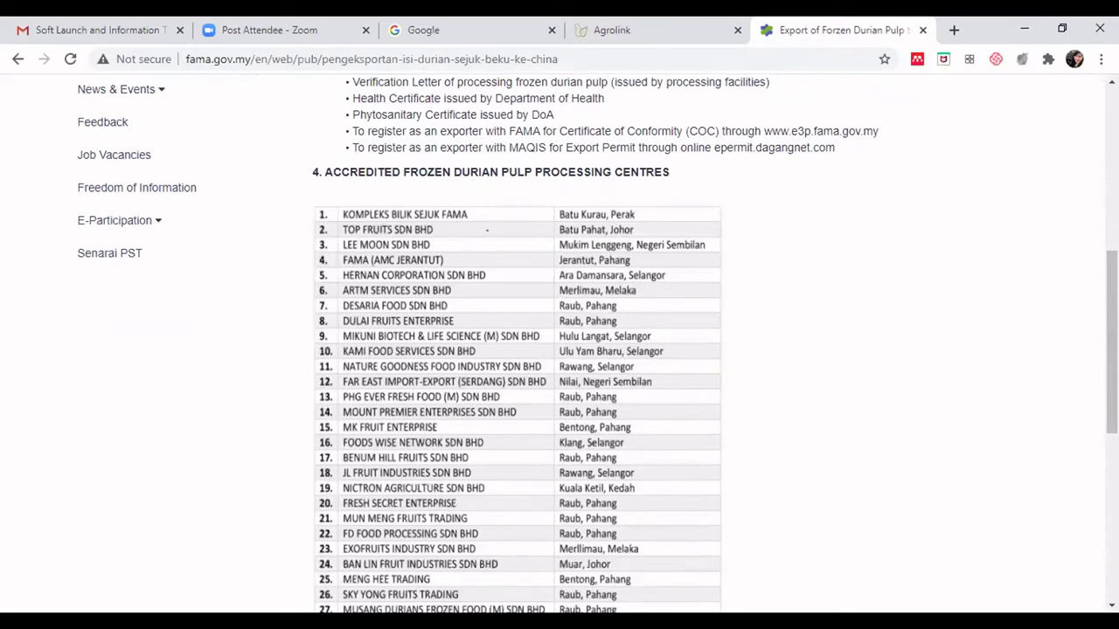
pyautogui.scroll(-1, 1112, 350)
pyautogui.scroll(-4, 1112, 360)
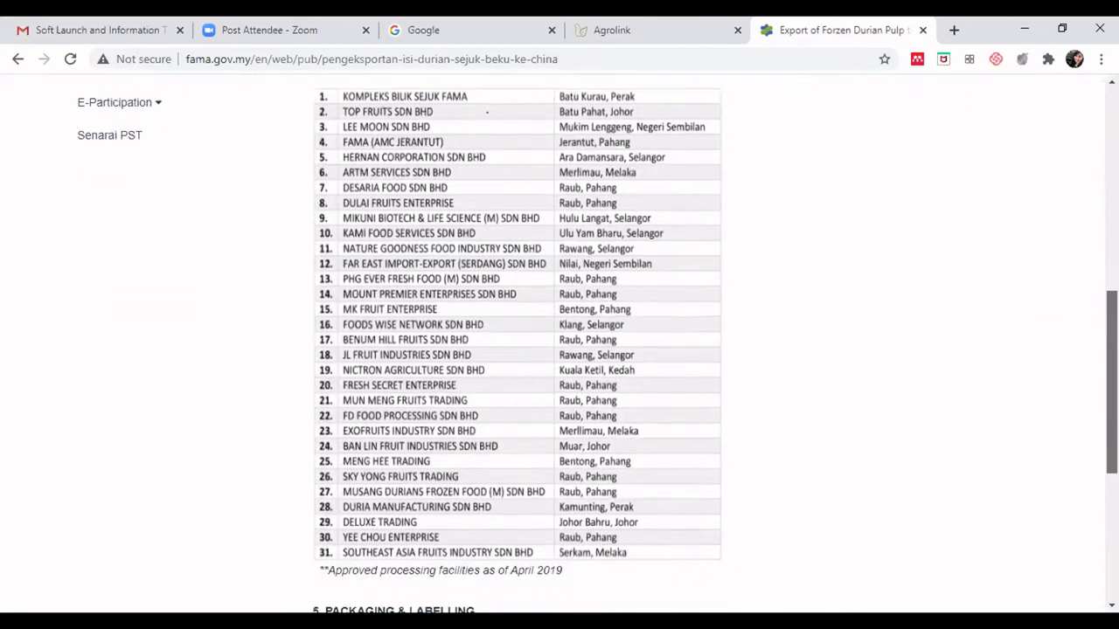
pyautogui.scroll(-1, 1091, 418)
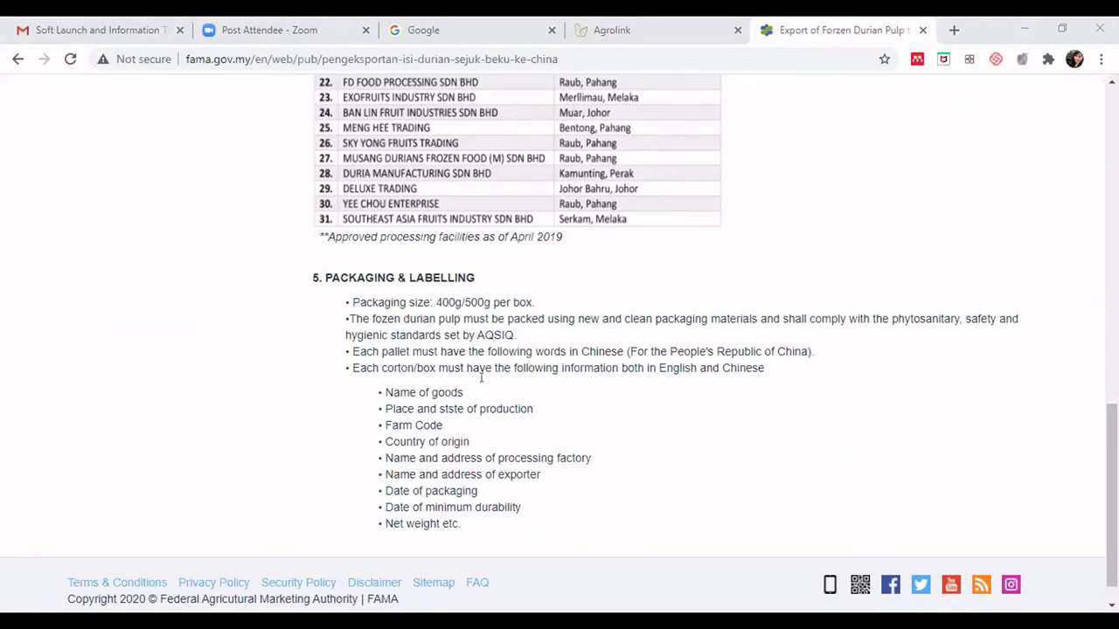
# - Paste the export description and highlight its requirements, documents, processing centres and packaging phrases
pyautogui.hotkey('ctrl', 'shift', 'Tab')
pyautogui.write('Information about the export requirements of frozen durian pulp, documents required for export to China, accredited frozen durian pulp processing centers, as well as packaging and labeling.')
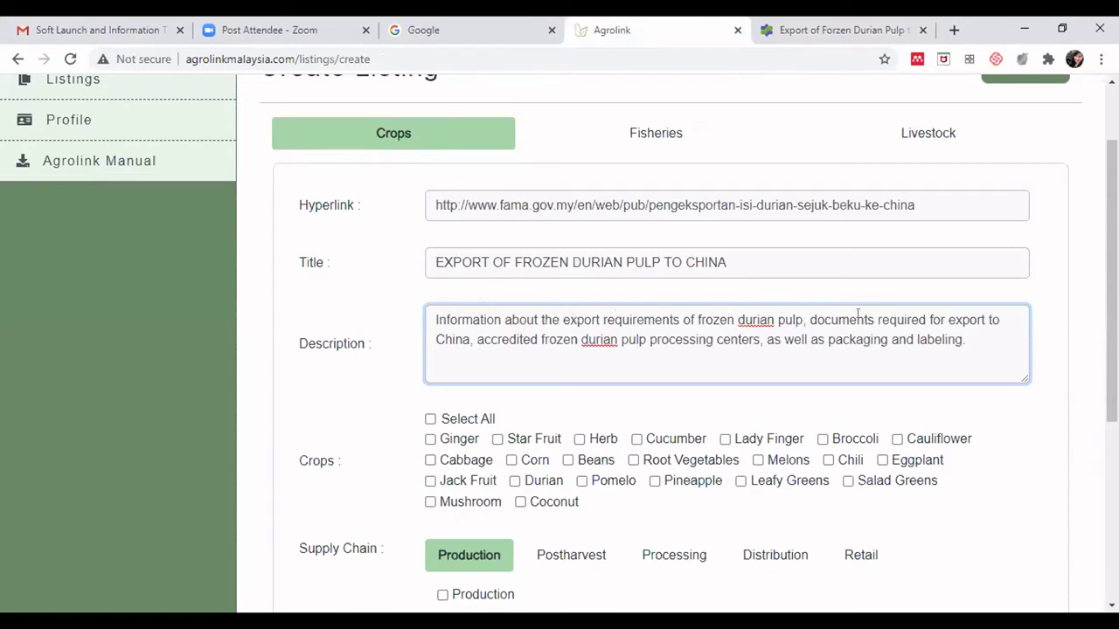
pyautogui.moveTo(596, 319); pyautogui.dragTo(654, 320)
pyautogui.moveTo(838, 320); pyautogui.dragTo(905, 320)
pyautogui.moveTo(519, 340); pyautogui.dragTo(717, 342)
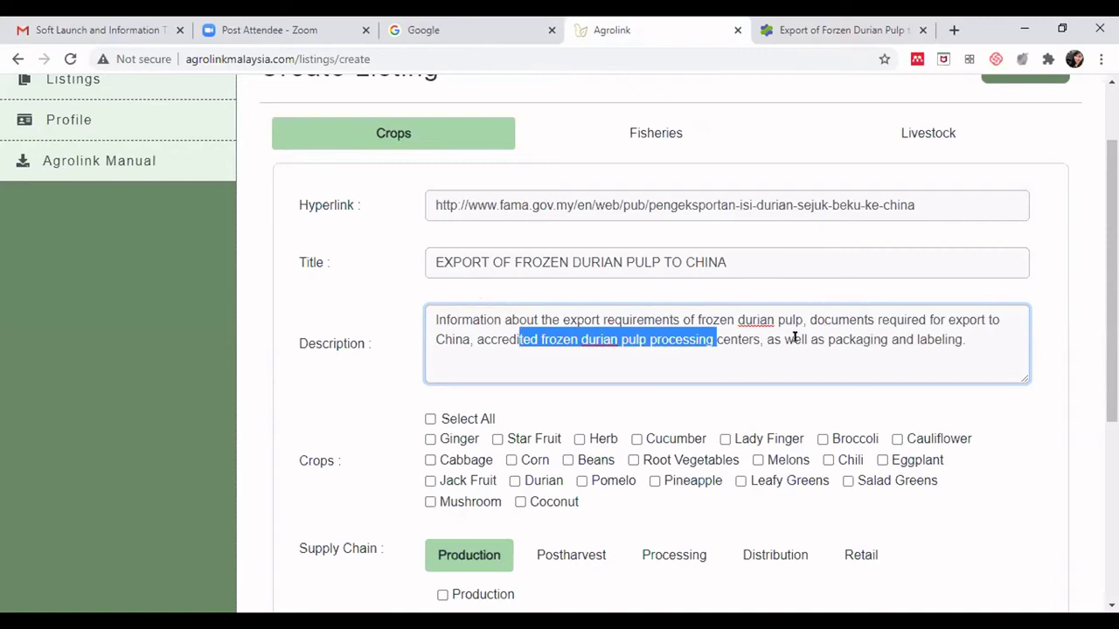
pyautogui.moveTo(827, 339); pyautogui.dragTo(935, 340)
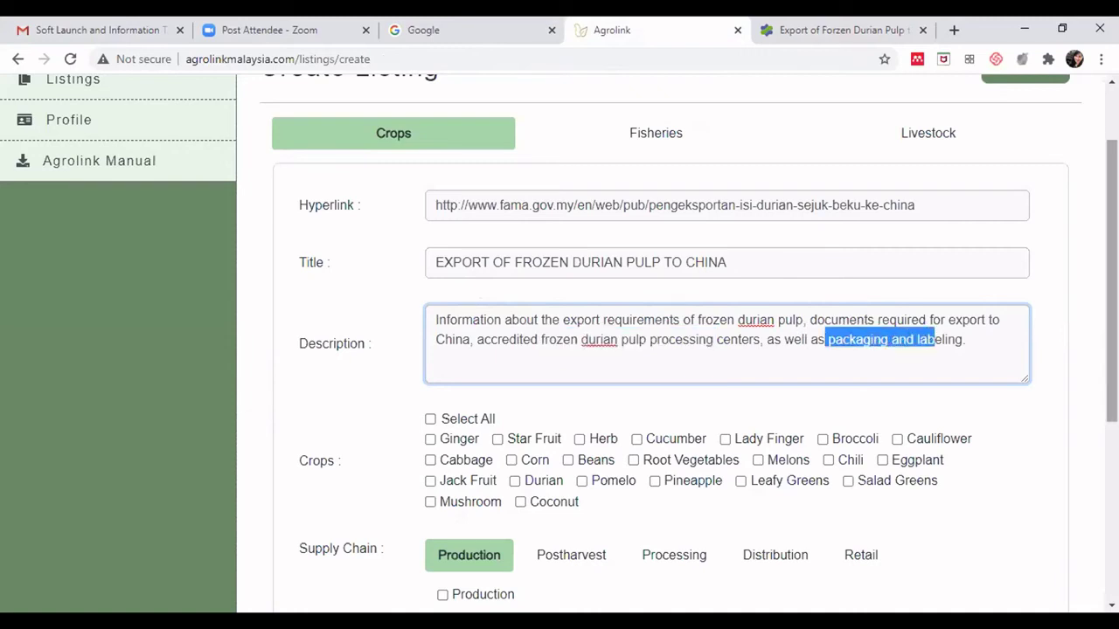
pyautogui.scroll(-2, 1027, 311)
pyautogui.click(1026, 310)
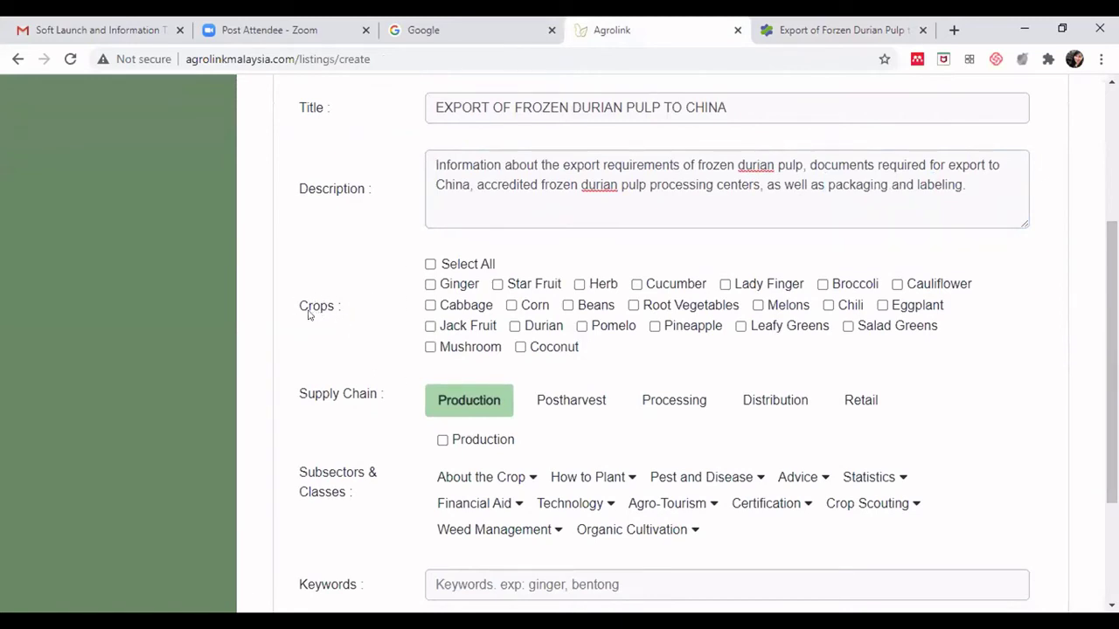
pyautogui.moveTo(1112, 362); pyautogui.dragTo(1112, 379)
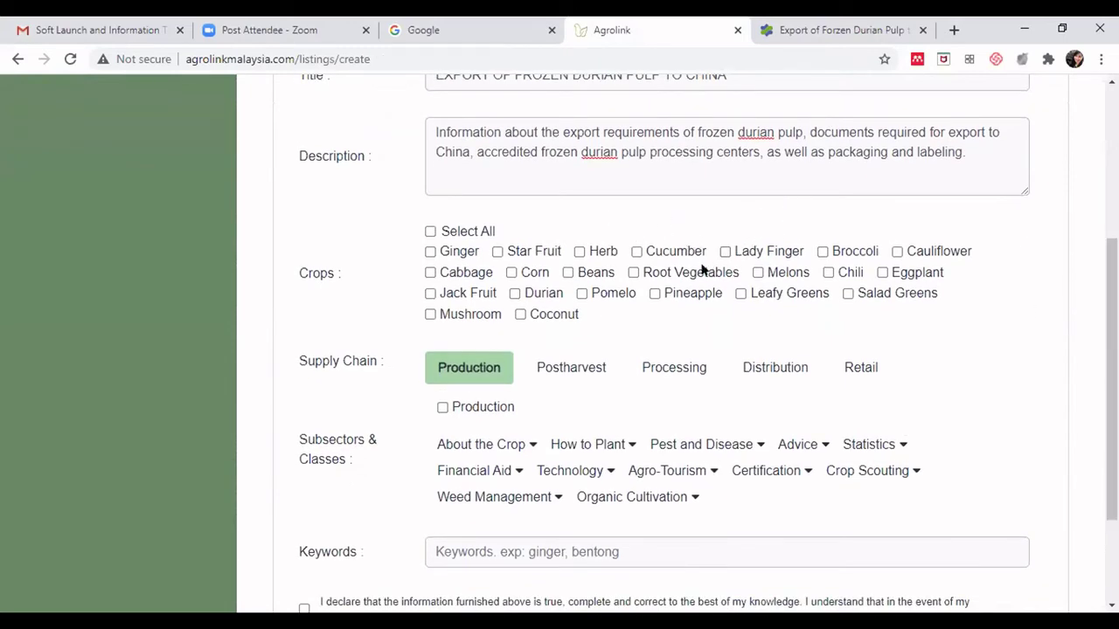
# - Tick Durian, then Distribution with Import & Export classes Tax and Permit, Procedure and Quarantine
pyautogui.click(515, 294)
pyautogui.scroll(-1, 1084, 299)
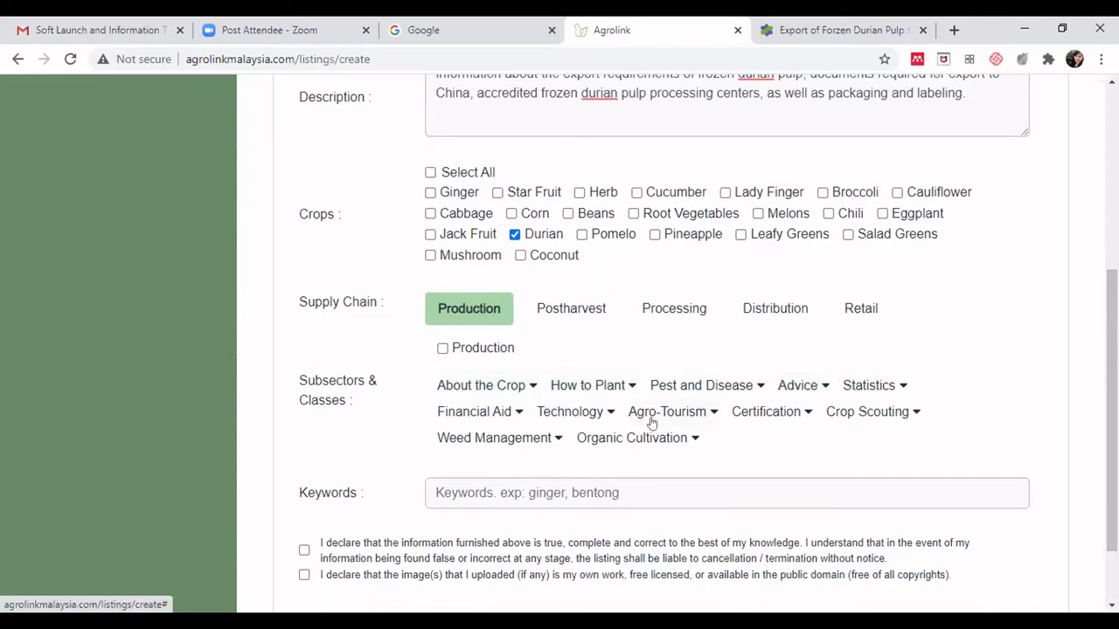
pyautogui.click(777, 317)
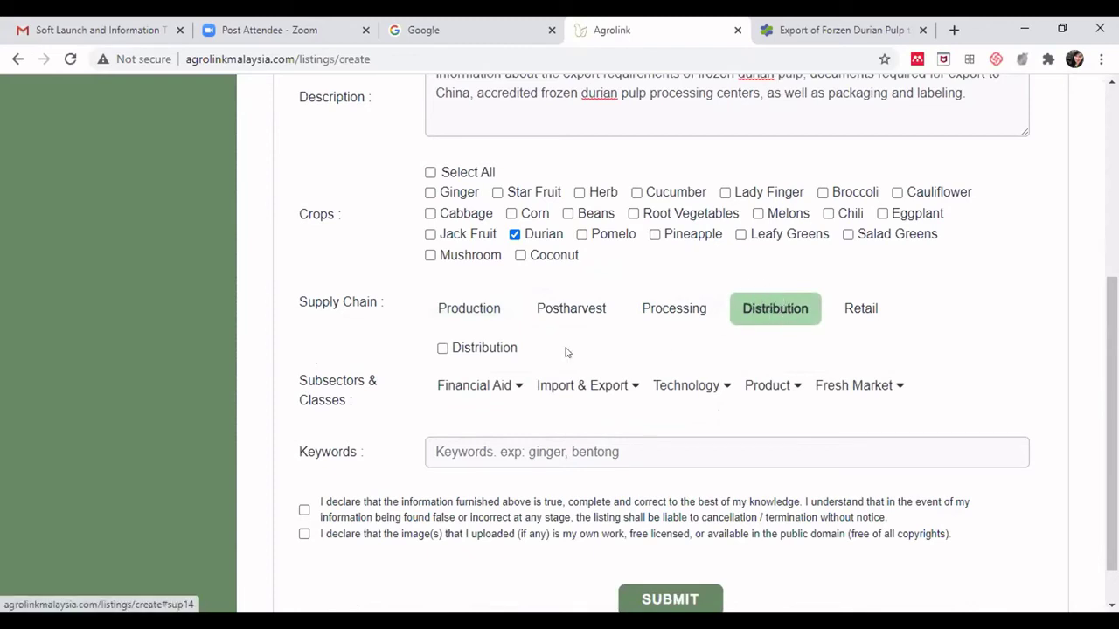
pyautogui.click(442, 349)
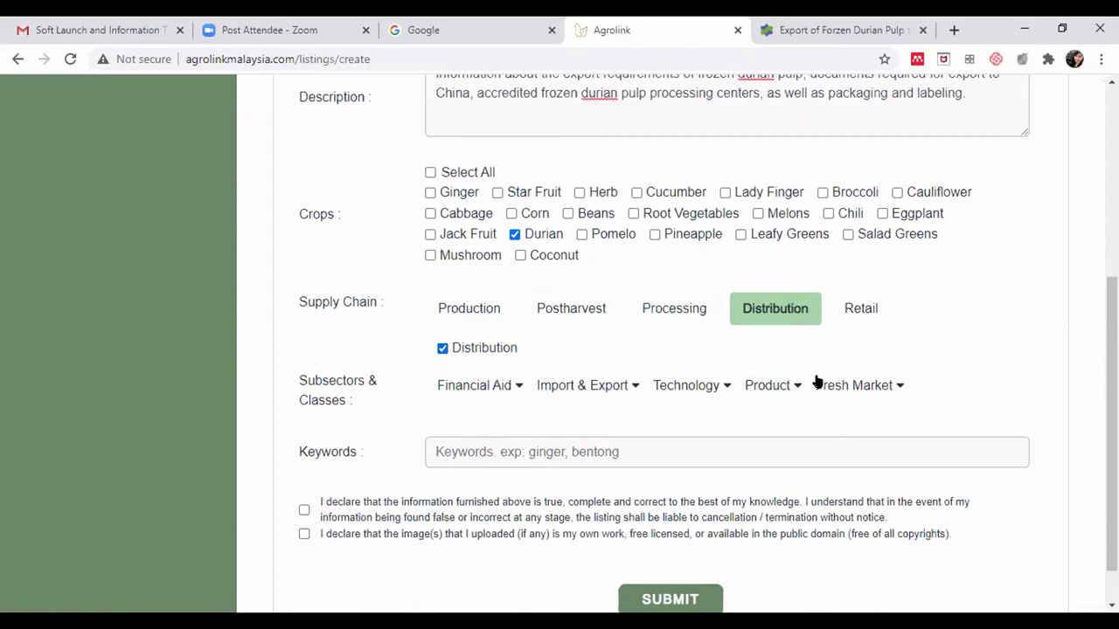
pyautogui.click(628, 390)
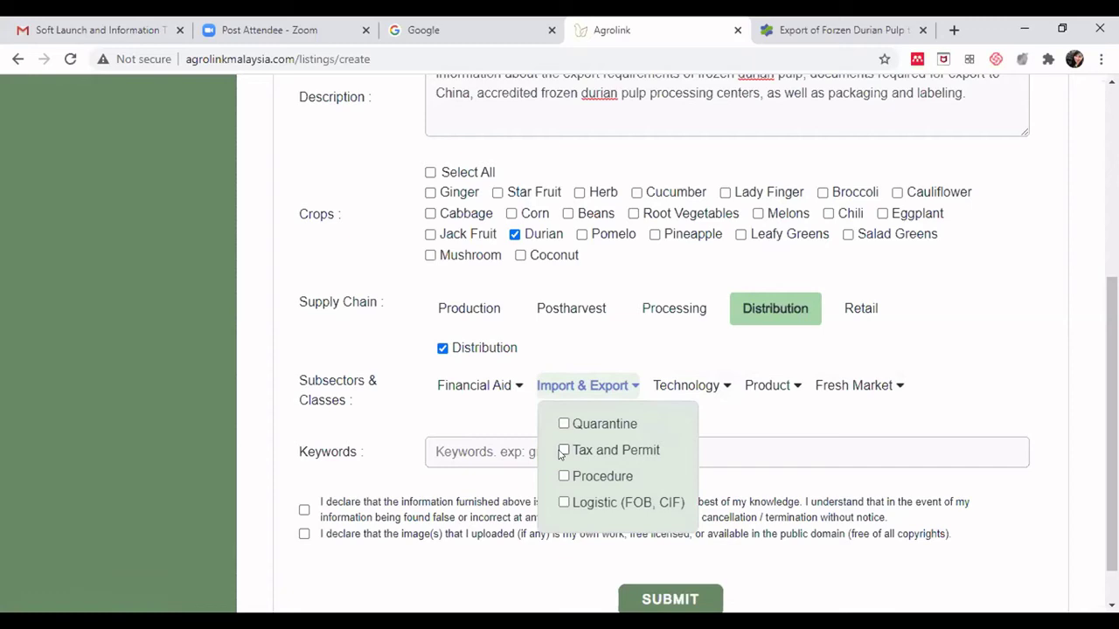
pyautogui.click(563, 450)
pyautogui.click(564, 476)
pyautogui.scroll(-1, 839, 383)
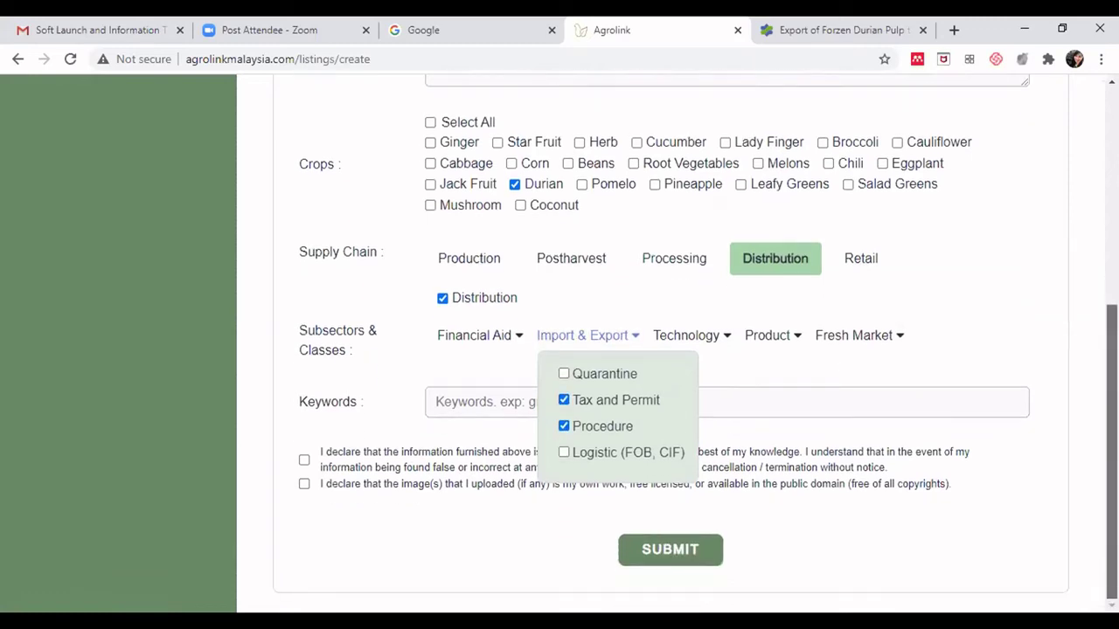
pyautogui.click(564, 374)
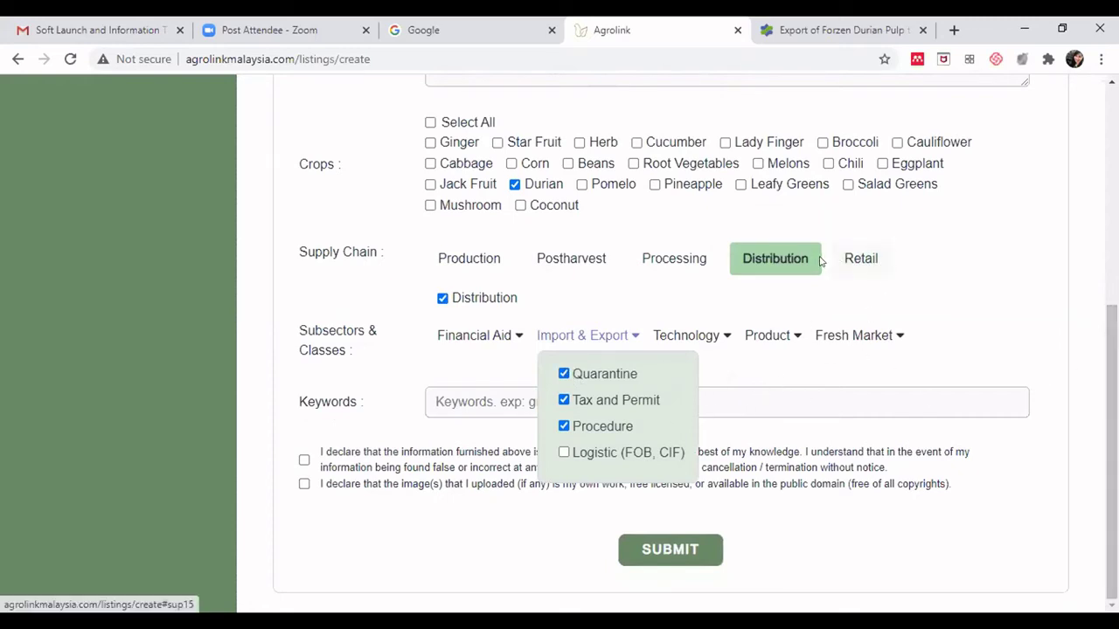
pyautogui.click(942, 287)
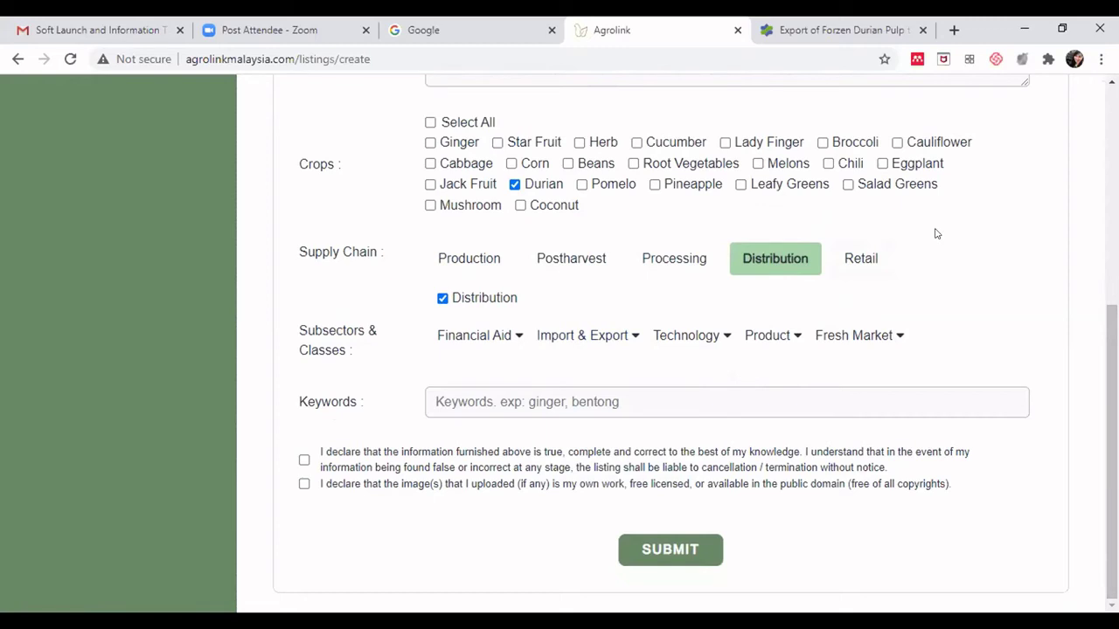
# - Tick Retail with Import & Export classes Quarantine, Tax and Permit, and Procedure
pyautogui.click(871, 263)
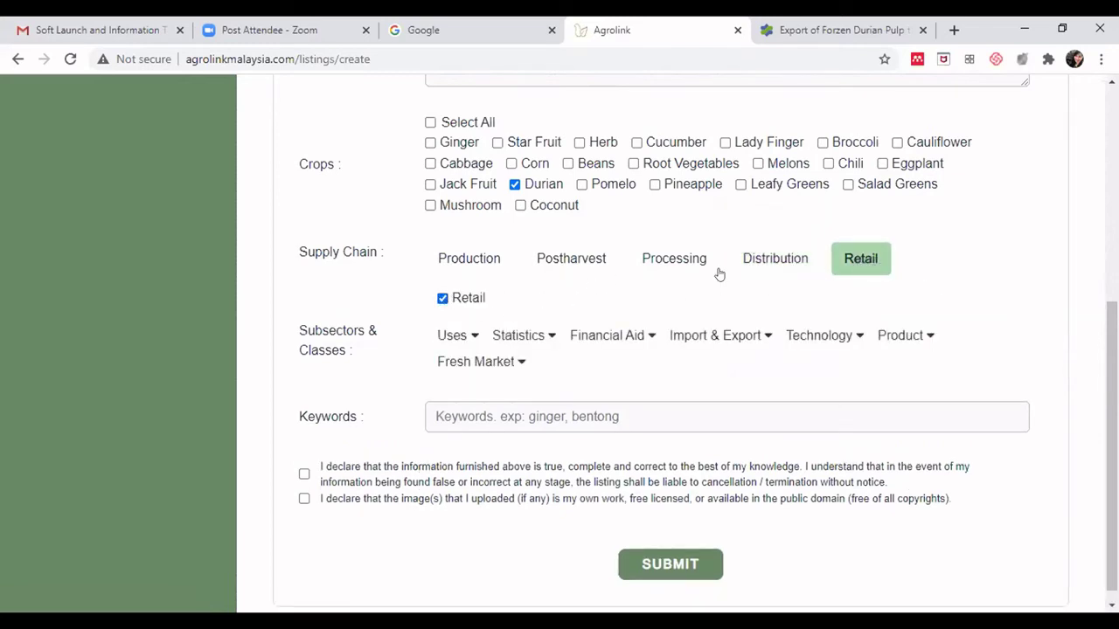
pyautogui.click(752, 341)
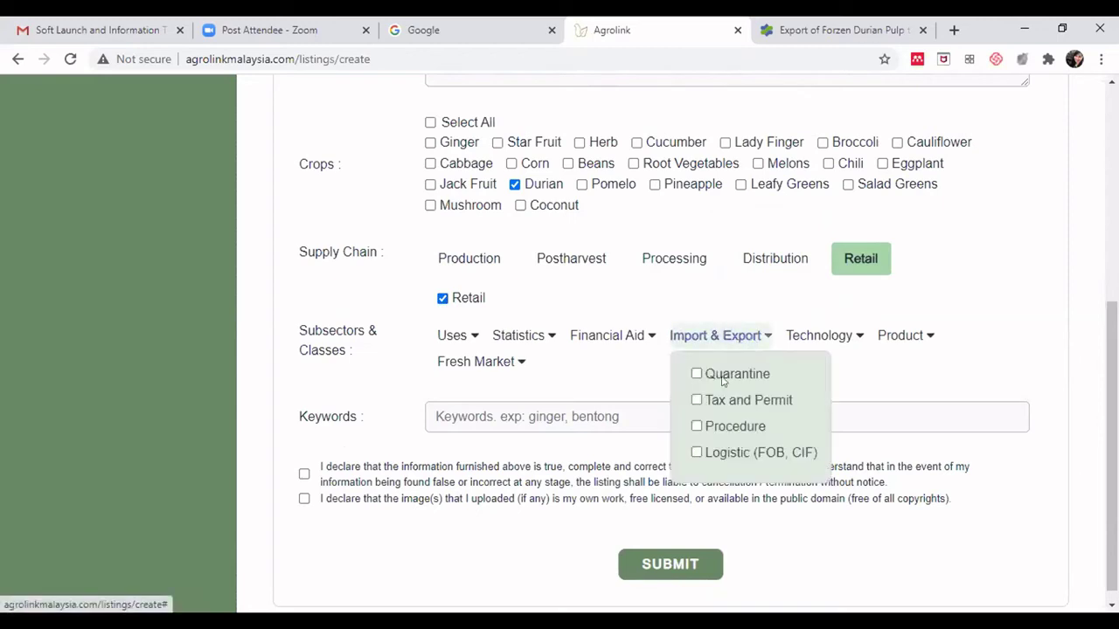
pyautogui.click(699, 397)
pyautogui.click(719, 336)
pyautogui.click(695, 399)
pyautogui.click(697, 427)
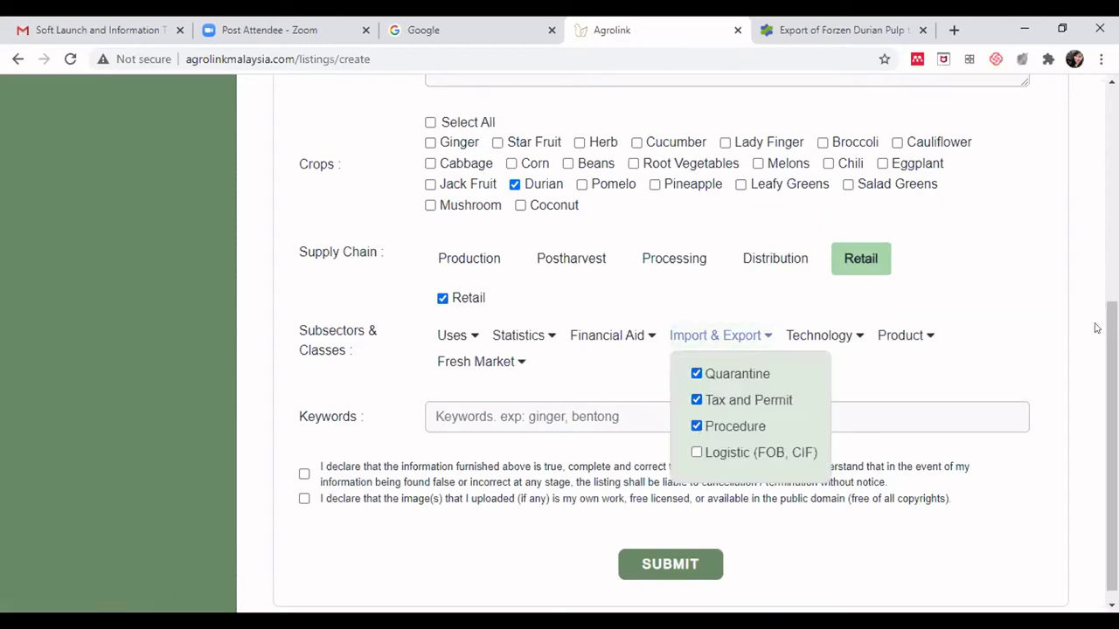
pyautogui.click(1043, 349)
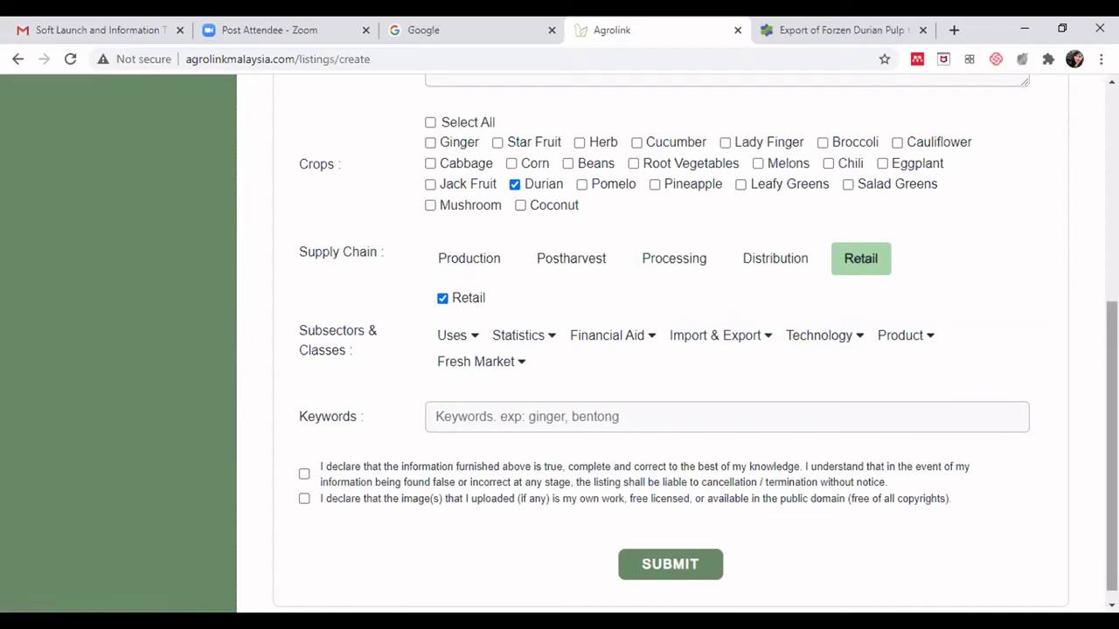
# - Scroll to the Keywords field and dismiss its suggestion list
pyautogui.scroll(-1, 1112, 437)
pyautogui.scroll(1, 669, 343)
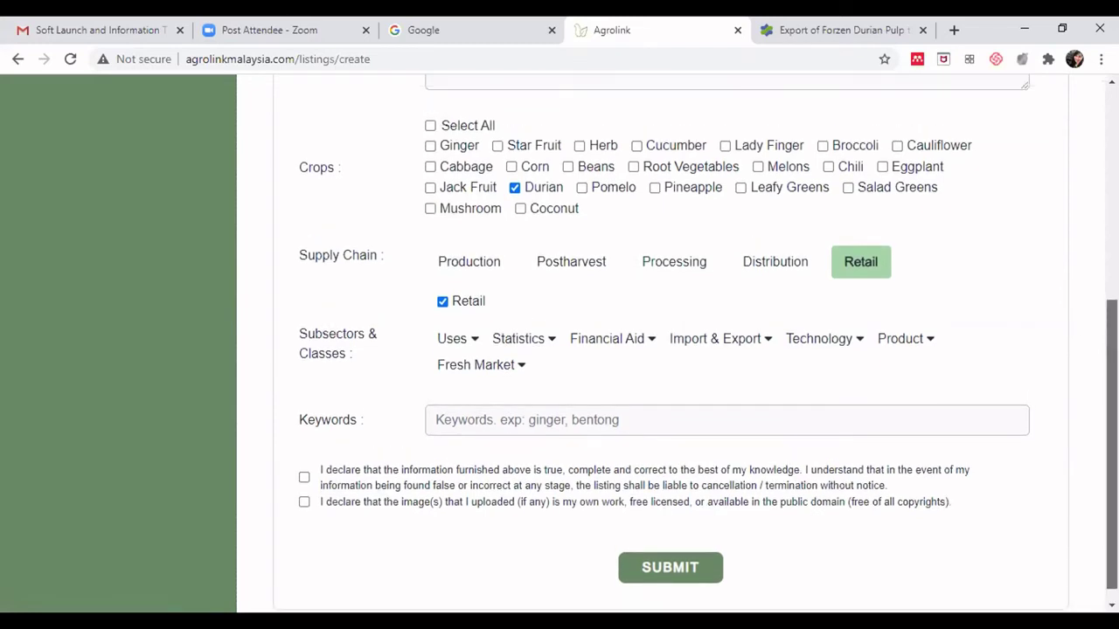
pyautogui.scroll(1, 699, 347)
pyautogui.scroll(-1, 699, 346)
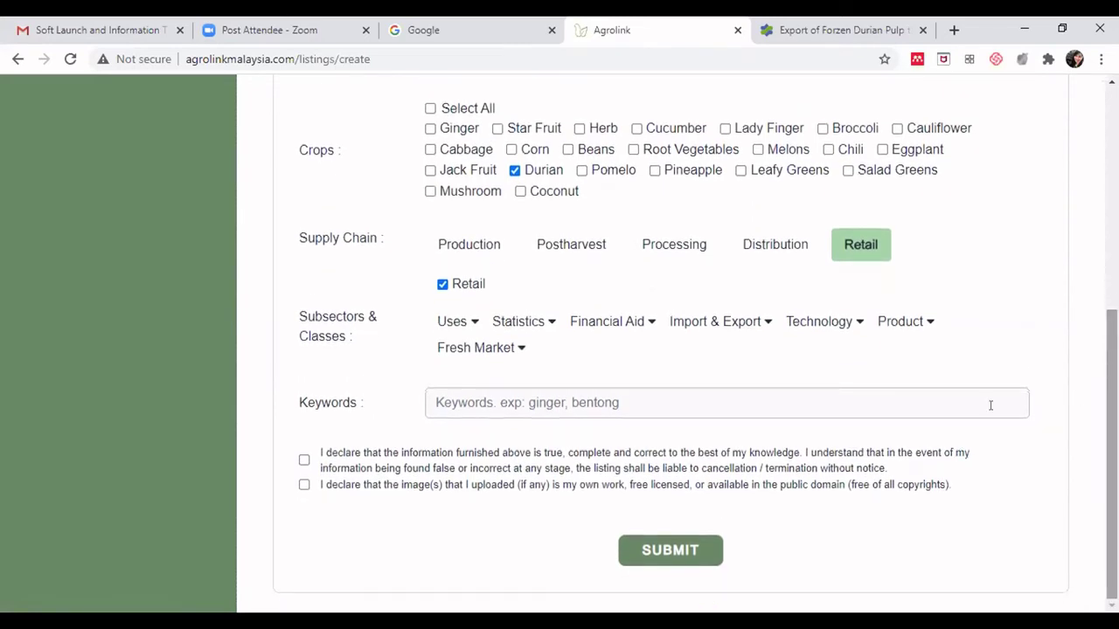
pyautogui.click(572, 396)
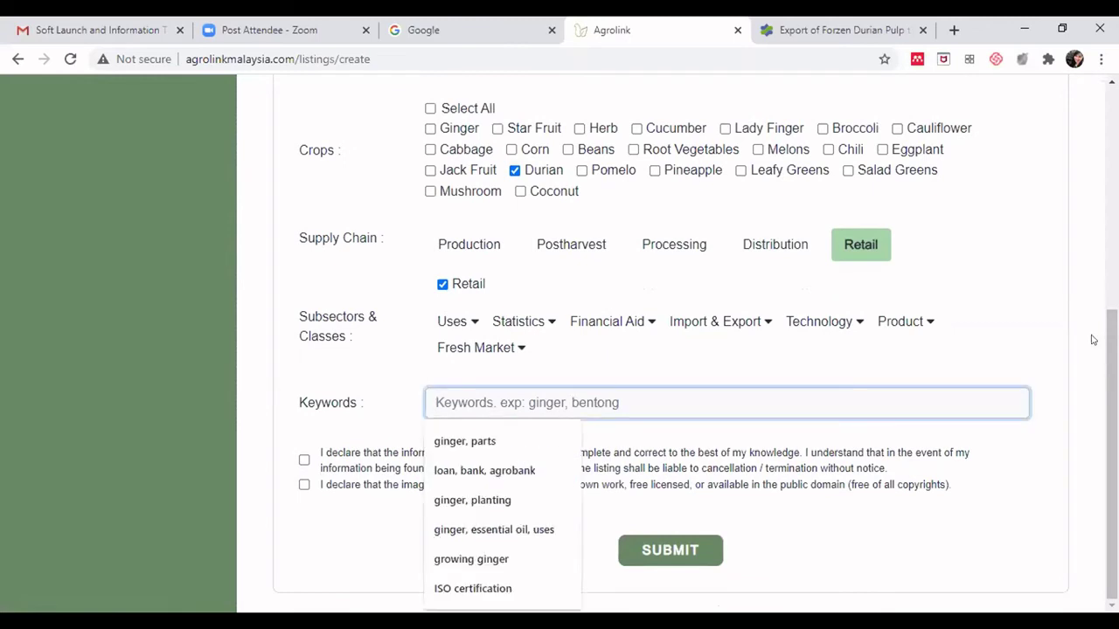
pyautogui.click(1112, 454)
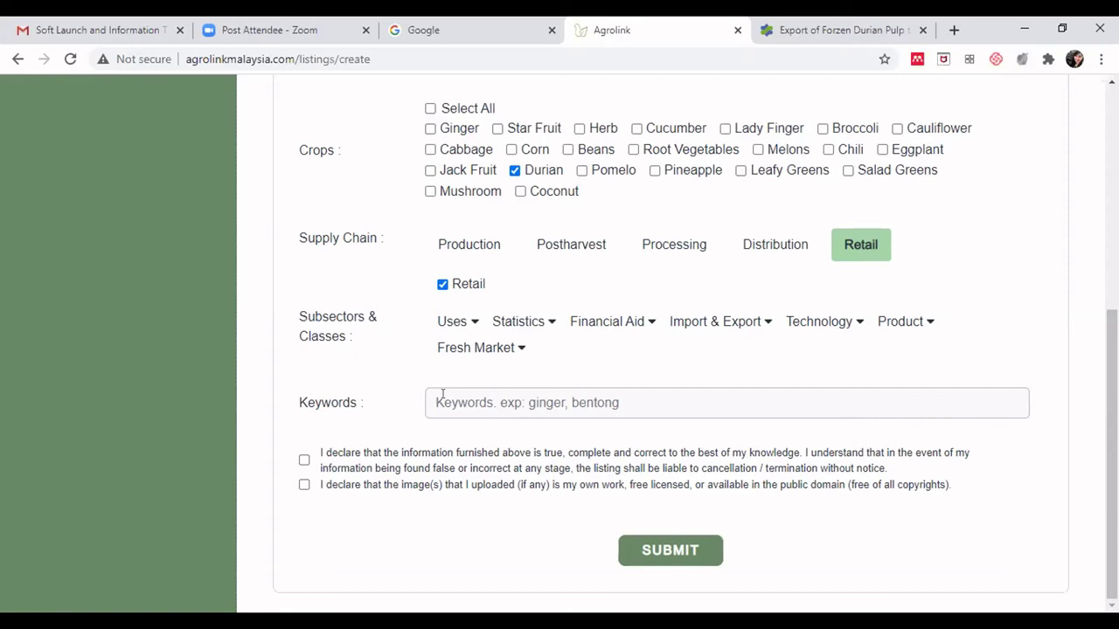
# - Enter the keywords durian, import, export and tick both declaration checkboxes
pyautogui.click(464, 403)
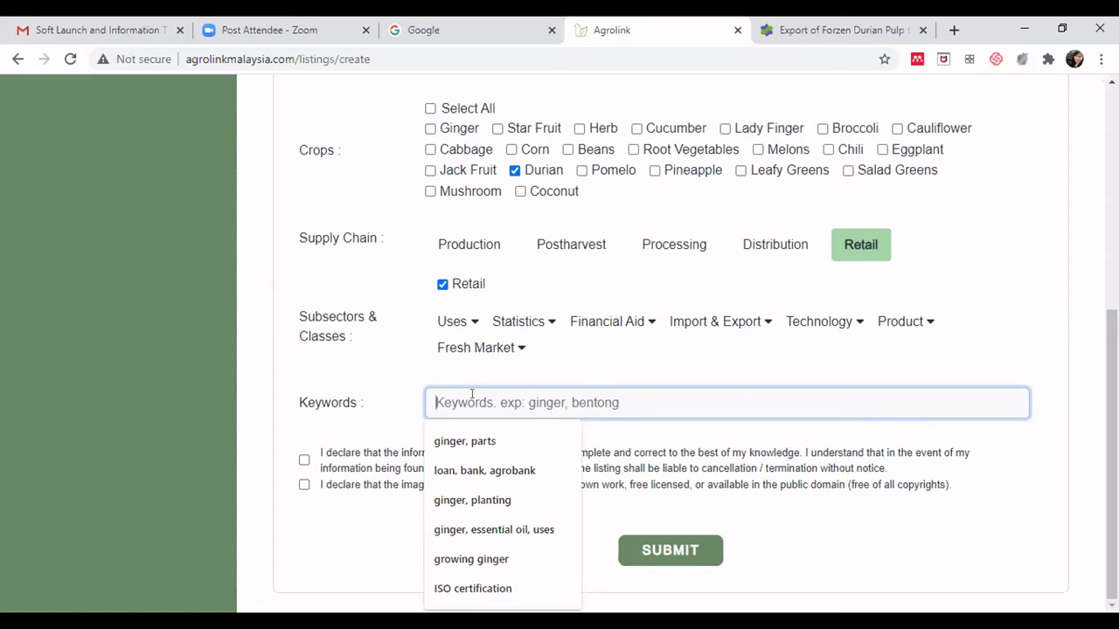
pyautogui.write('du')
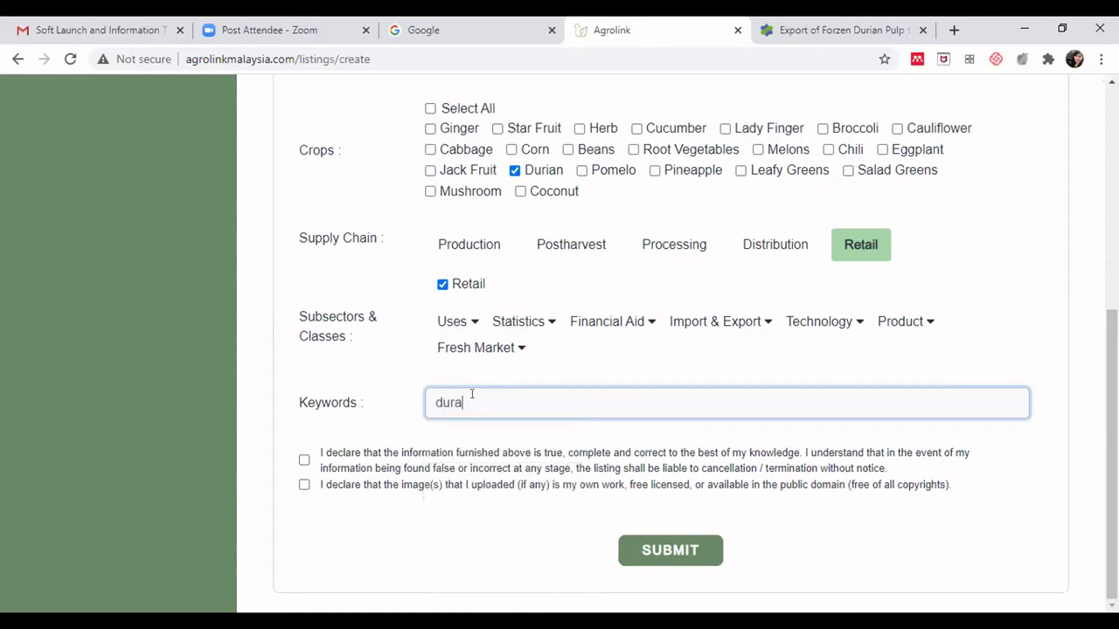
pyautogui.write('rian, import, export')
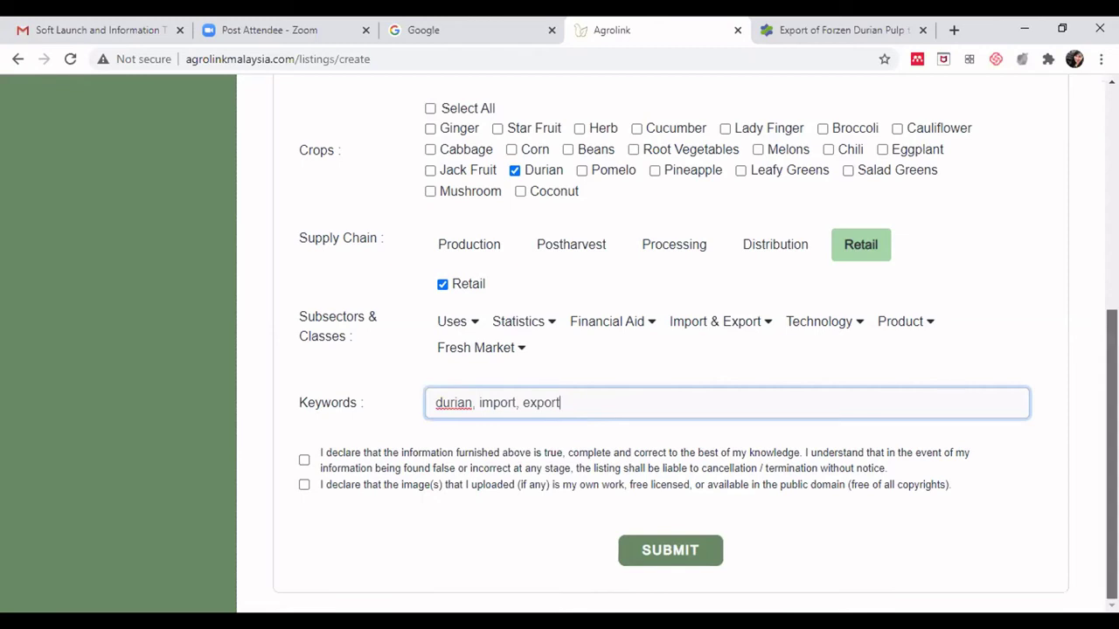
pyautogui.click(305, 461)
pyautogui.click(304, 485)
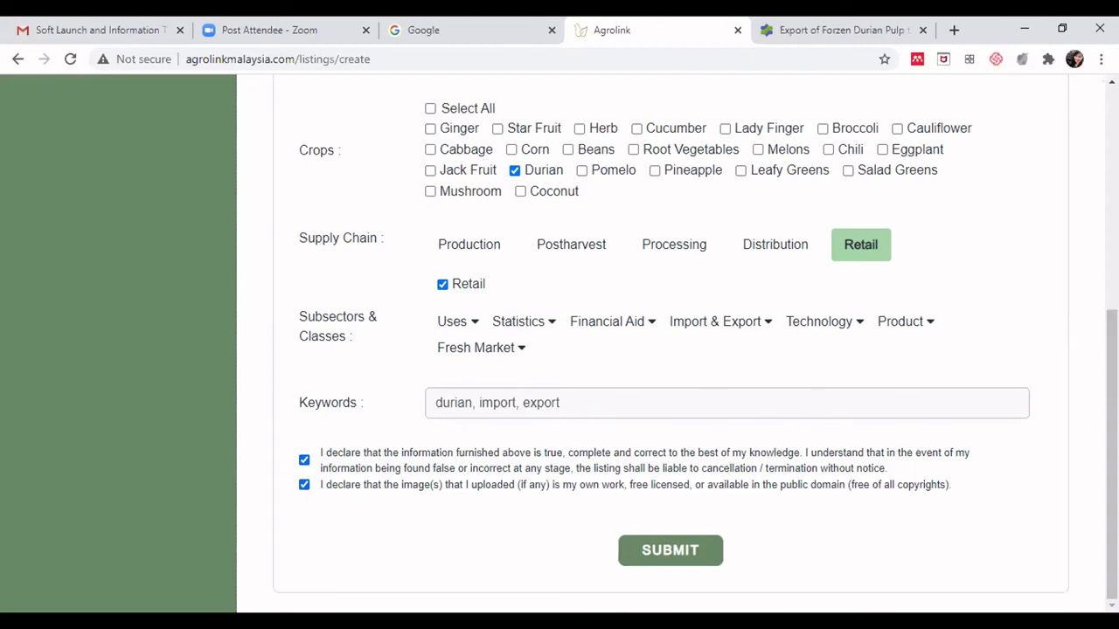
# - Submit the listing for administrator approval
pyautogui.scroll(2, 1082, 447)
pyautogui.scroll(3, 669, 343)
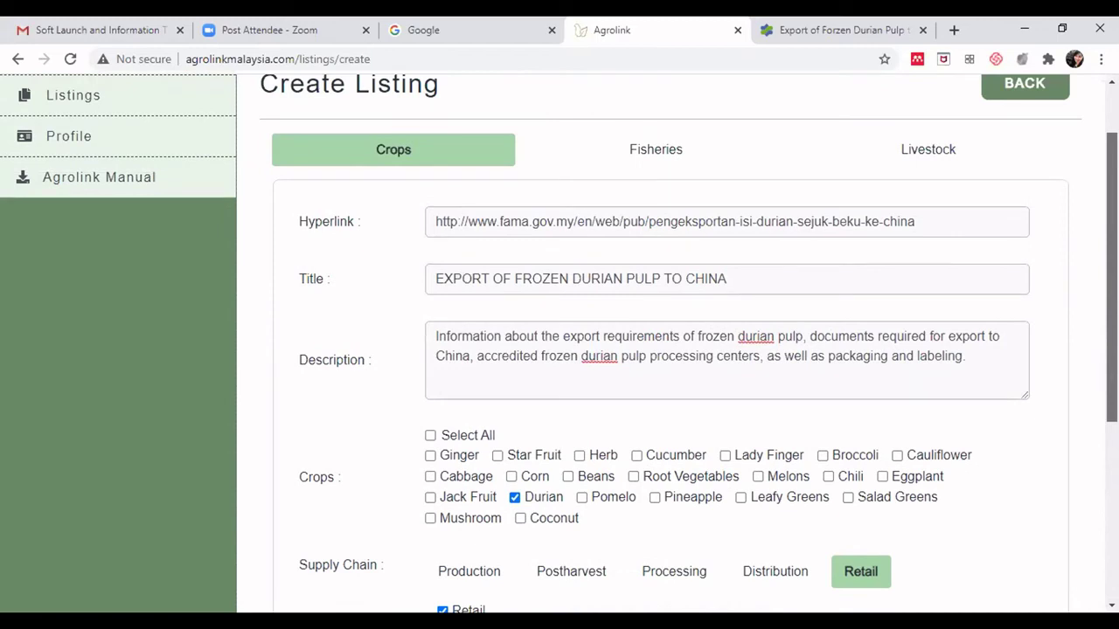
pyautogui.scroll(-1, 669, 343)
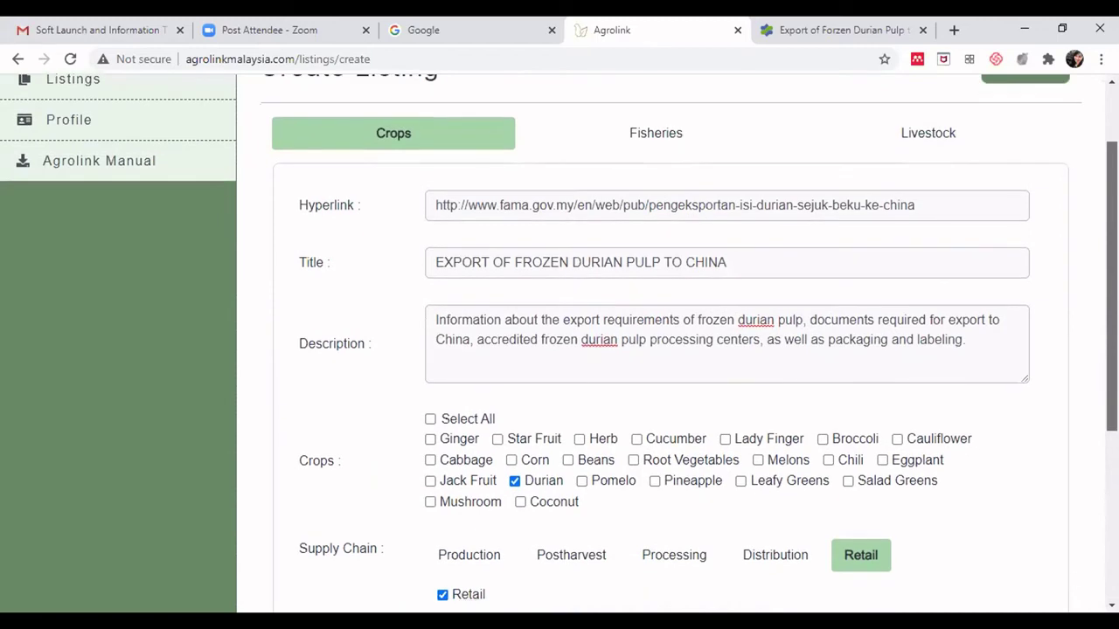
pyautogui.scroll(-1, 670, 342)
pyautogui.scroll(-3, 670, 343)
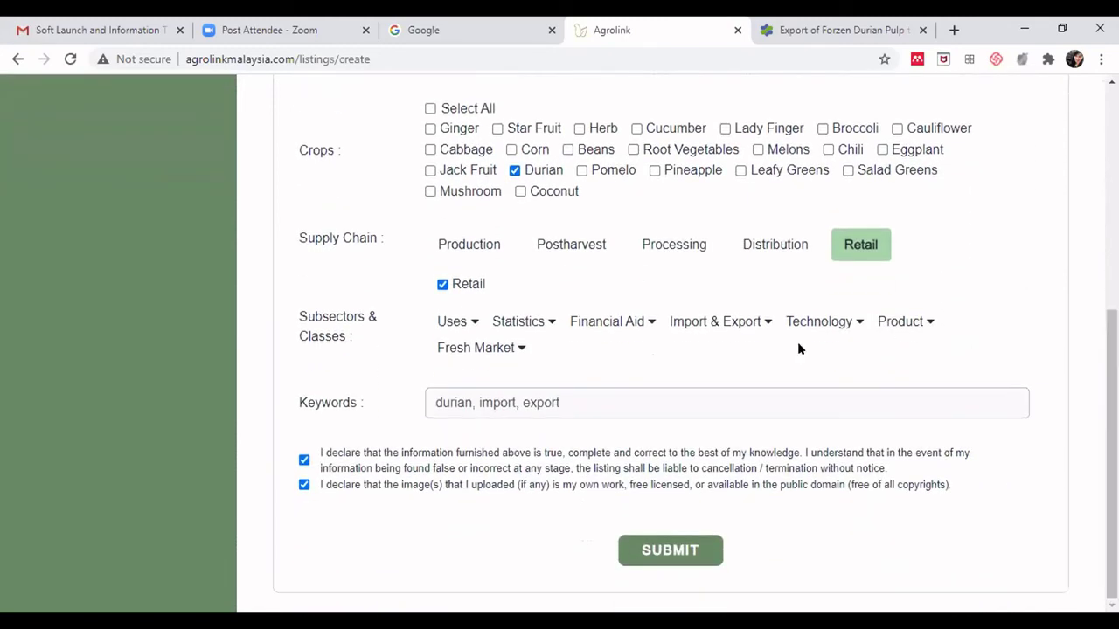
pyautogui.click(687, 550)
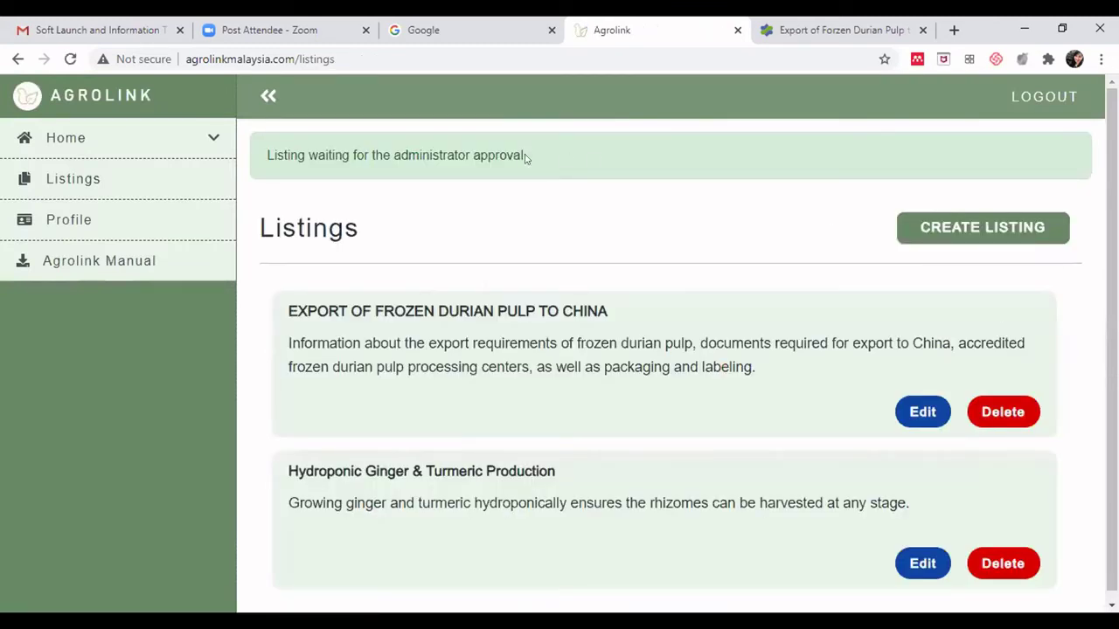
# - Review the frozen durian listing awaiting approval above the Hydroponic Ginger & Turmeric listing
pyautogui.scroll(-1, 562, 274)
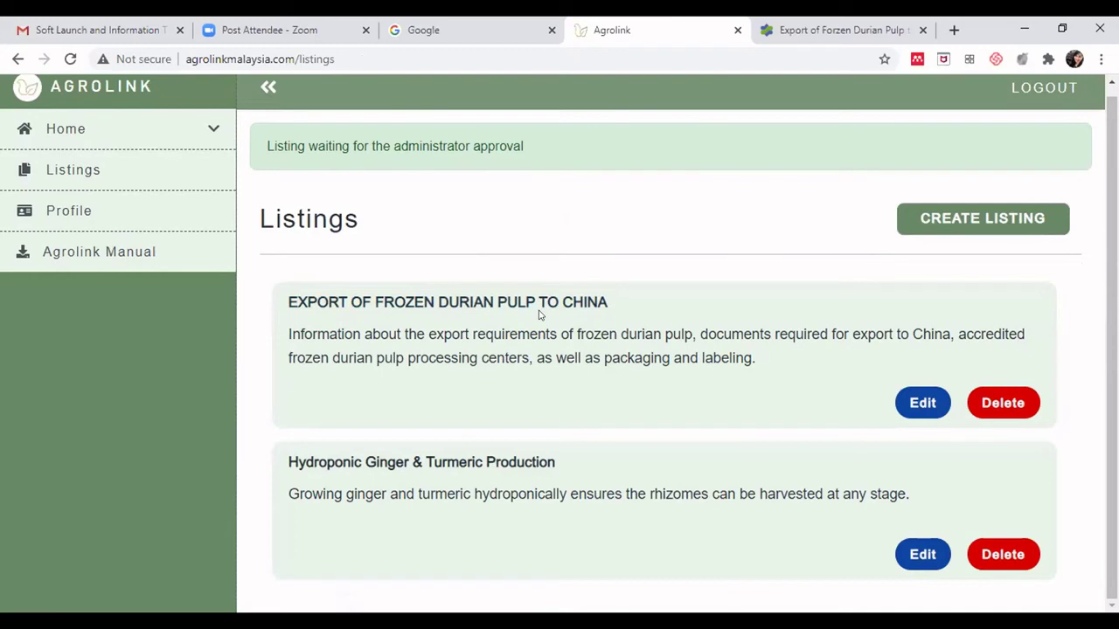
pyautogui.moveTo(344, 334); pyautogui.dragTo(479, 357)
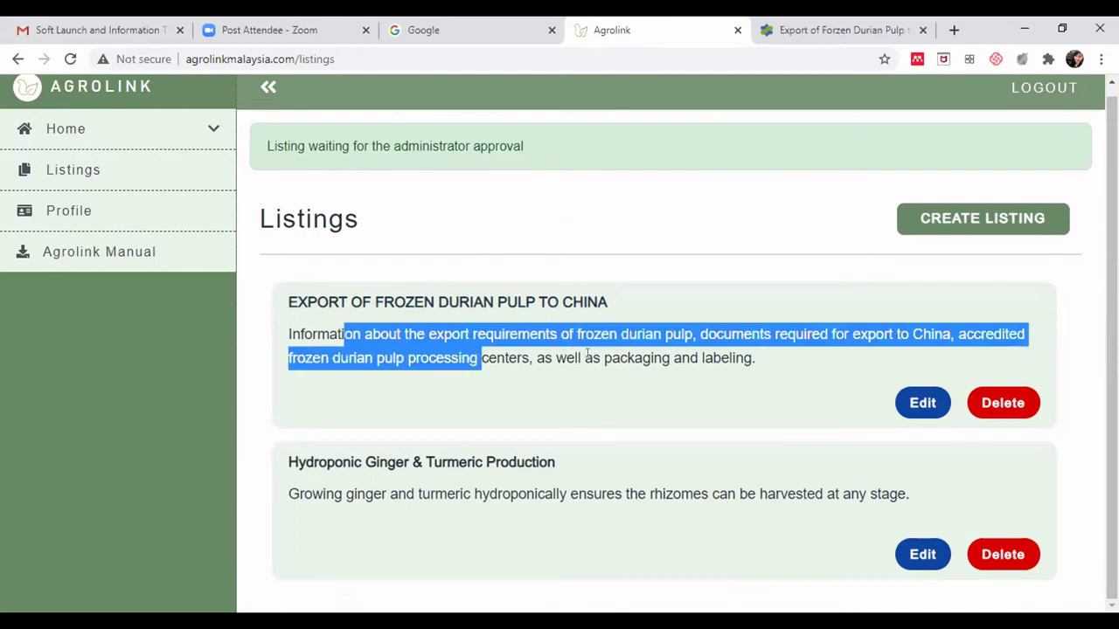
pyautogui.moveTo(580, 358); pyautogui.dragTo(339, 334)
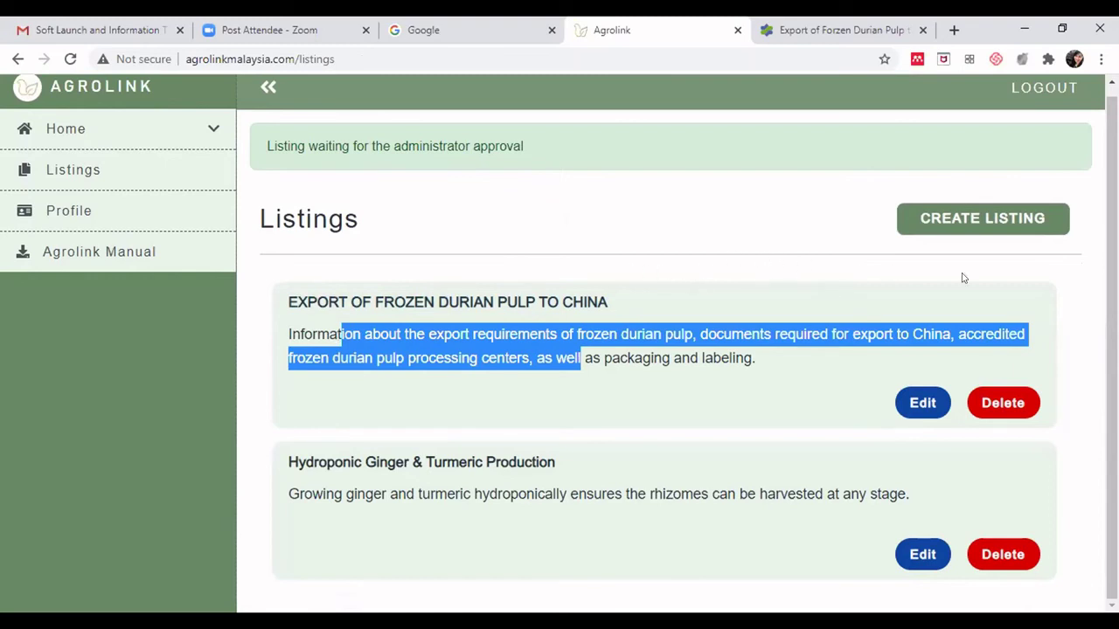
pyautogui.click(1065, 284)
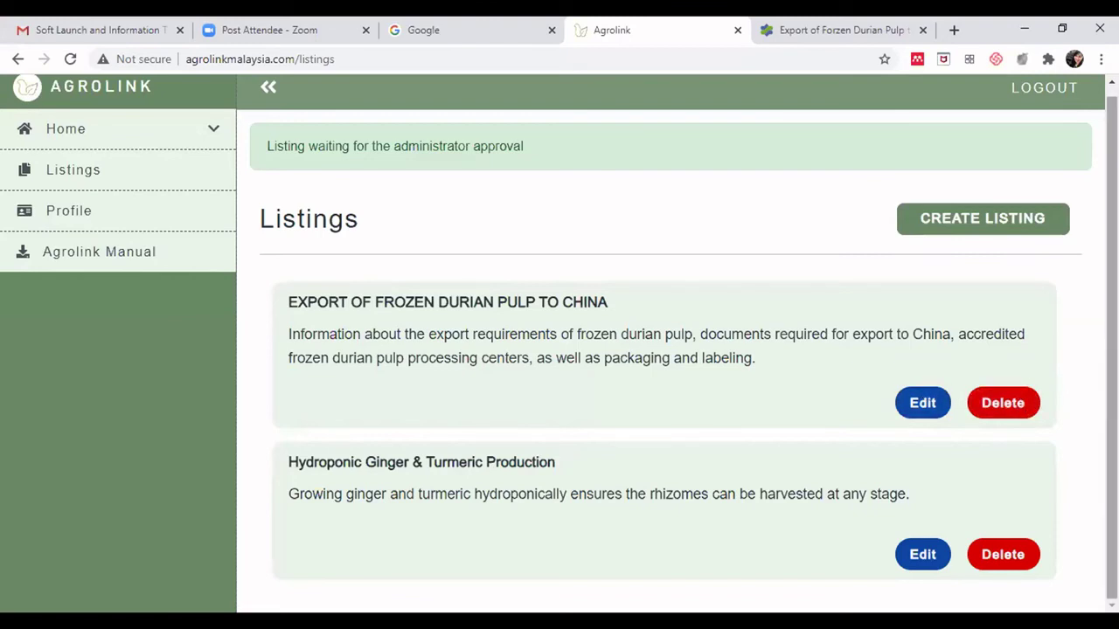
pyautogui.scroll(1, 1093, 376)
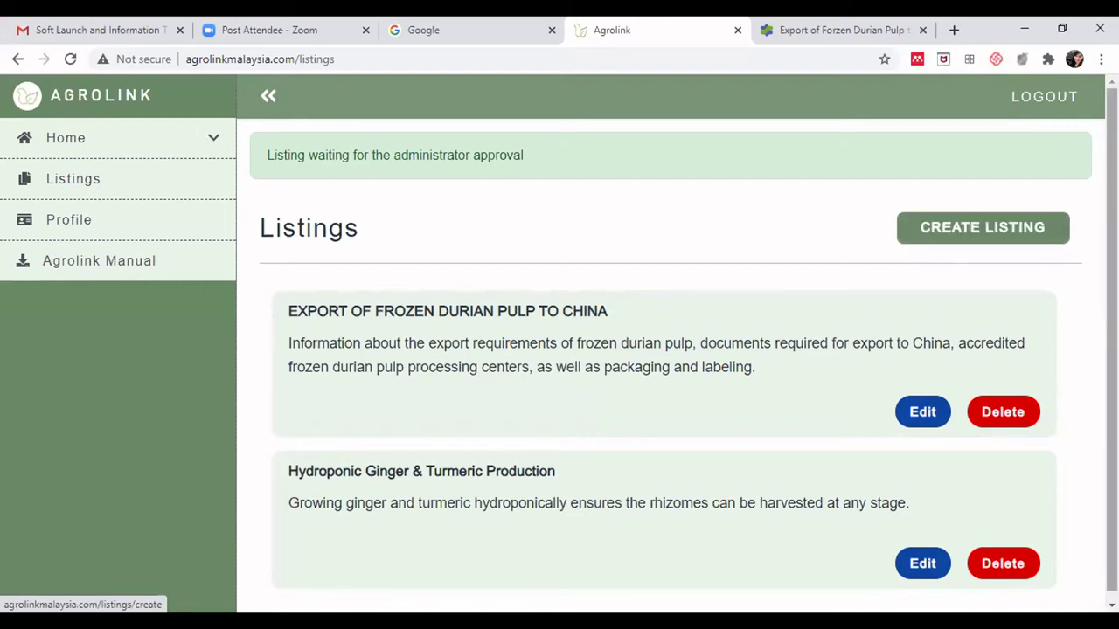
pyautogui.scroll(-1, 953, 271)
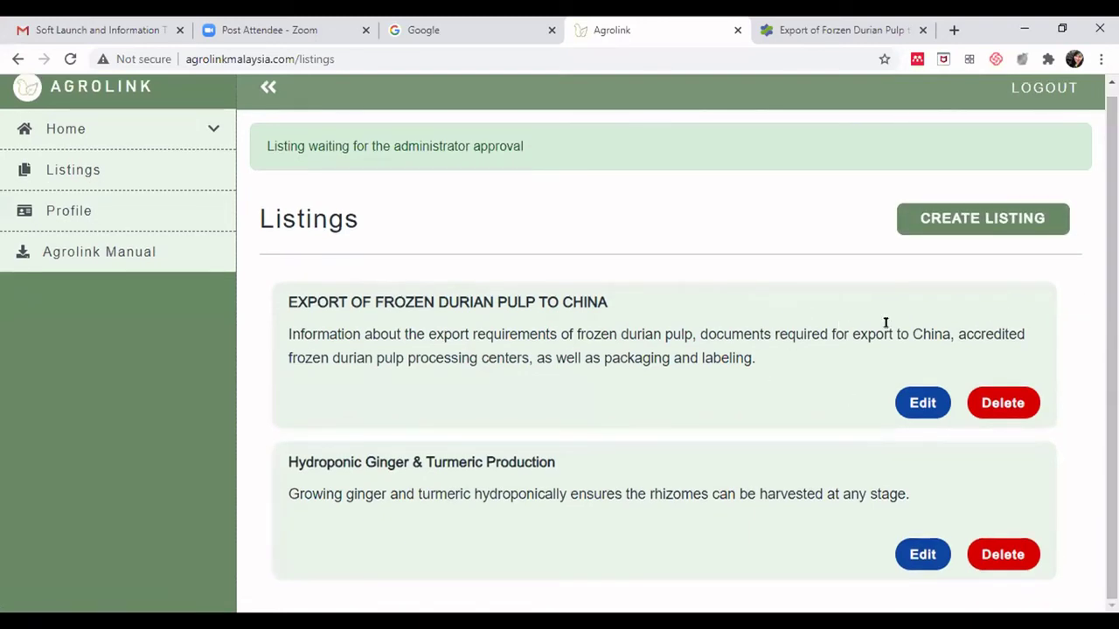
pyautogui.scroll(1, 1110, 219)
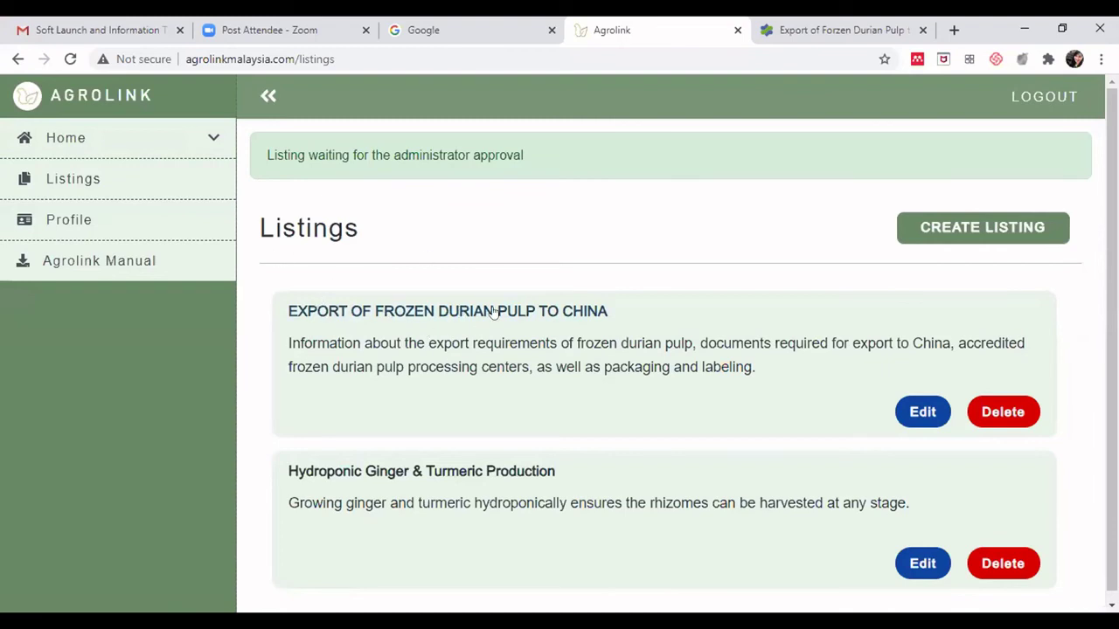
pyautogui.scroll(-1, 874, 350)
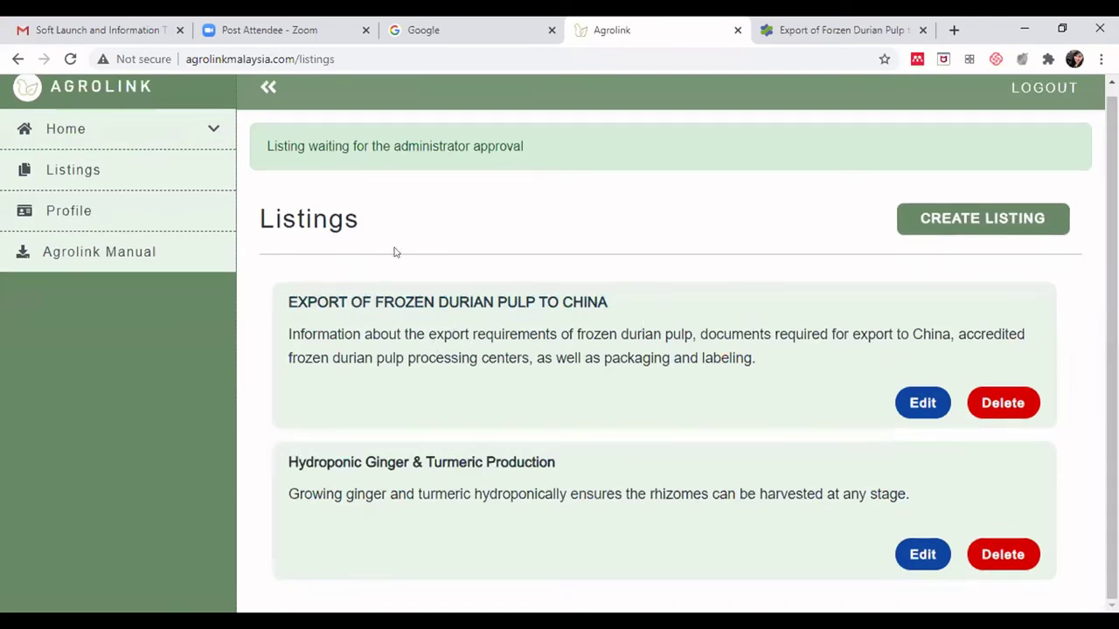
pyautogui.scroll(1, 1112, 350)
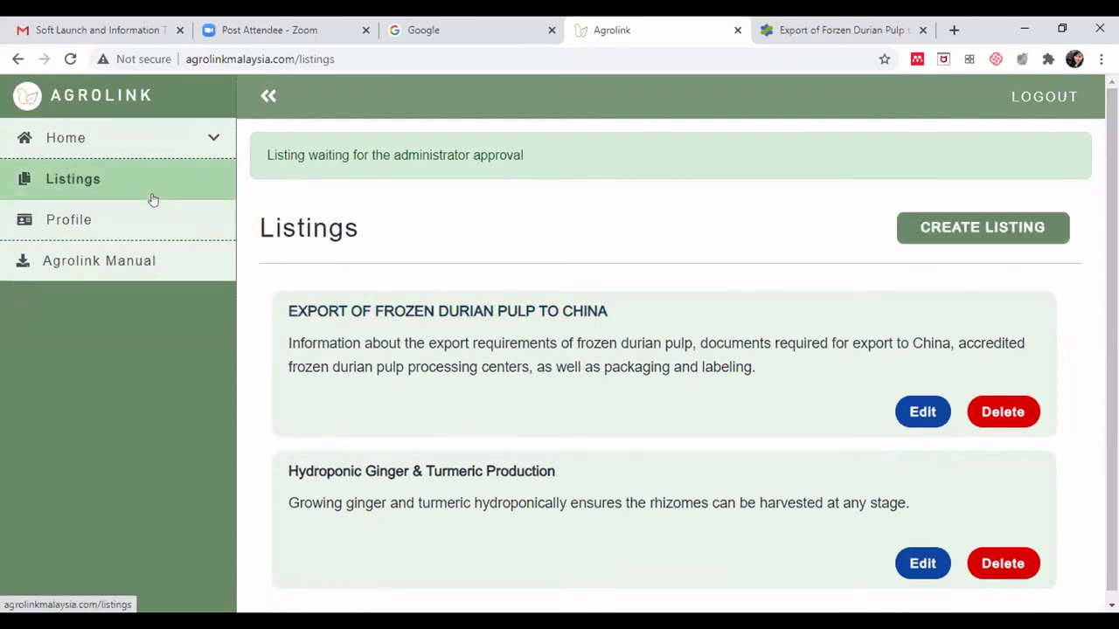
# - Open the Durian crop page from Agrolink's public Crops catalogue
pyautogui.click(165, 143)
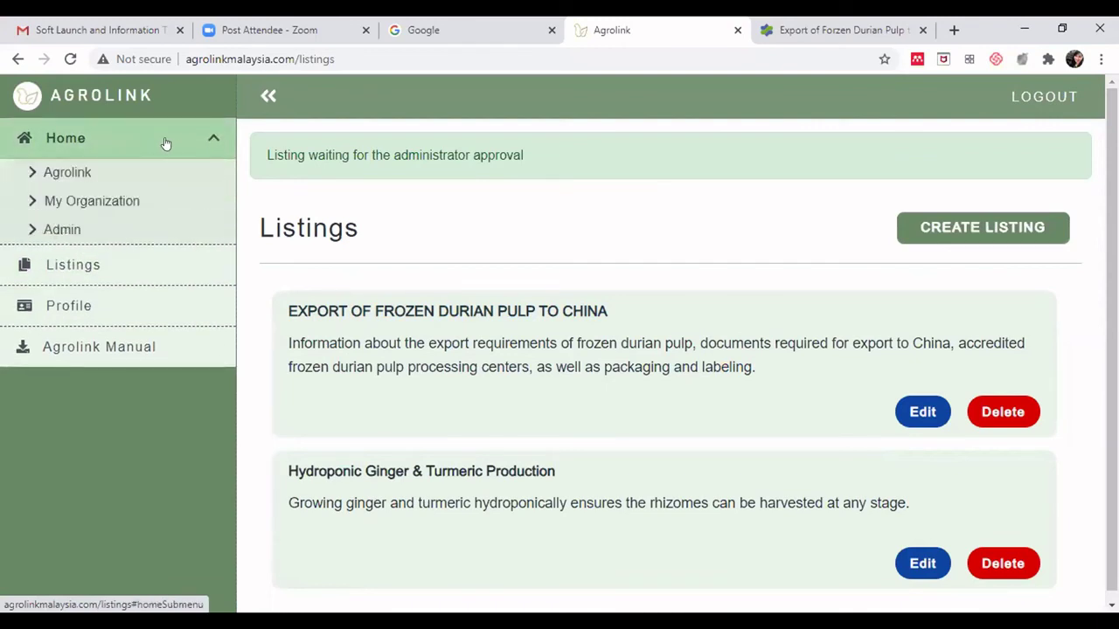
pyautogui.click(64, 173)
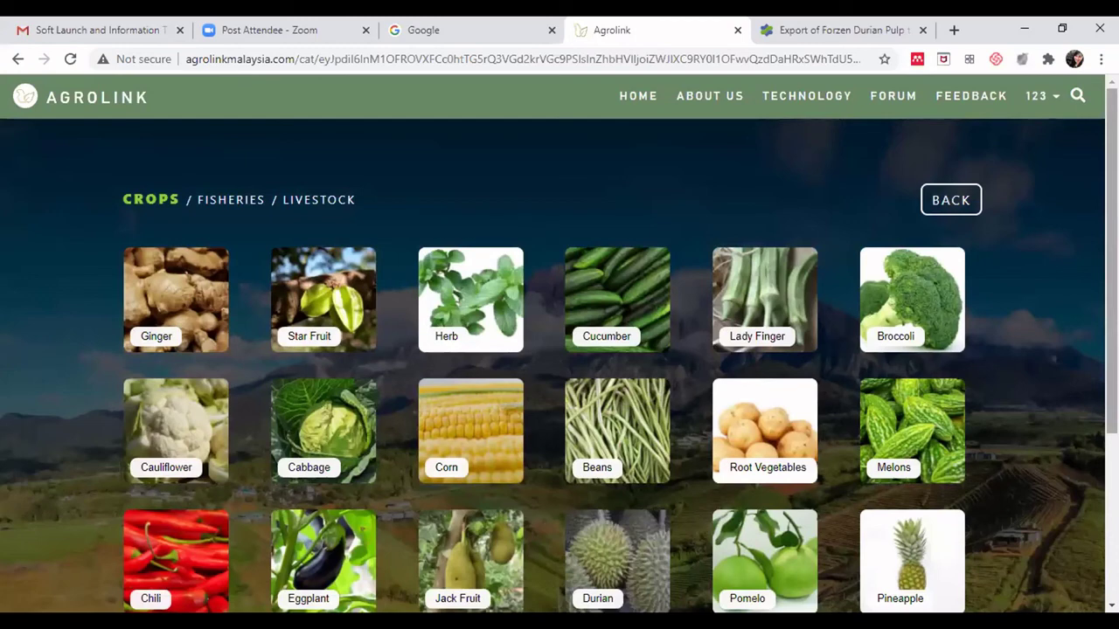
pyautogui.scroll(-1, 559, 350)
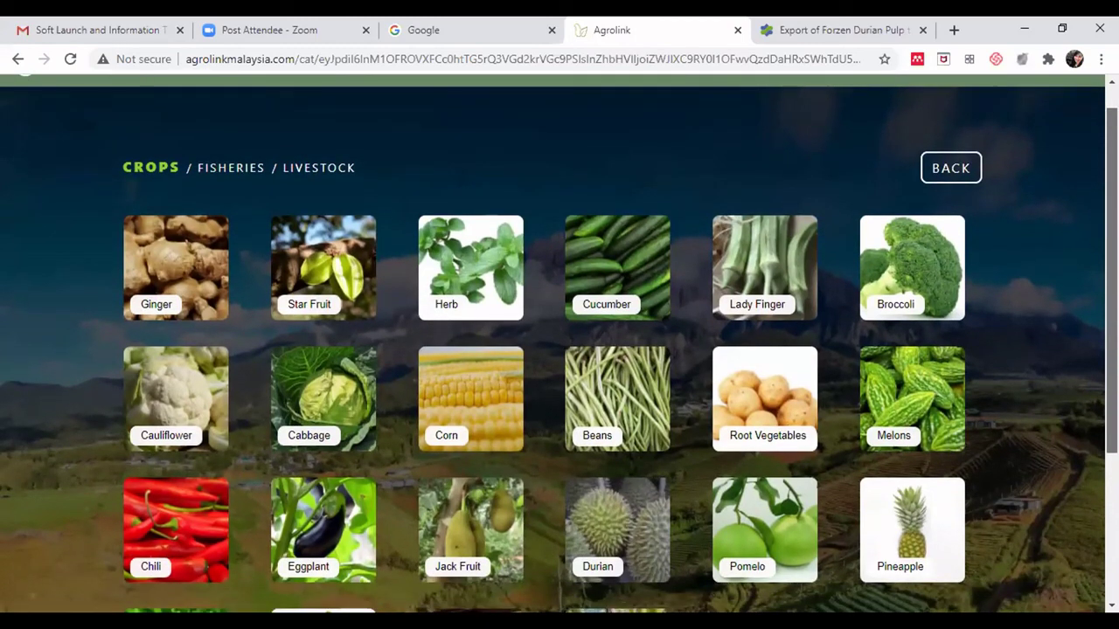
pyautogui.scroll(-2, 559, 350)
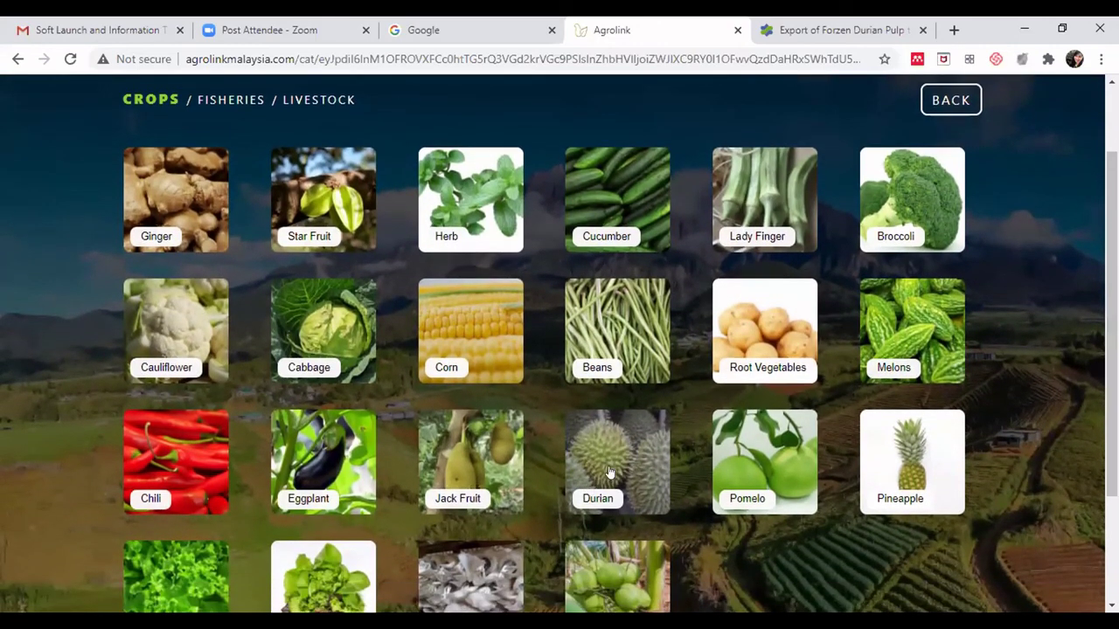
pyautogui.click(615, 447)
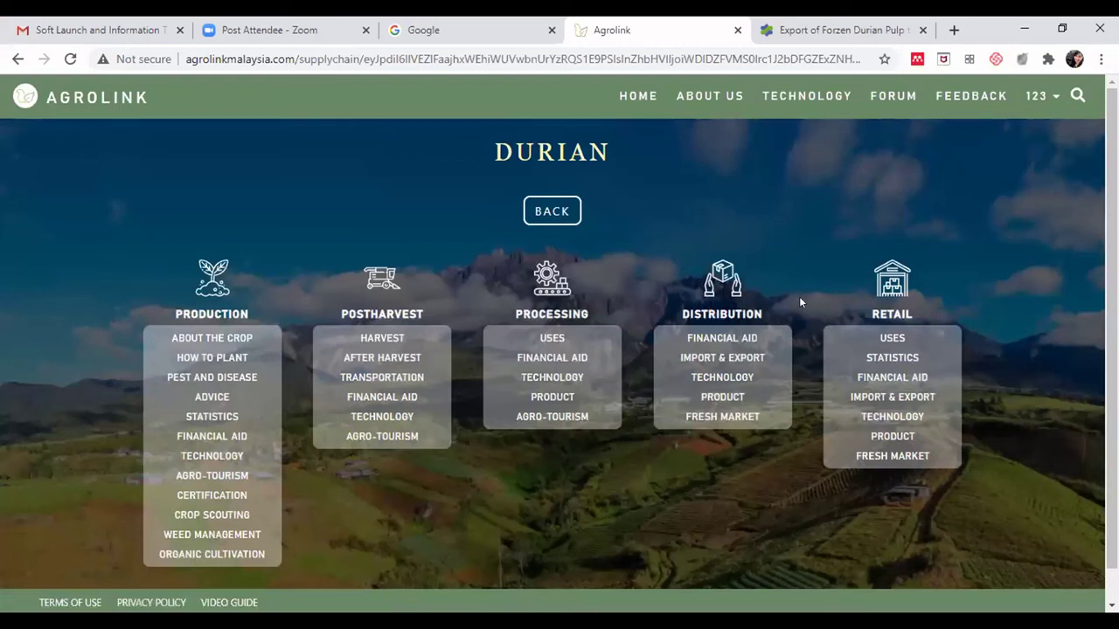
# - Browse Durian Distribution Import & Export, then its Tax and Permit and Procedure articles
pyautogui.click(739, 358)
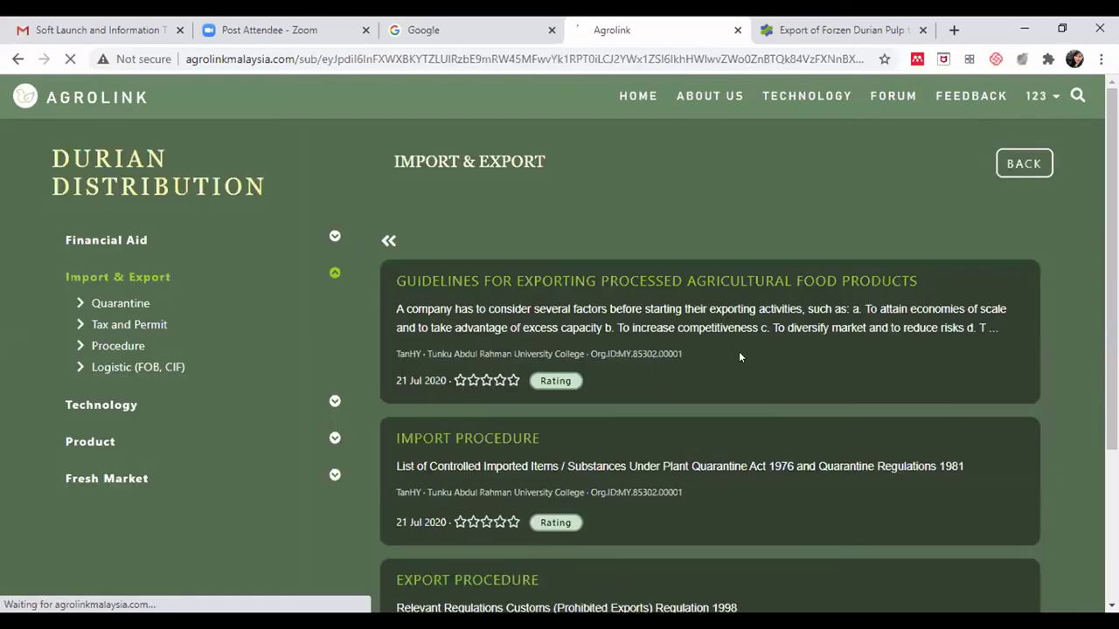
pyautogui.click(126, 324)
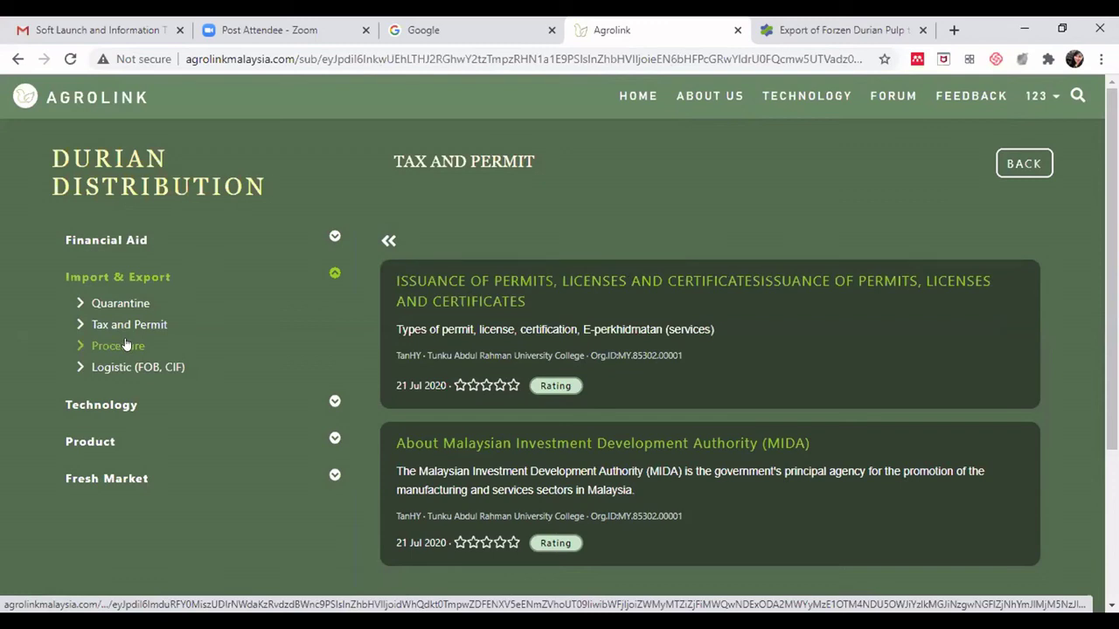
pyautogui.click(126, 345)
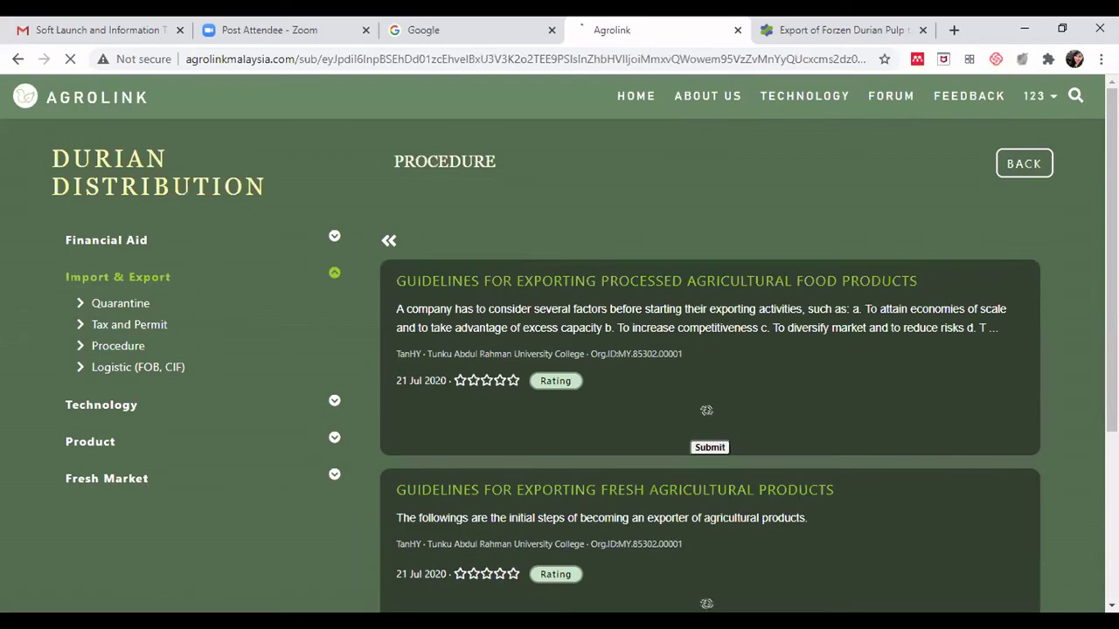
pyautogui.scroll(-1, 560, 343)
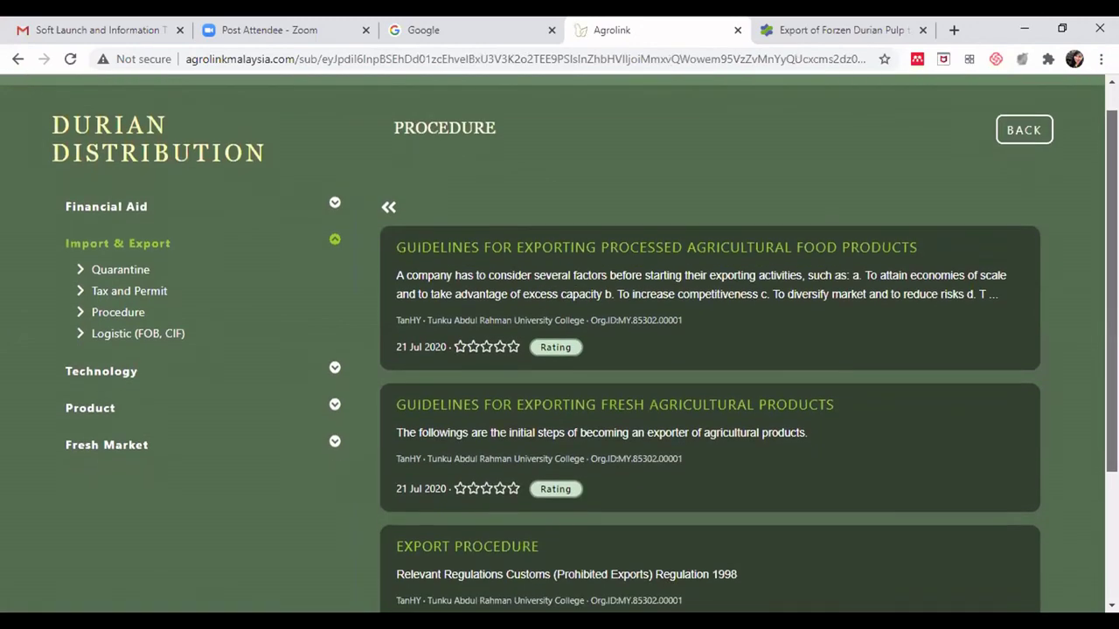
pyautogui.scroll(1, 559, 343)
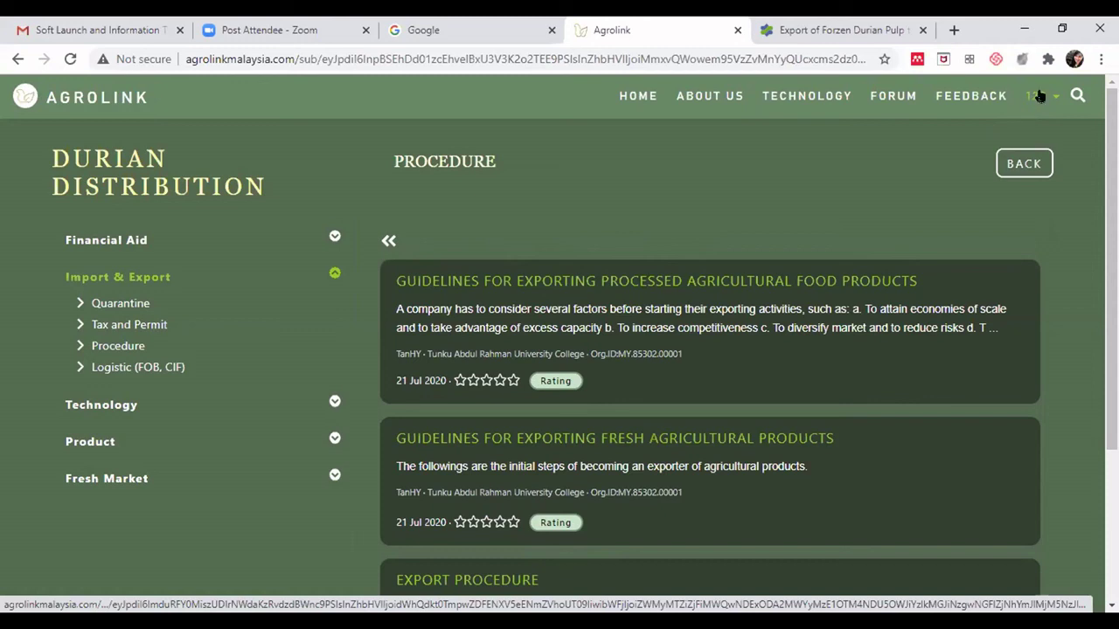
# - Go to My Organization's approved users list showing their listing counts
pyautogui.click(1044, 98)
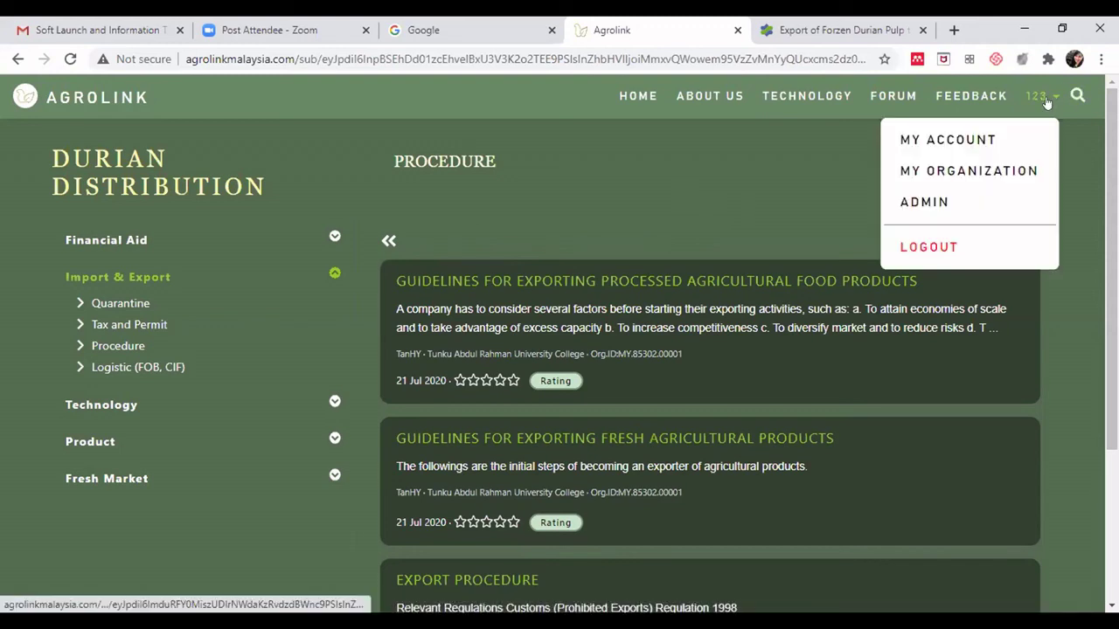
pyautogui.click(994, 170)
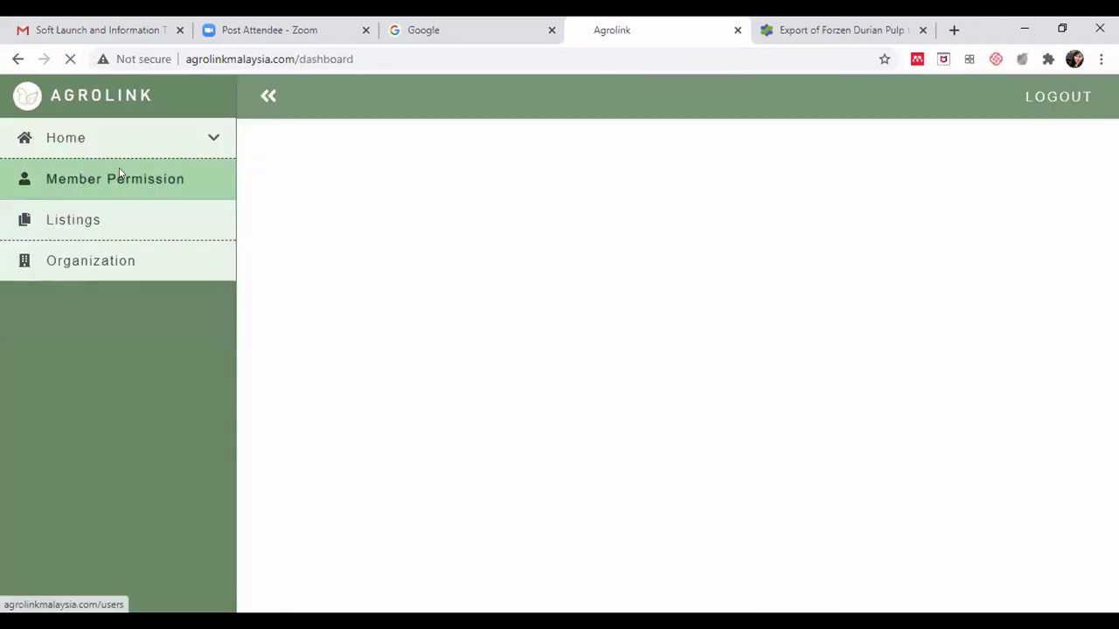
pyautogui.click(122, 178)
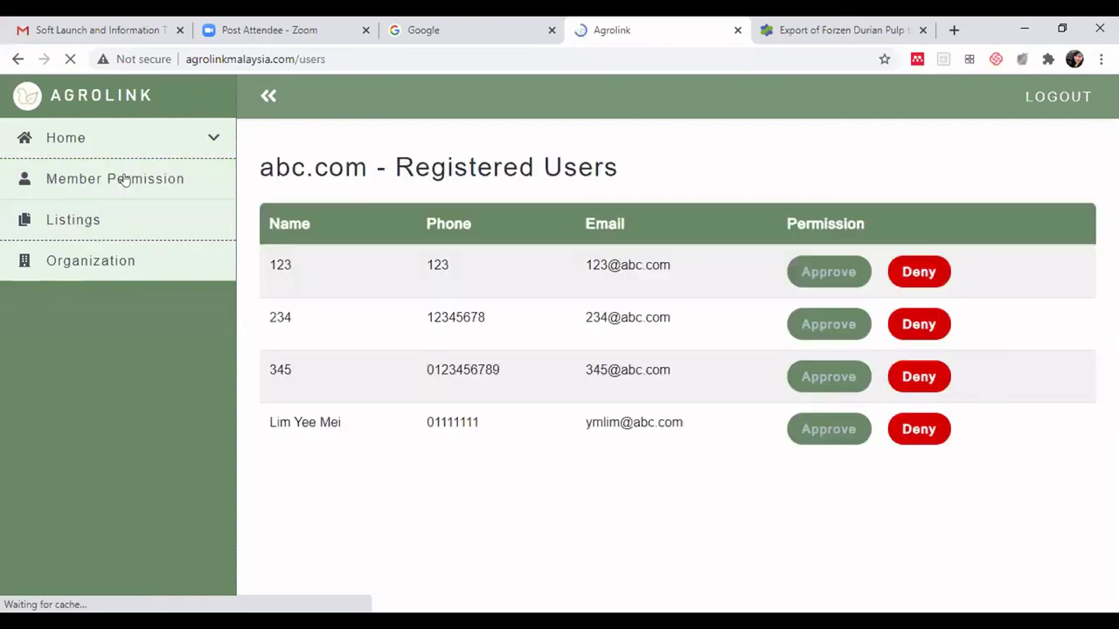
pyautogui.click(90, 224)
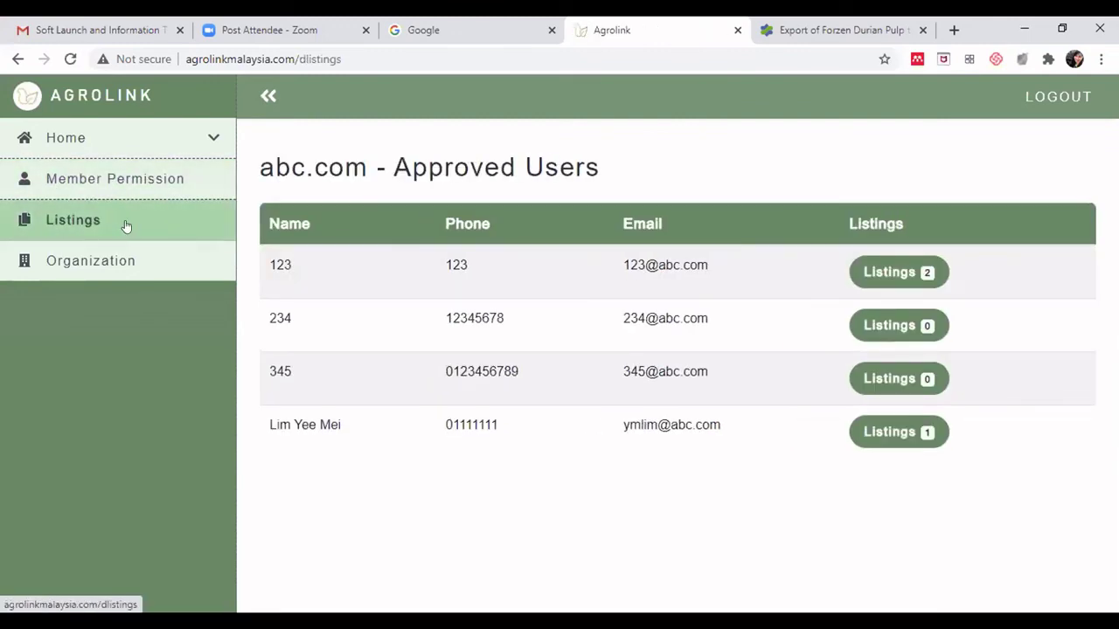
# - Approve the first user's frozen durian pulp export listing and return to the users table
pyautogui.click(904, 272)
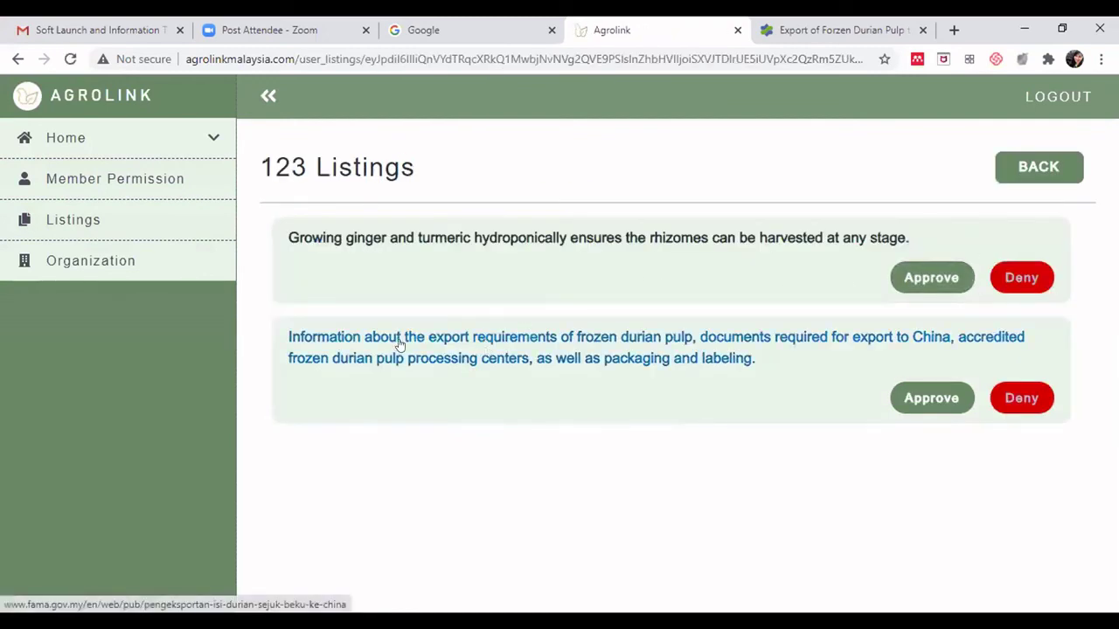
pyautogui.click(921, 399)
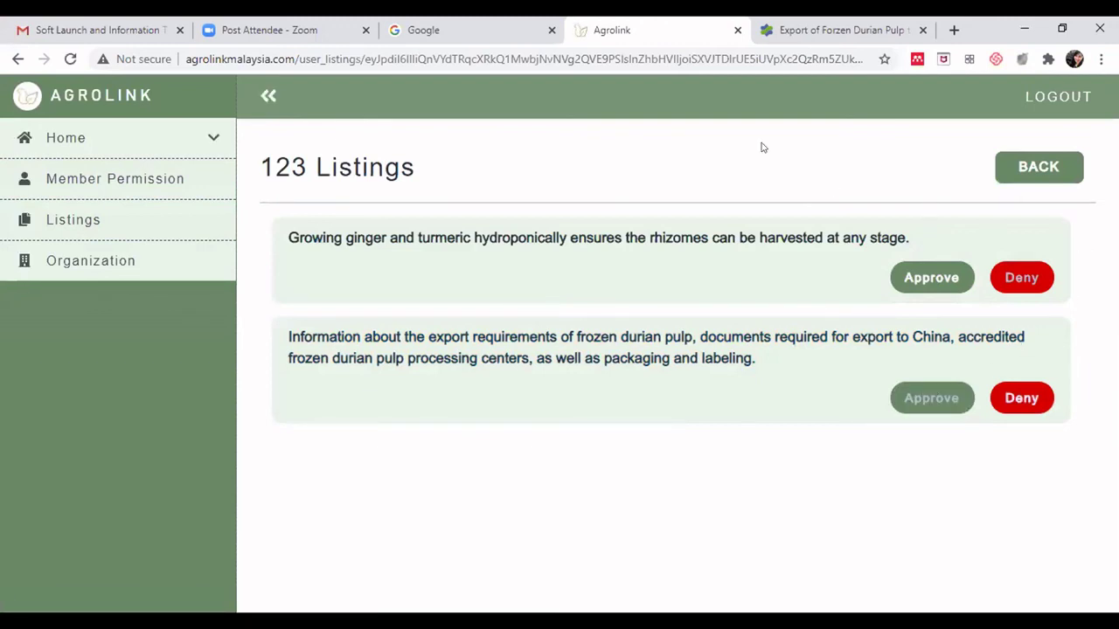
pyautogui.click(1024, 166)
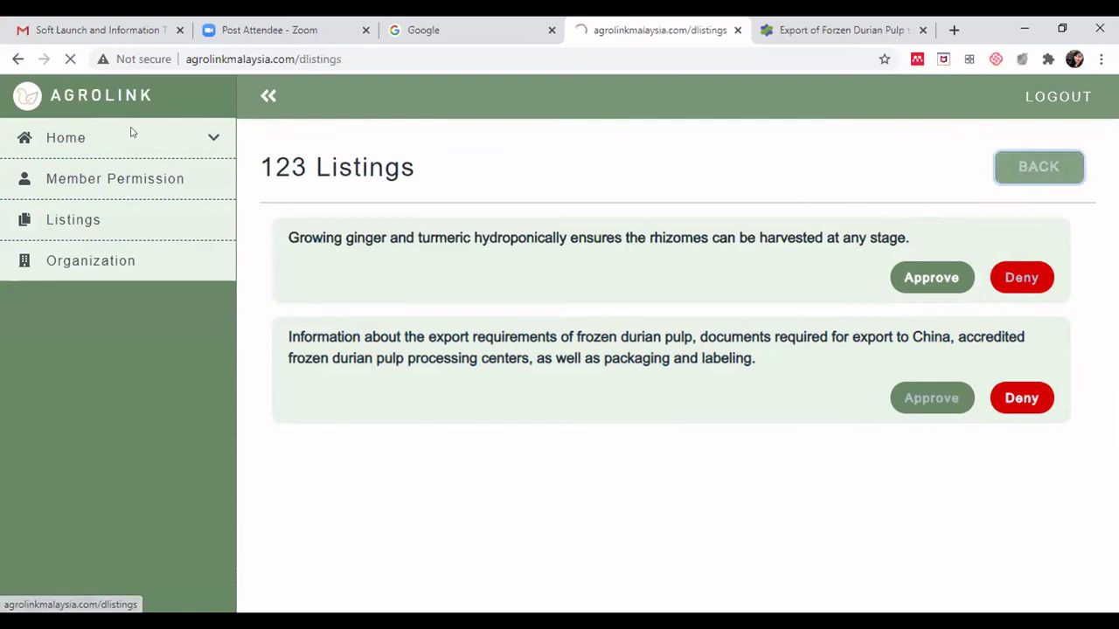
pyautogui.click(102, 140)
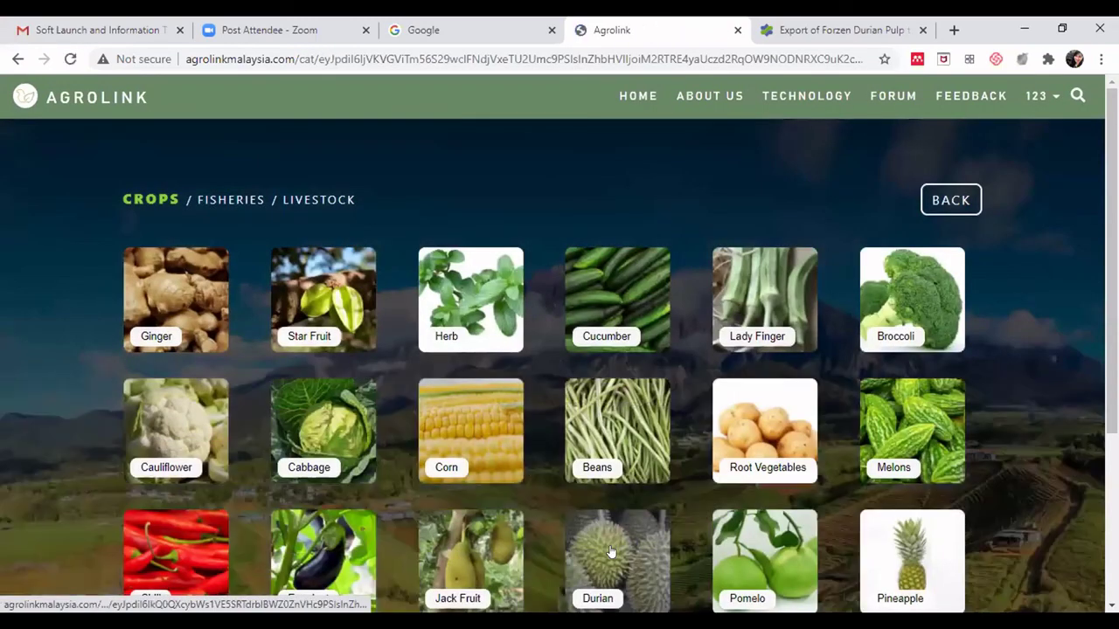
# - Open Durian's Distribution Import & Export page and read the new frozen durian pulp listing
pyautogui.click(610, 552)
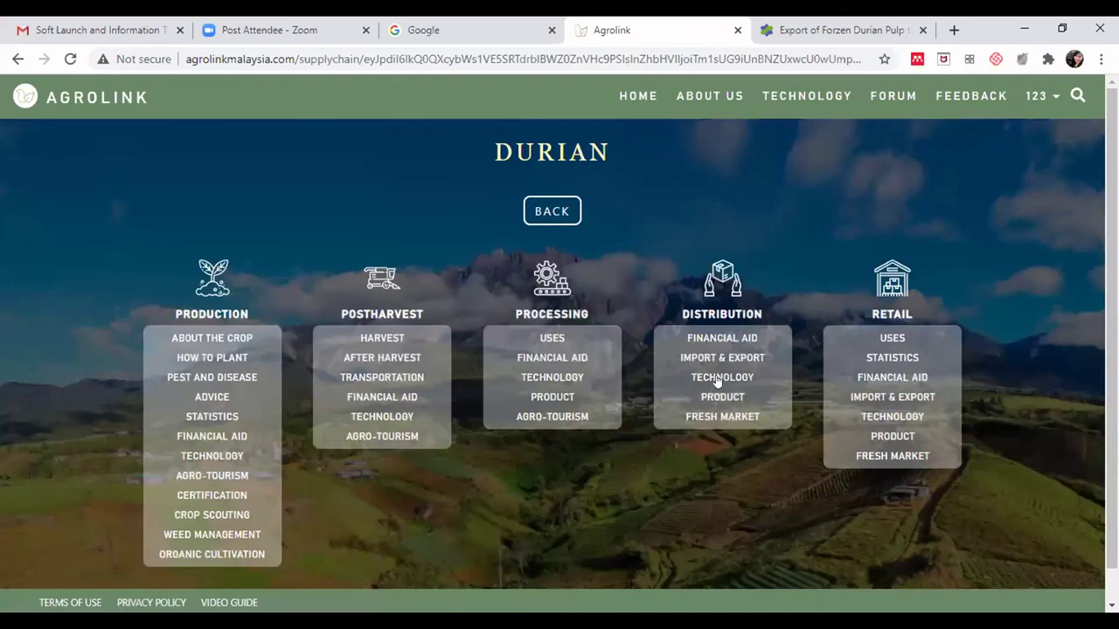
pyautogui.click(716, 357)
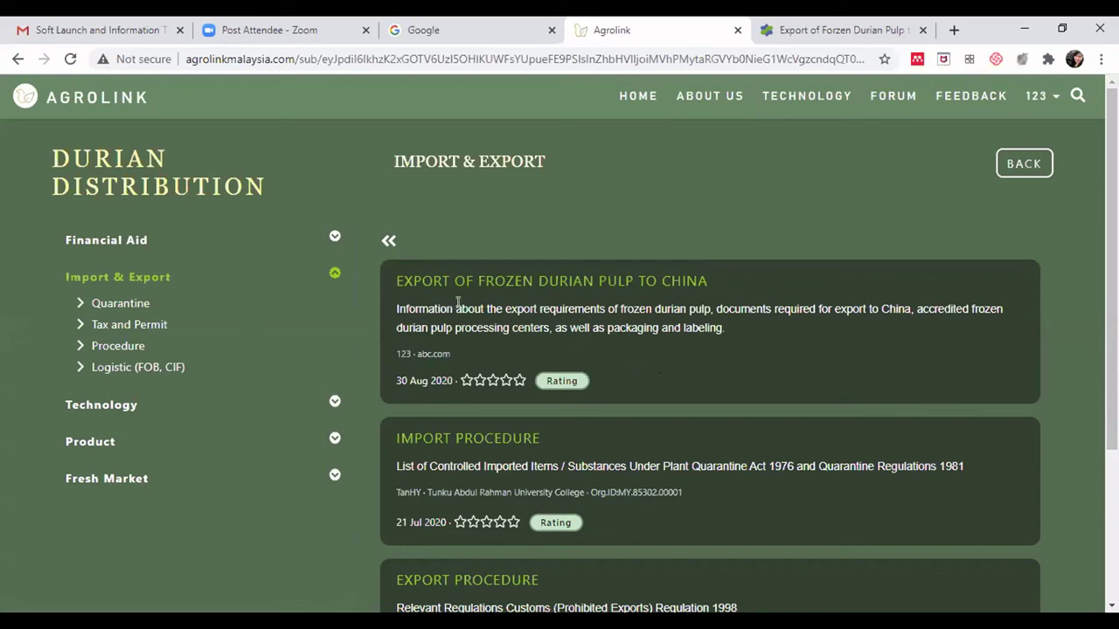
pyautogui.moveTo(483, 308); pyautogui.dragTo(692, 327)
pyautogui.click(694, 328)
pyautogui.click(725, 315)
# - Review the listing's export requirements description and try rating the listing
pyautogui.moveTo(504, 309); pyautogui.dragTo(583, 309)
pyautogui.click(648, 310)
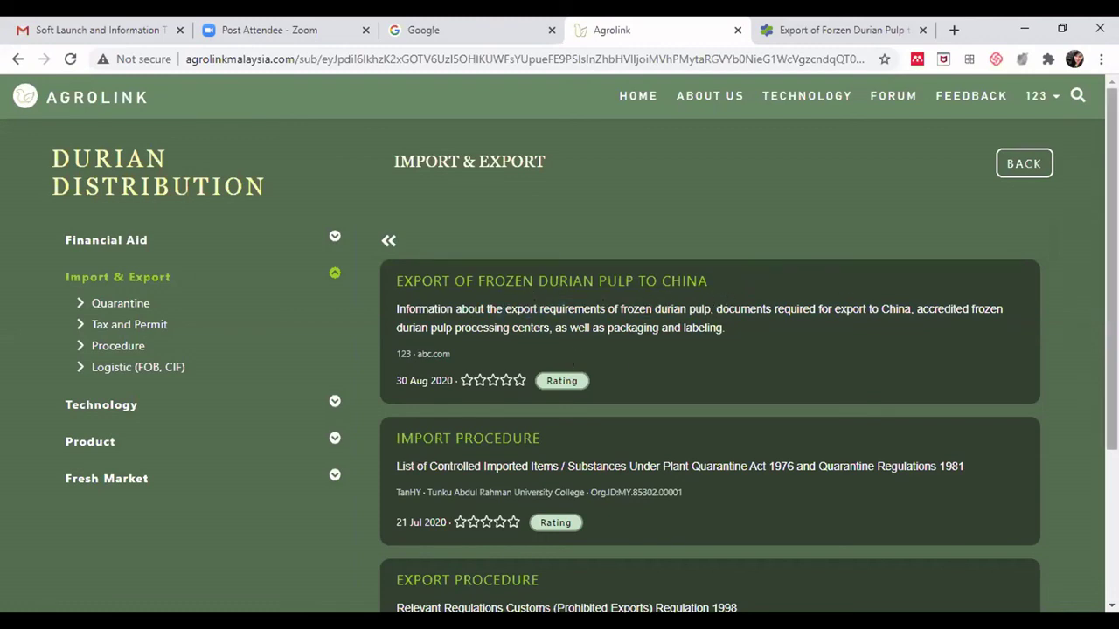
pyautogui.scroll(-1, 568, 328)
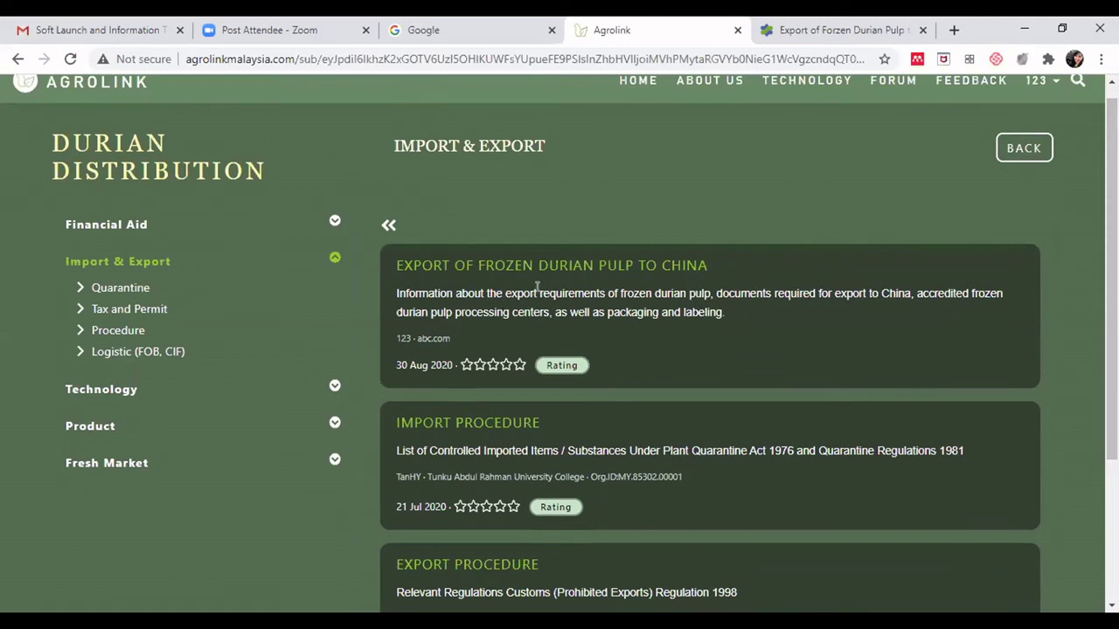
pyautogui.moveTo(495, 306); pyautogui.dragTo(564, 294)
pyautogui.click(562, 296)
pyautogui.click(567, 368)
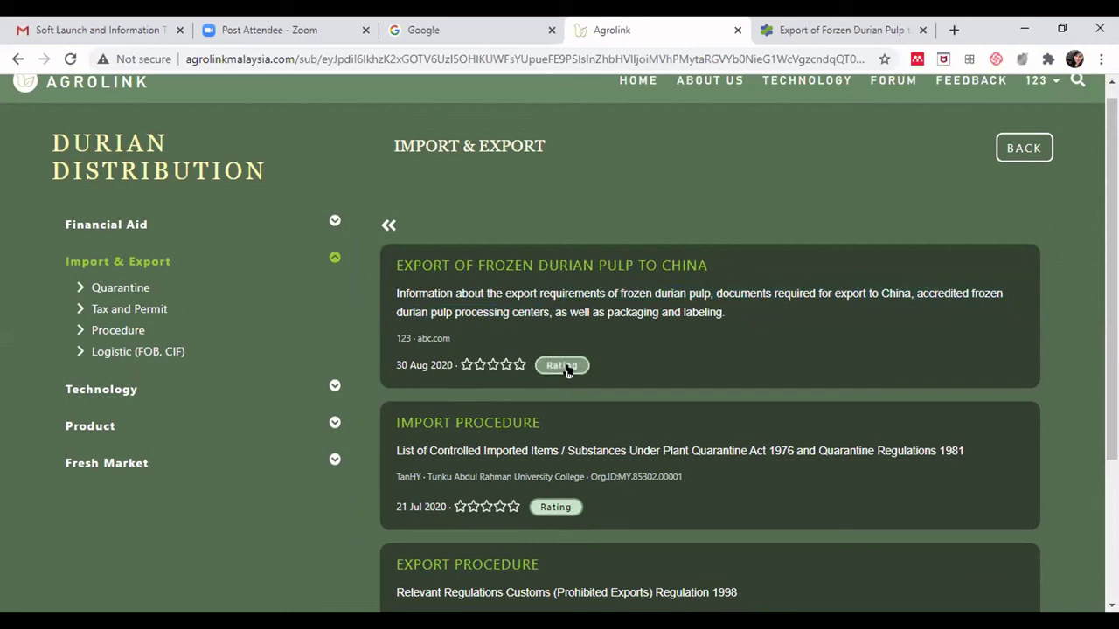